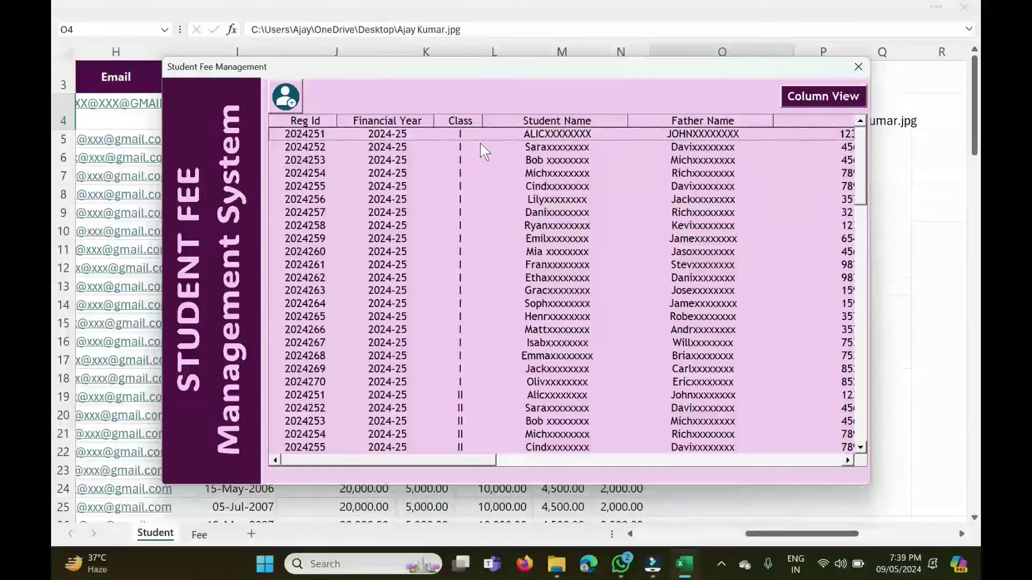
- Open the first student's full details, return to the list, then try a blank new record
double_click(505, 136)
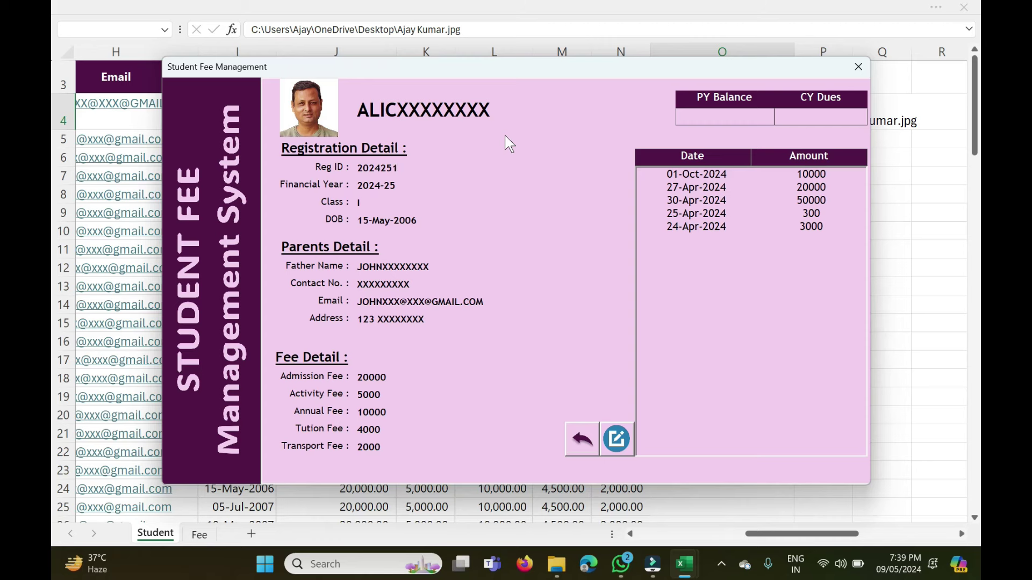
left_click(582, 439)
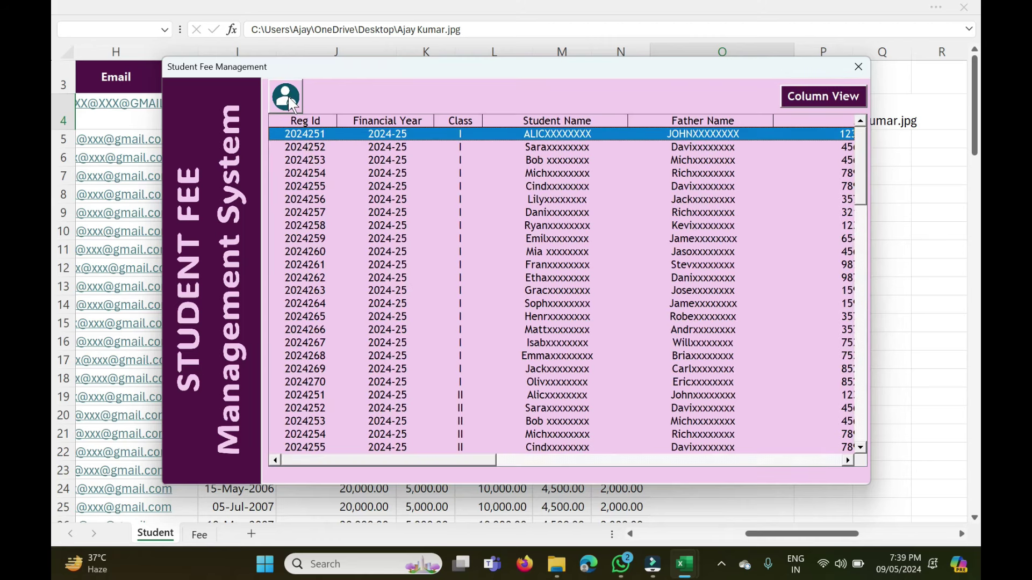
left_click(286, 97)
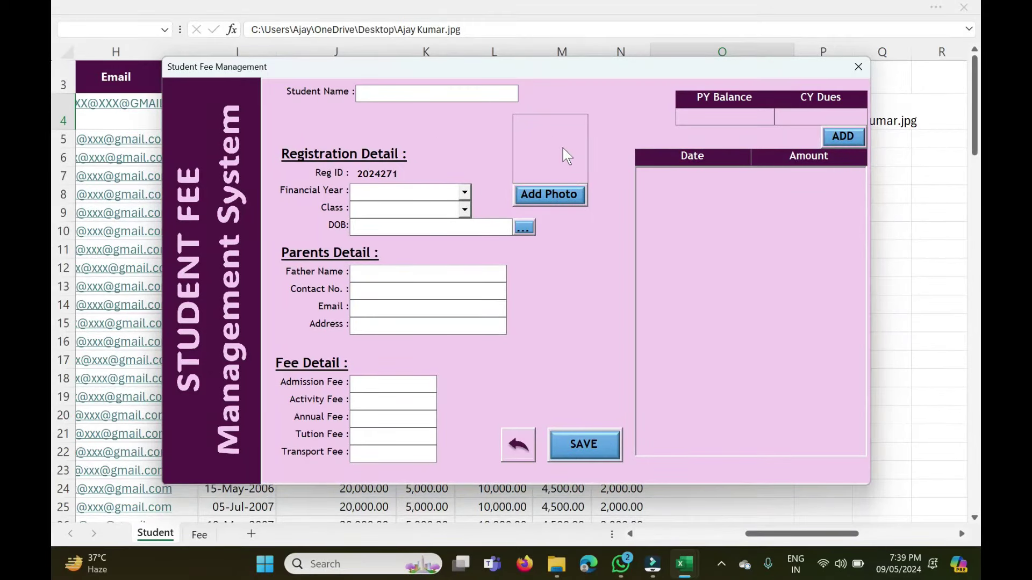
left_click(589, 443)
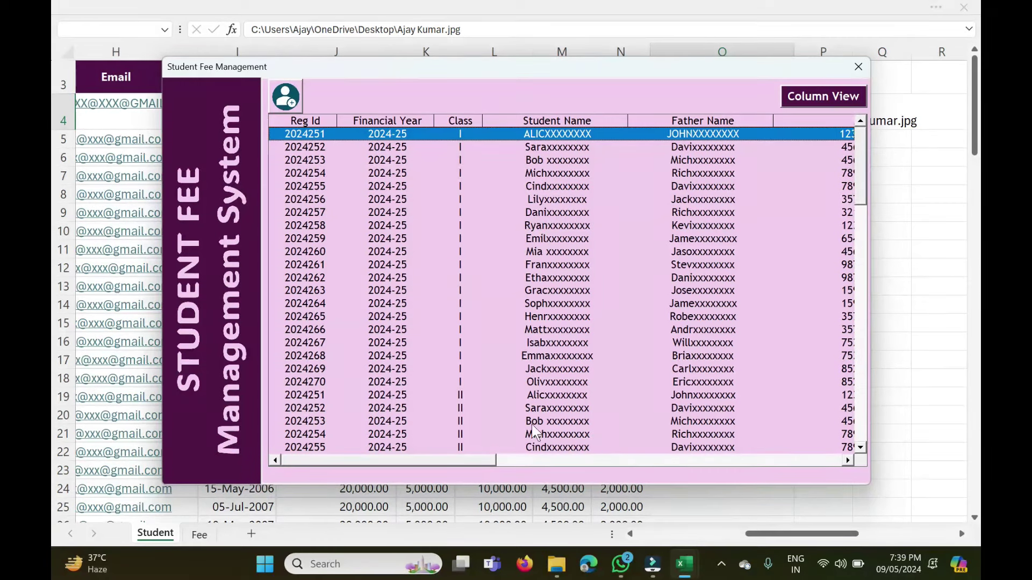
- Make the student editable and view the 27-Apr-2024 and 01-Oct-2024 fee receipts
double_click(459, 134)
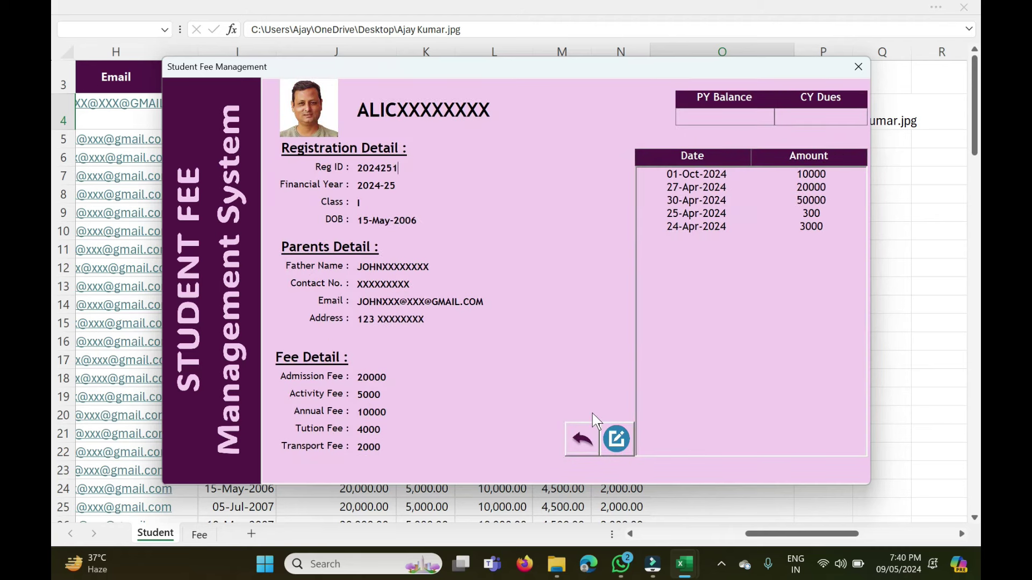
left_click(617, 436)
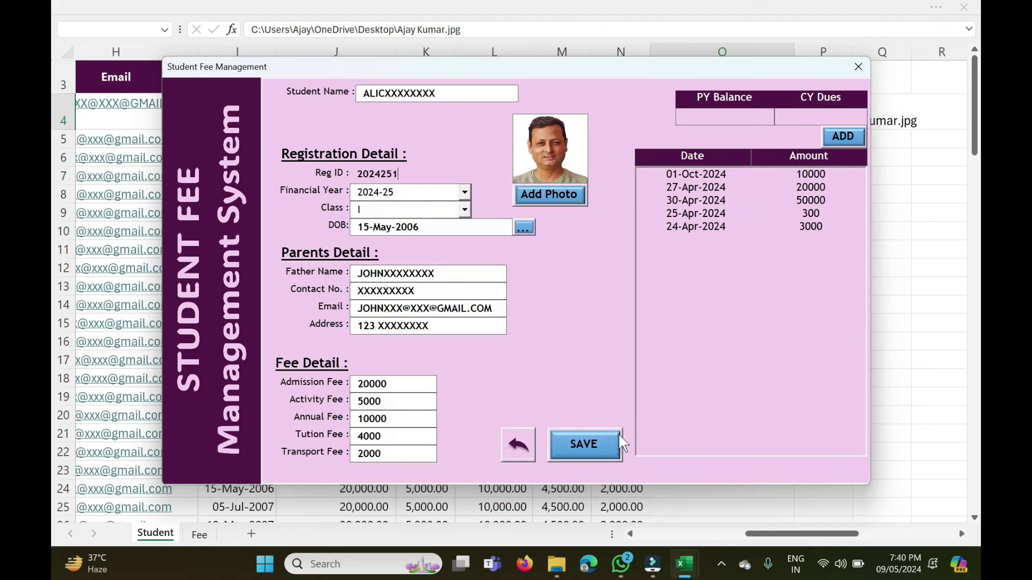
left_click(719, 189)
double_click(719, 189)
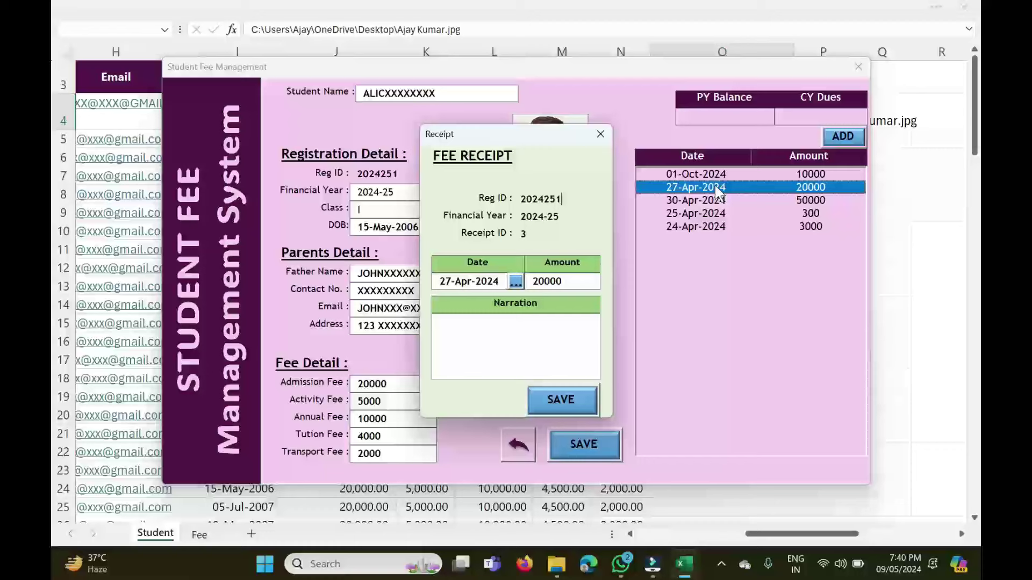
left_click(600, 134)
left_click(518, 446)
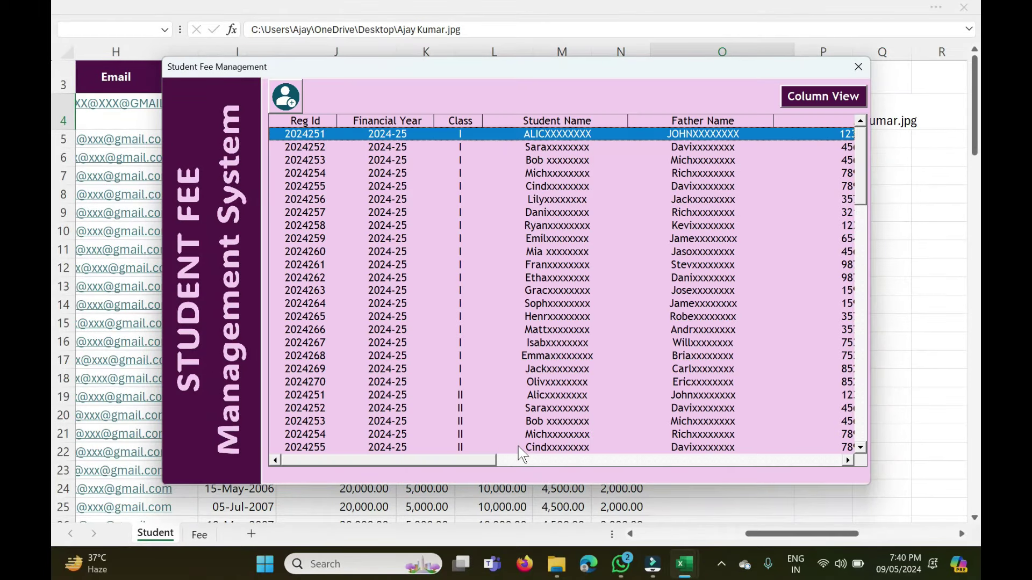
double_click(410, 135)
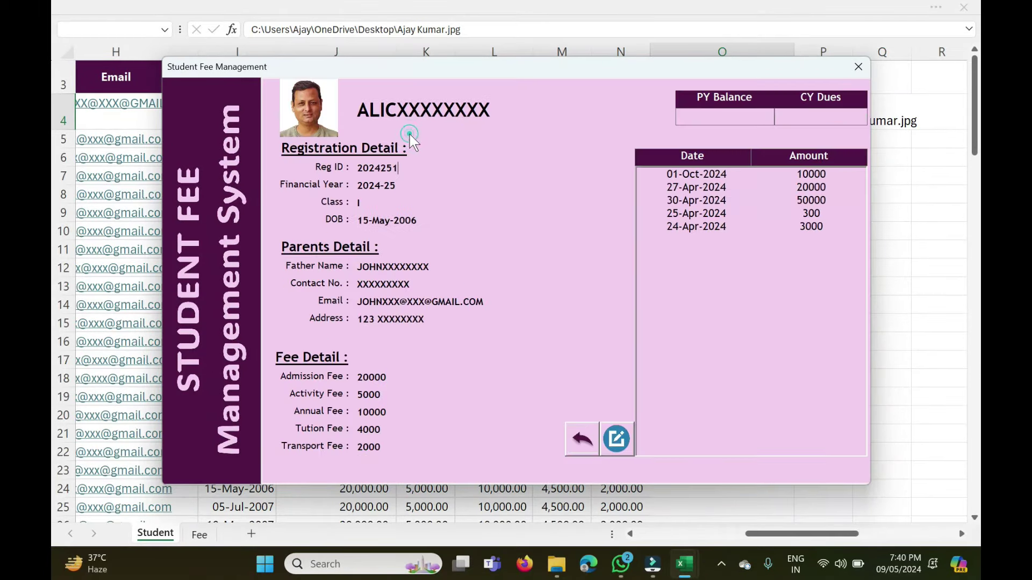
double_click(713, 173)
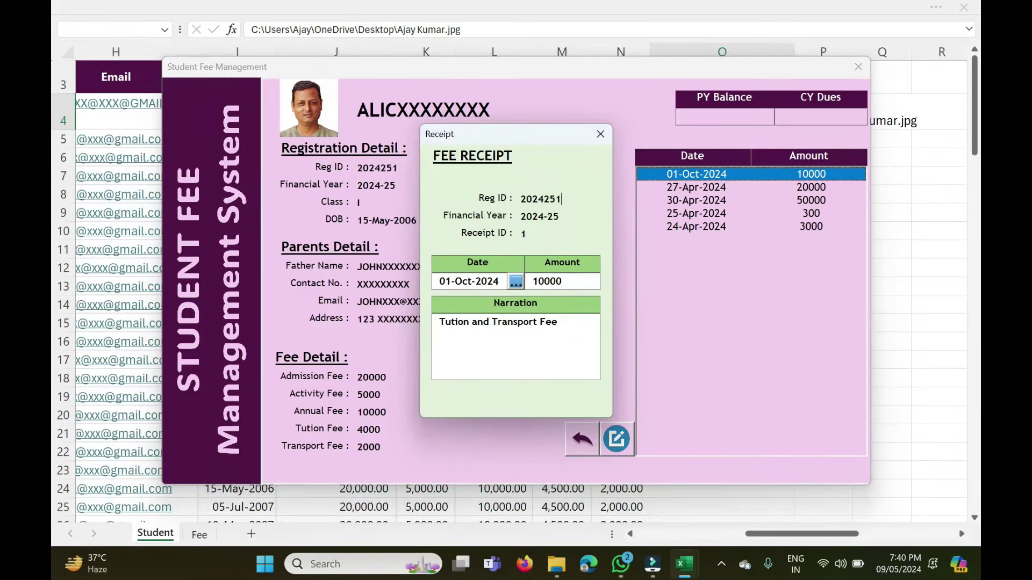
left_click_drag(438, 321, 583, 322)
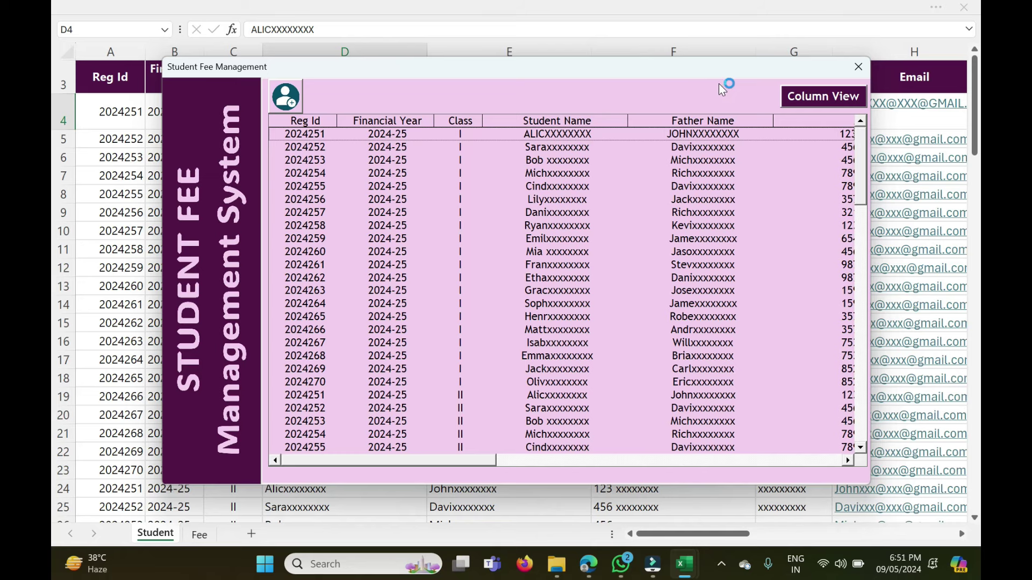
- Close the form and step along the first student's row on the Student sheet
left_click(858, 67)
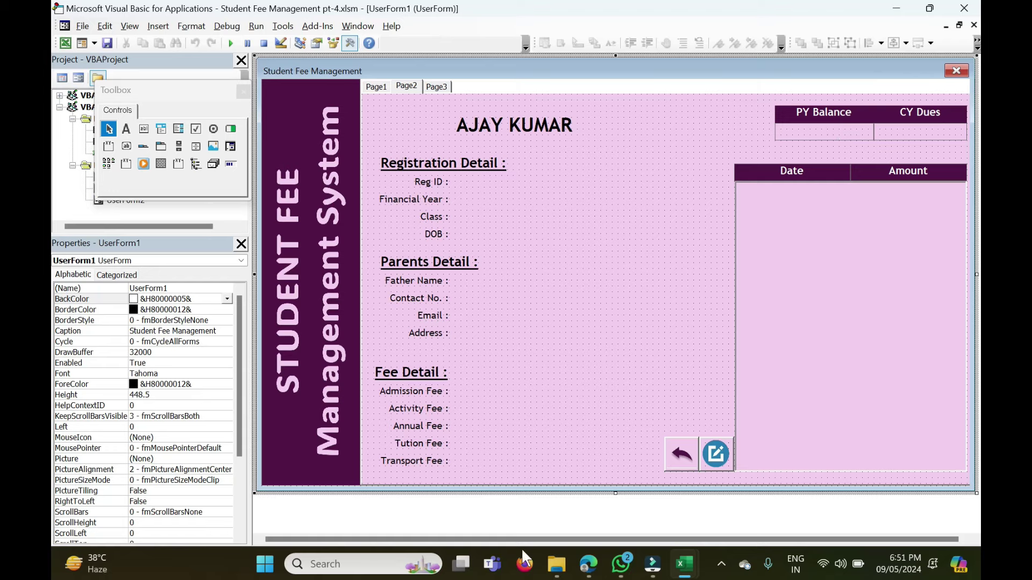
key("alt+F11")
left_click(366, 140)
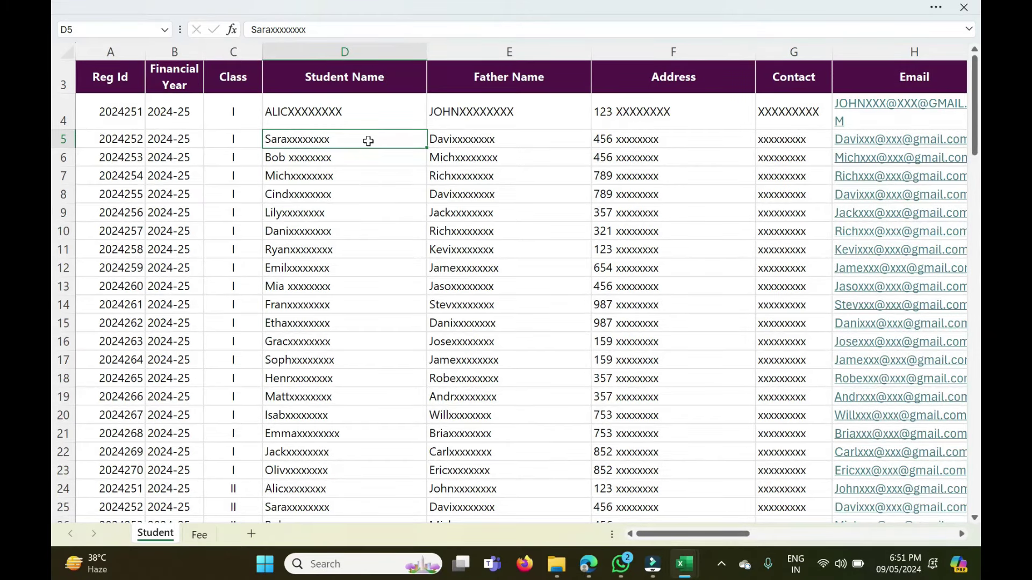
key("Up")
key("Left")
key("Left")
key("Left")
key("Right")
key("Right")
key("Right")
key("Right")
key("Right")
key("Right")
key("Right")
key("Right")
key("Right")
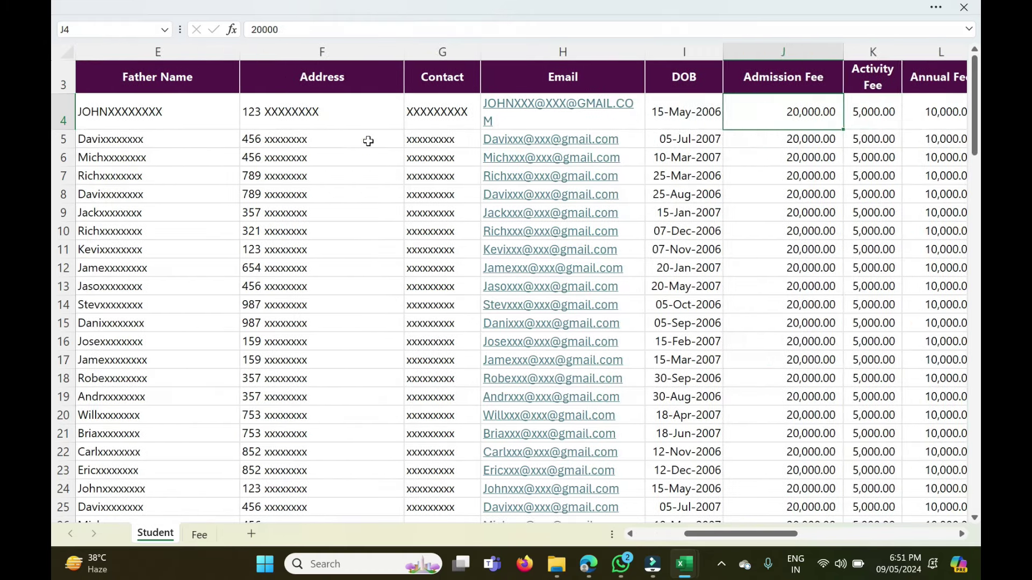
key("Right")
key("Right")
key("Right")
key("Right")
key("Right")
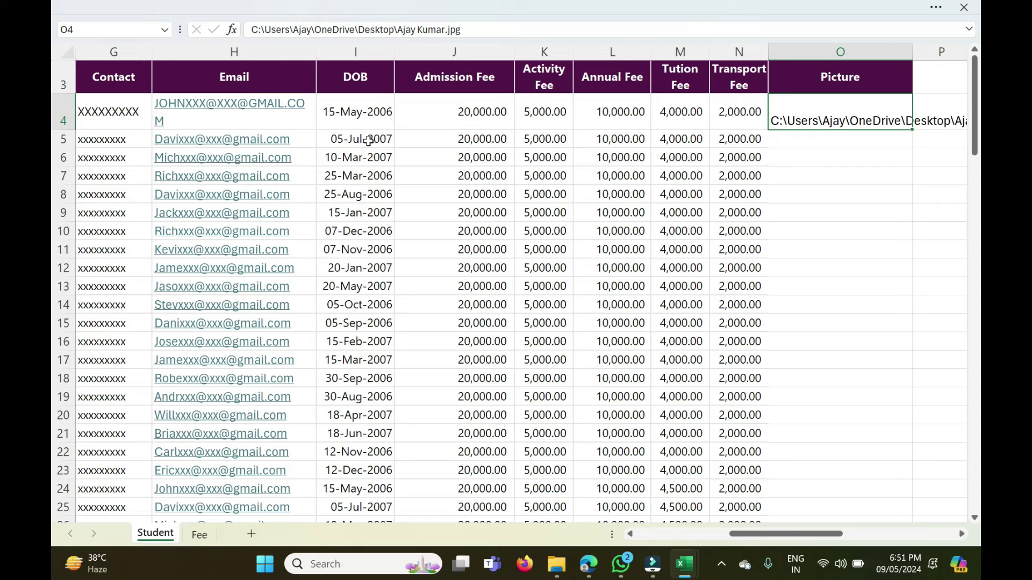
- Move down the Student Name column and along row 6 toward the fee columns
key("Left")
key("Left")
key("Left")
key("Left")
key("Left")
key("Left")
key("Left")
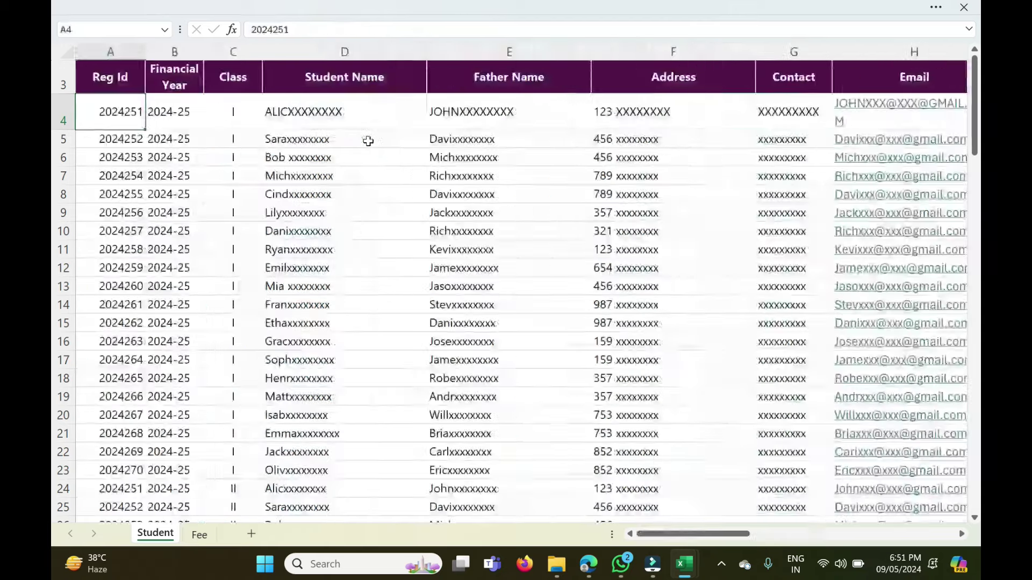
key("Right")
key("Right")
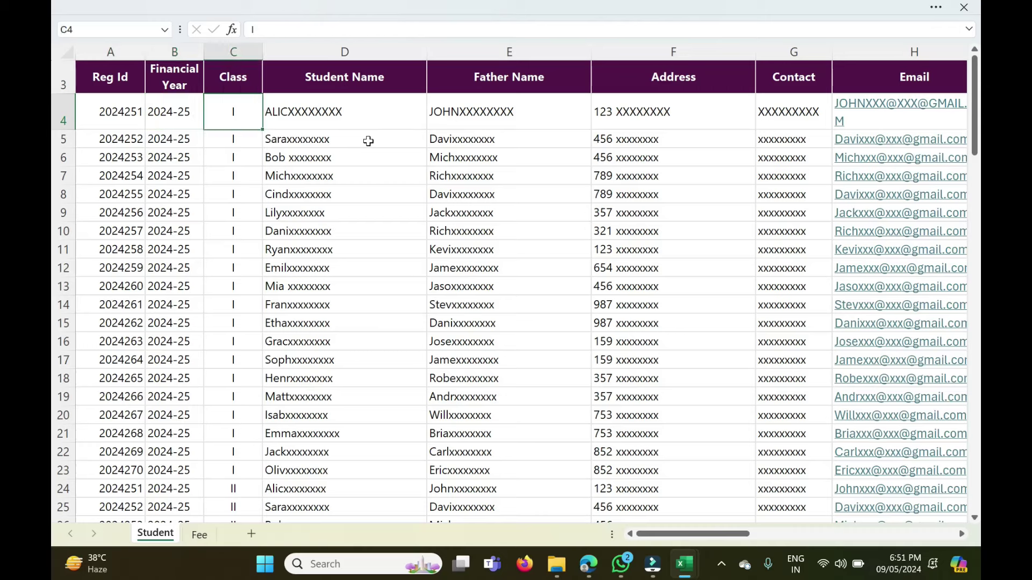
key("Right")
key("Down")
key("Down")
key("Down")
key("Down")
key("Down")
key("Down")
key("Down")
key("Down")
key("Down")
key("Down")
key("Down")
key("Down")
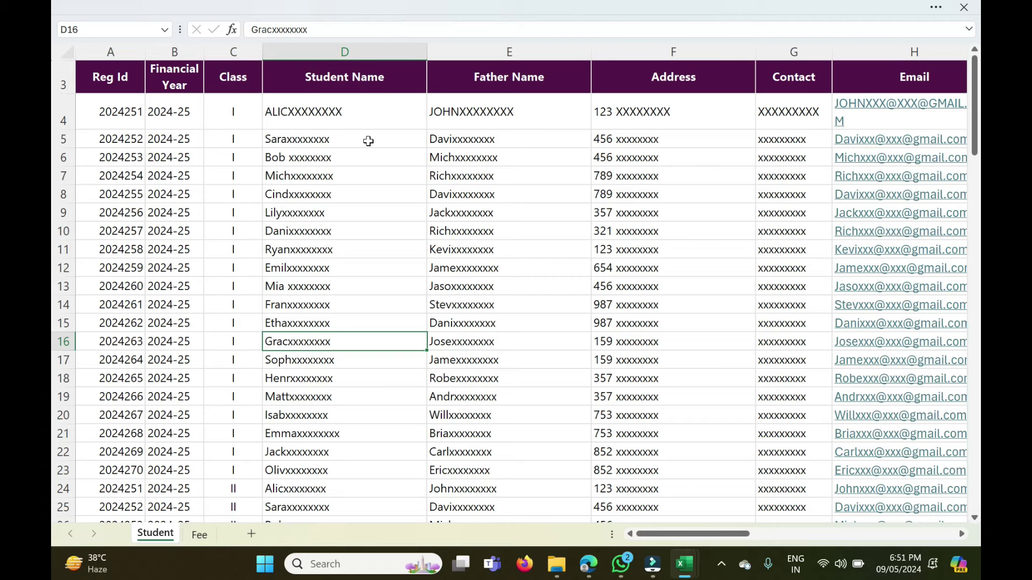
key("Up")
key("Up")
key("Up")
key("Up")
key("Up")
key("Up")
key("Up")
key("Up")
key("Up")
key("Up")
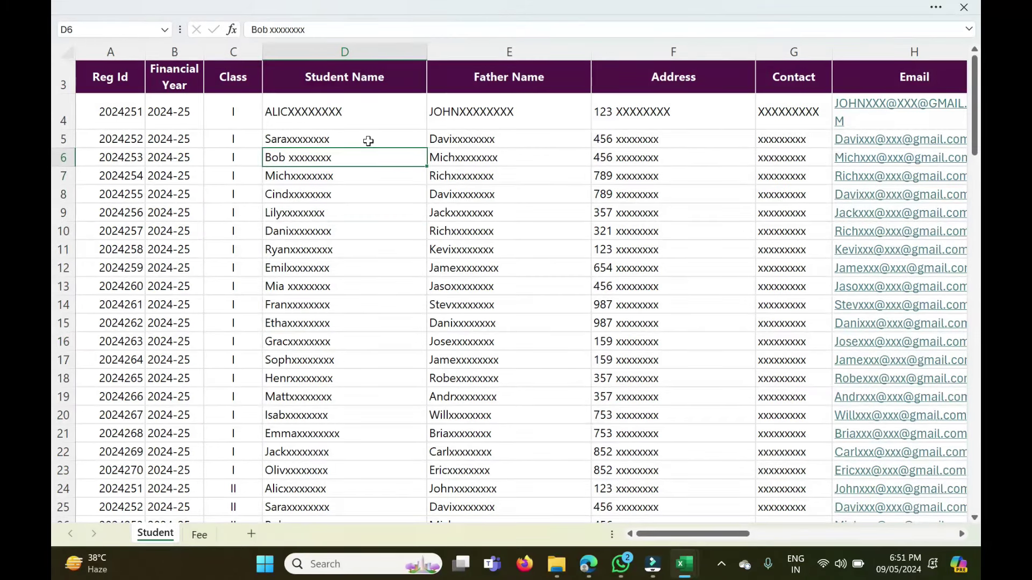
key("Right")
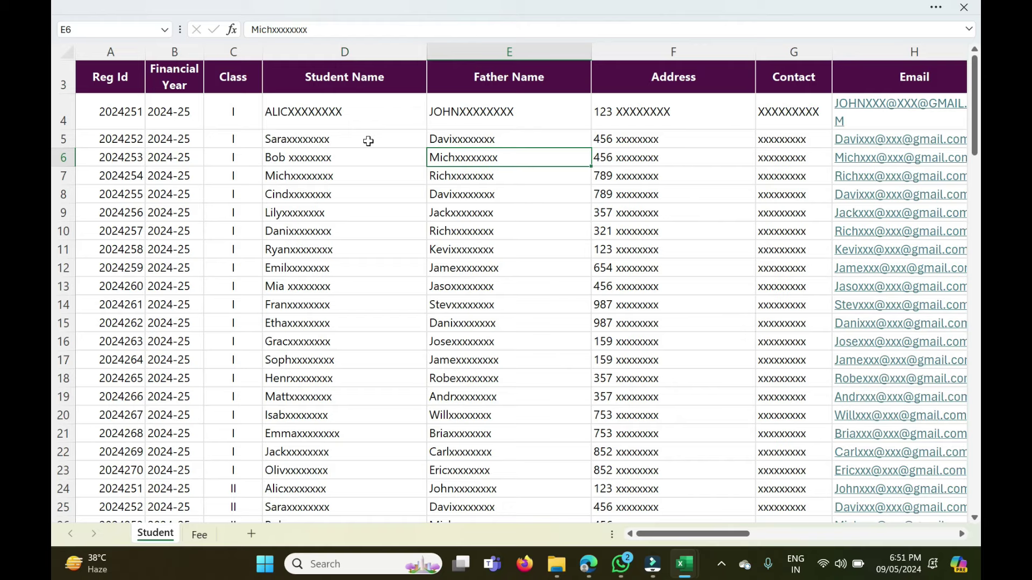
key("Right")
key("Right")
key("Right")
key("Right")
key("Right")
key("Right")
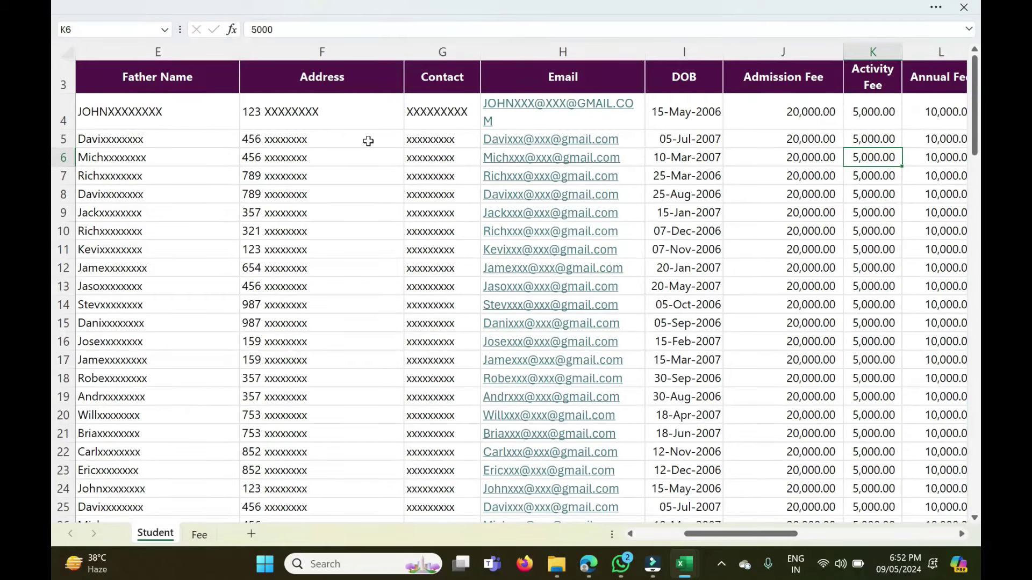
- Move back to the financial year in cell B6
key("Left")
key("Left")
key("Left")
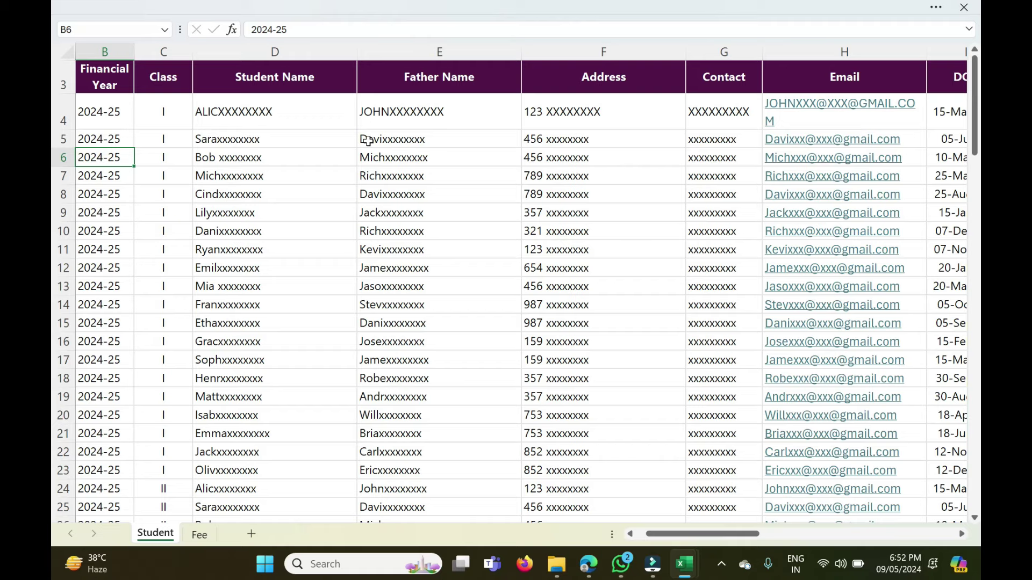
- Return to the VBA editor and run UserForm1 to display the student list
key("alt+F11")
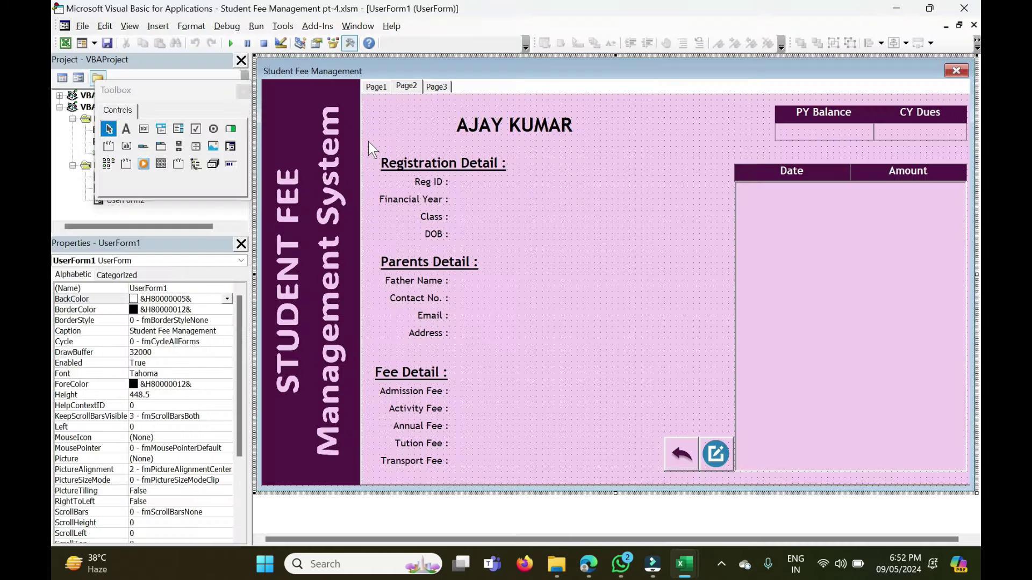
left_click(230, 43)
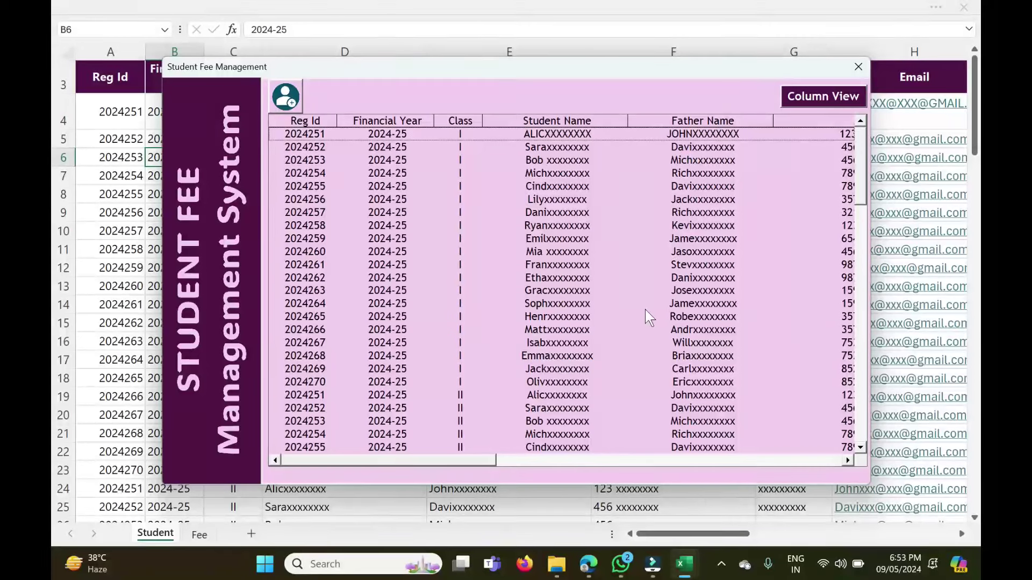
- Open the first student's details, enable editing, go back, start a new record, then close the form
double_click(549, 134)
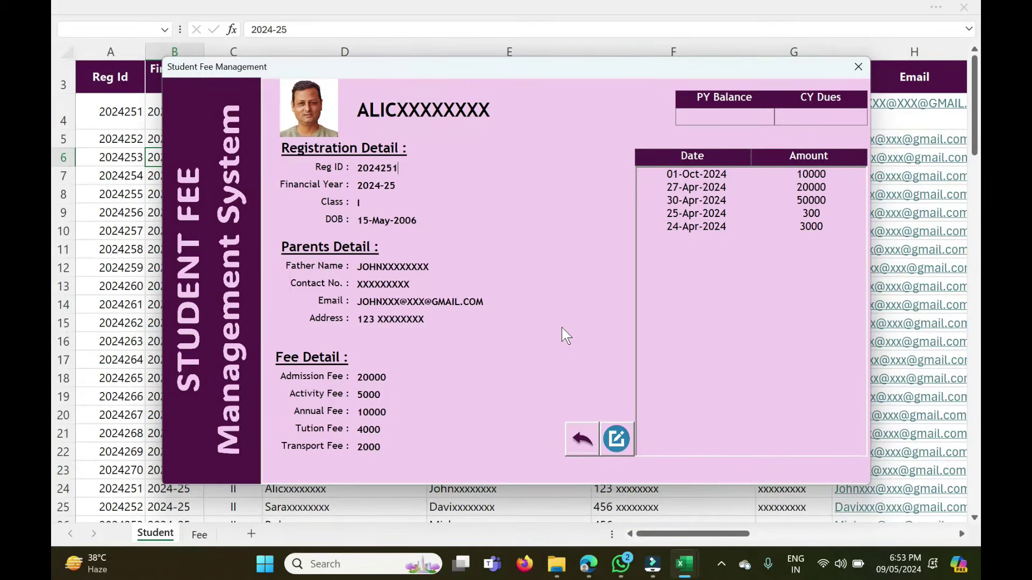
left_click(618, 437)
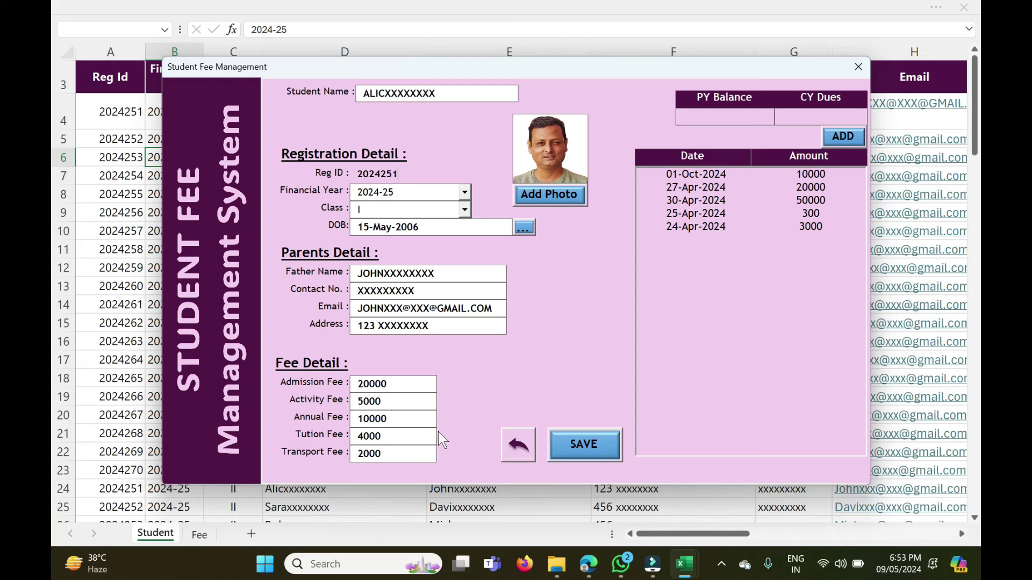
left_click(518, 452)
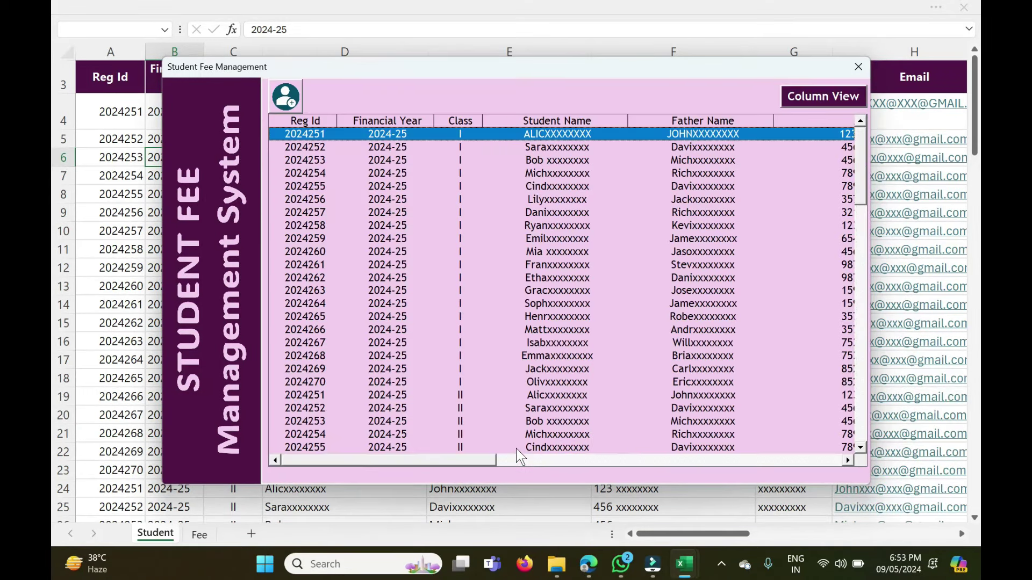
left_click(290, 99)
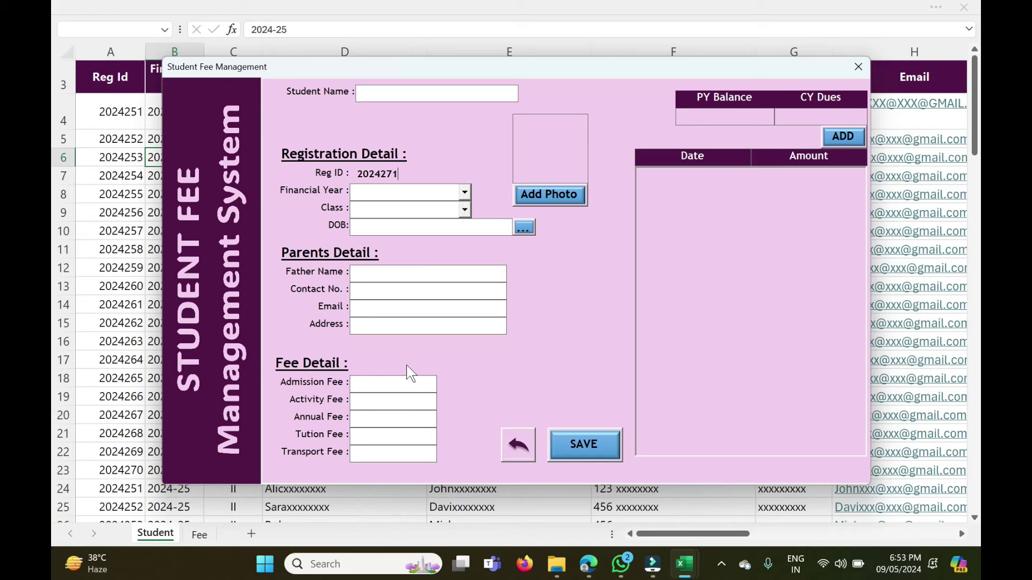
left_click(855, 68)
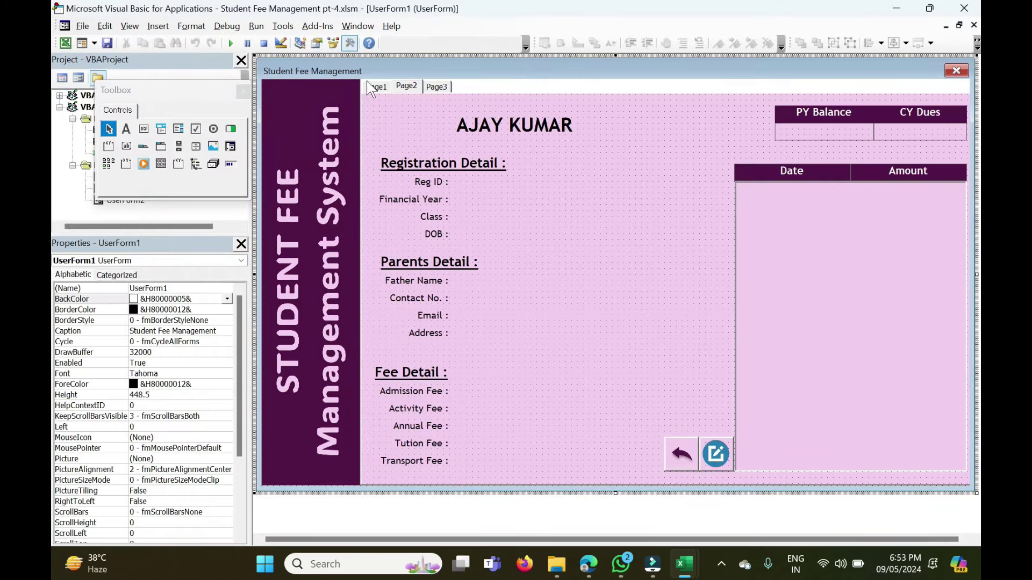
- Open the AddNewBtn click code from Page1 of the form design
left_click(376, 86)
left_click(393, 114)
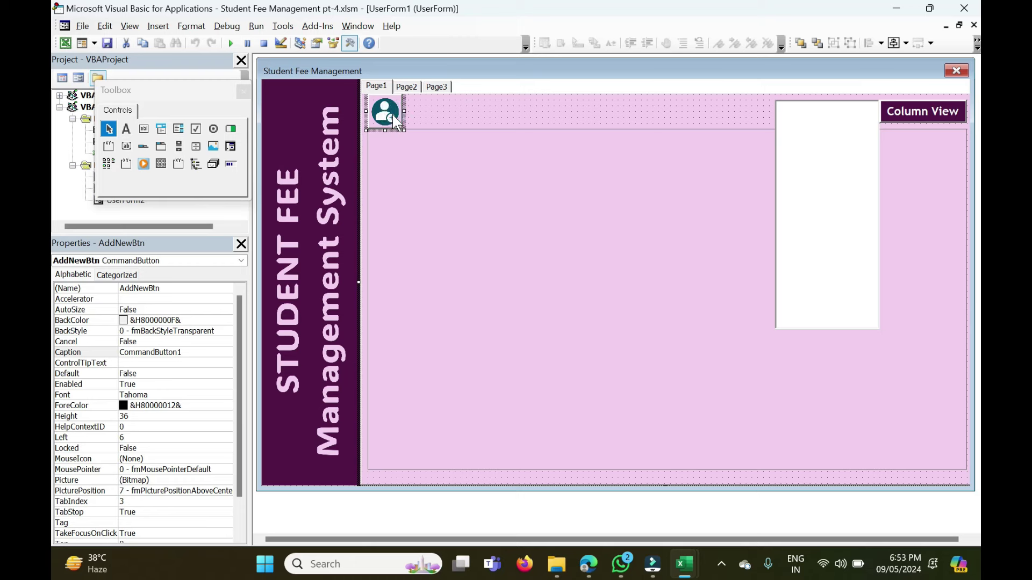
double_click(392, 114)
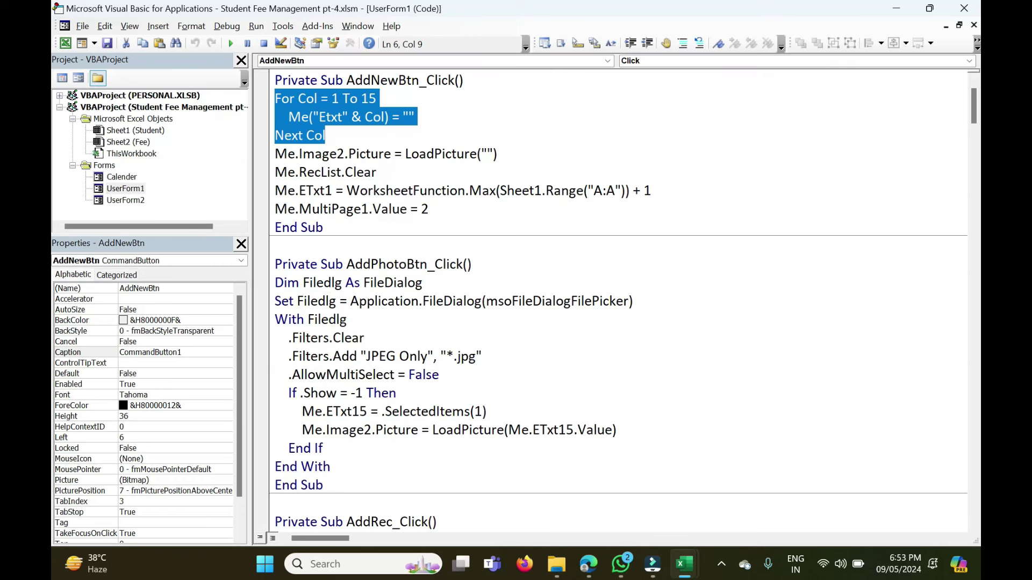
- Highlight the For Col loop blanking each Etxt field and the Image2 photo-clearing line
left_click_drag(325, 136, 274, 107)
left_click(429, 116)
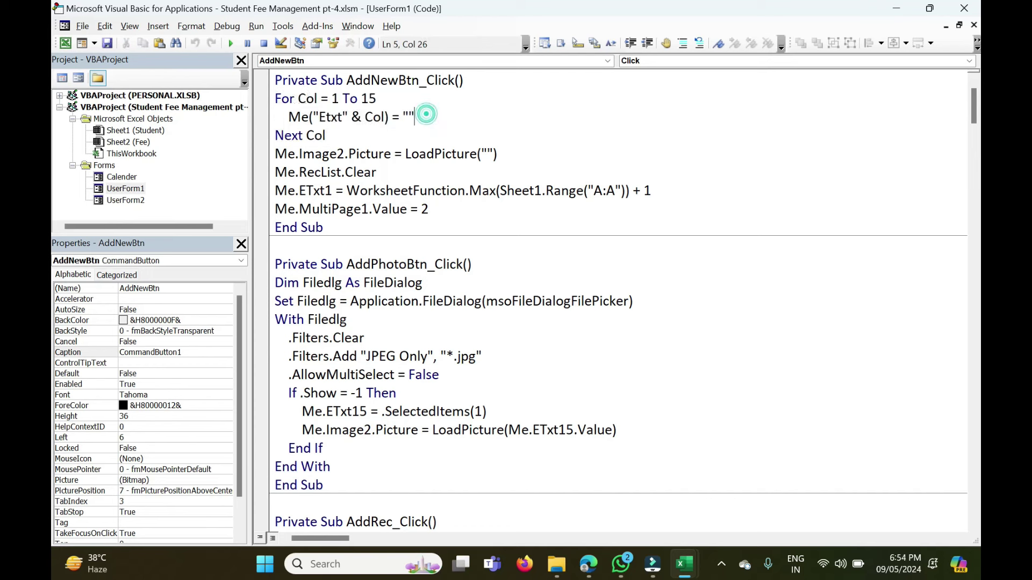
left_click_drag(428, 115, 288, 117)
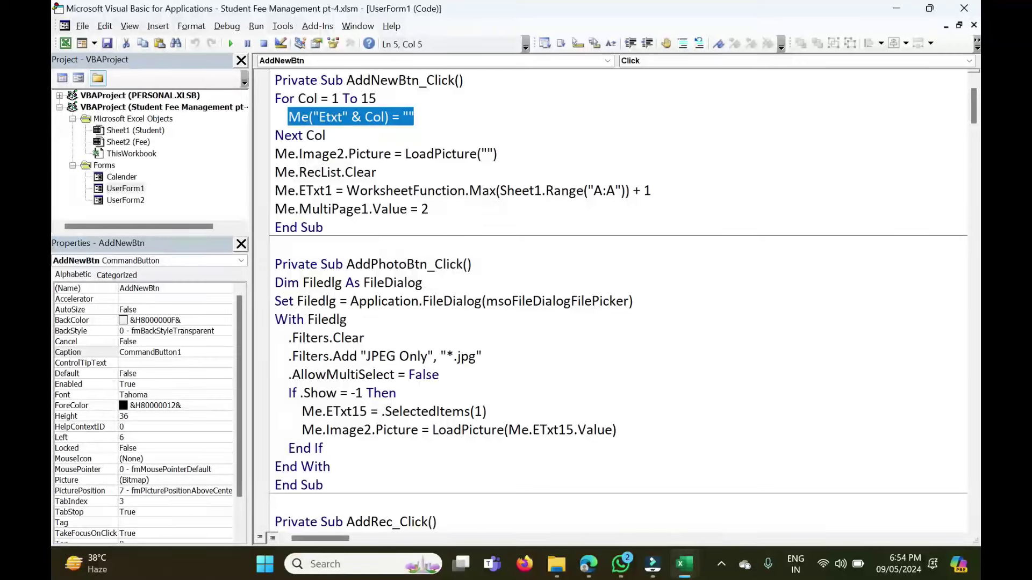
left_click_drag(299, 154, 499, 154)
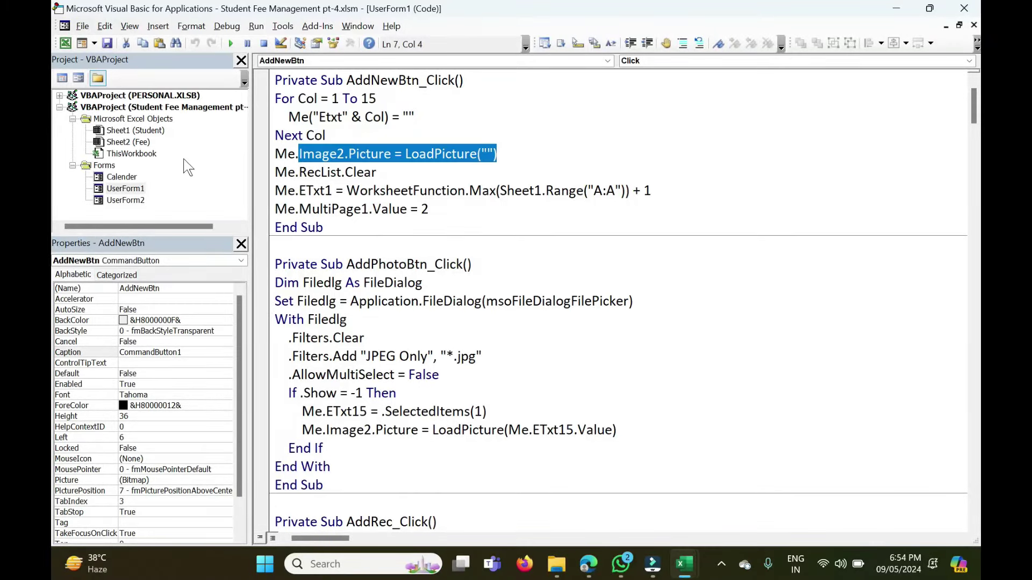
key("F5")
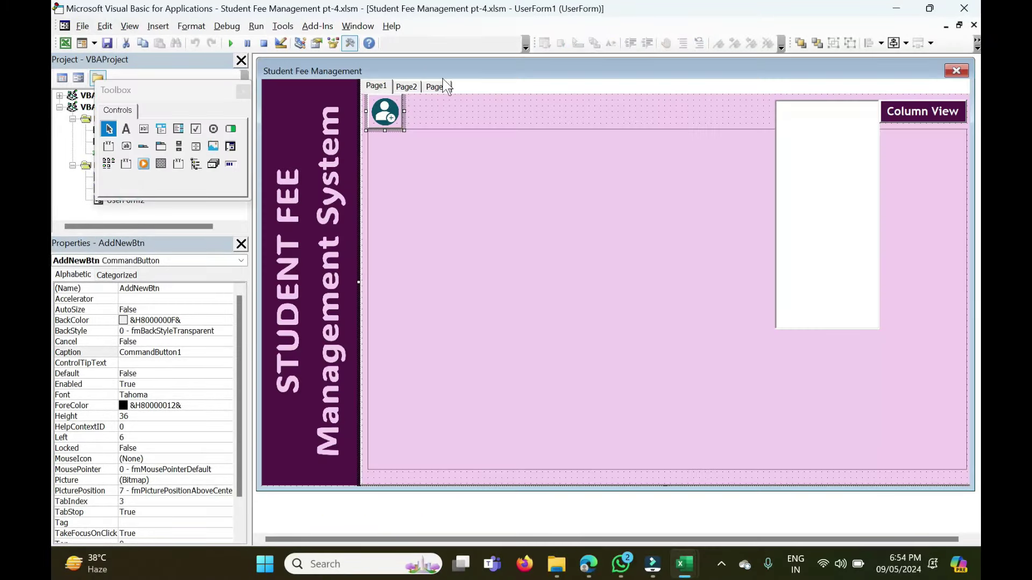
- Check Page3's photo box, then highlight the add-new code's photo-clearing and next Reg ID lines
left_click(435, 86)
left_click(654, 165)
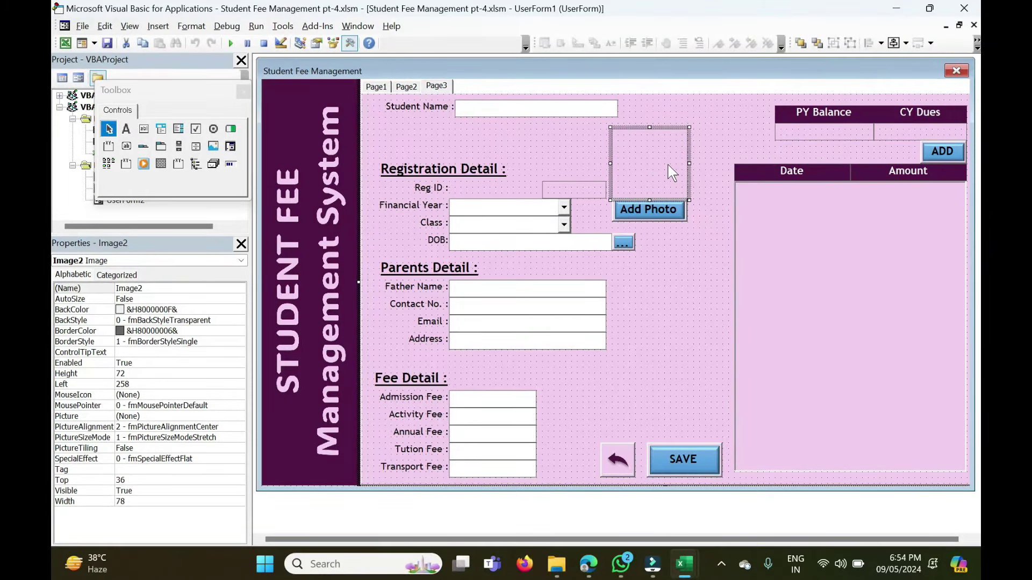
left_click(381, 87)
double_click(394, 117)
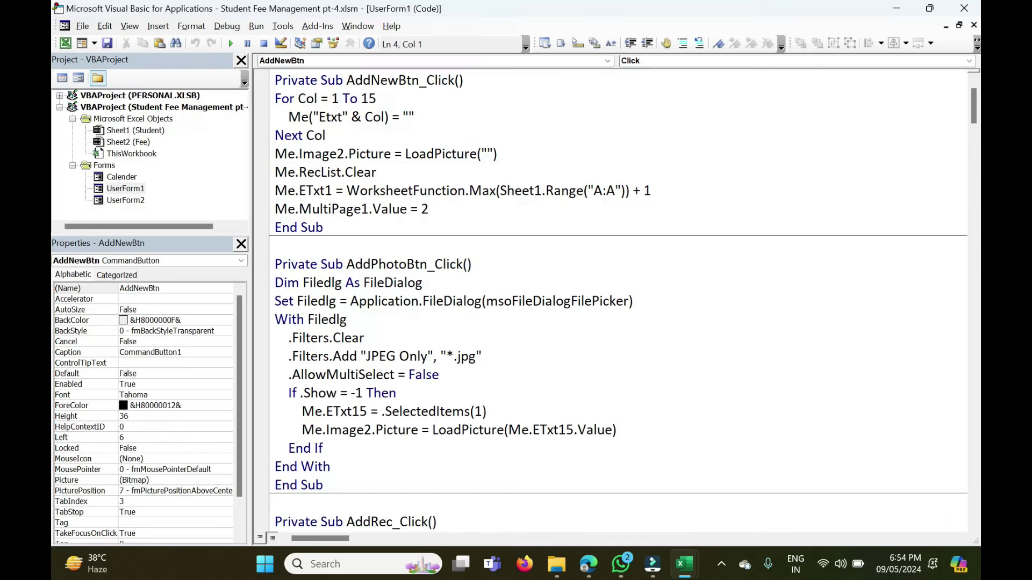
left_click_drag(497, 154, 274, 172)
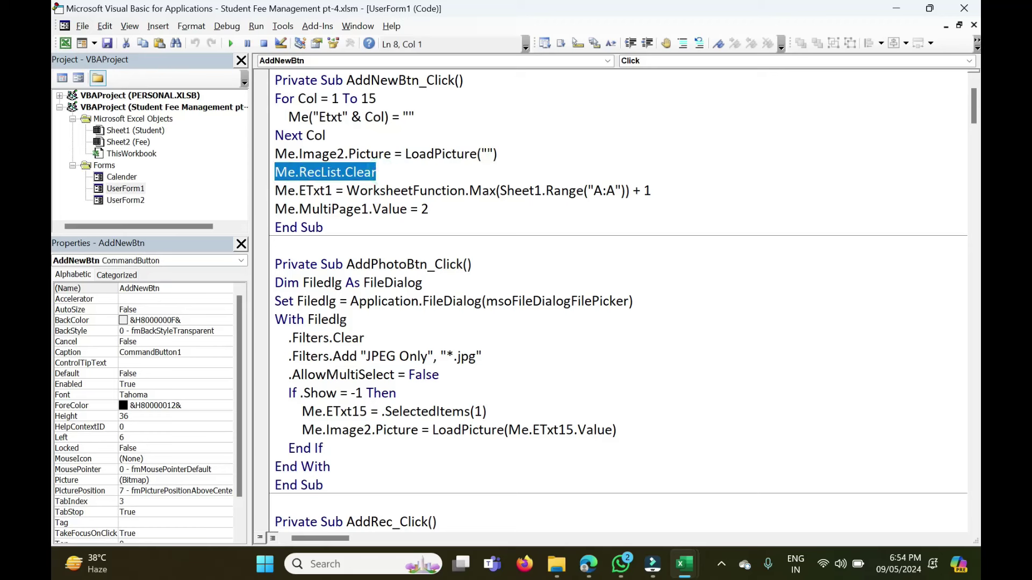
left_click_drag(667, 190, 267, 199)
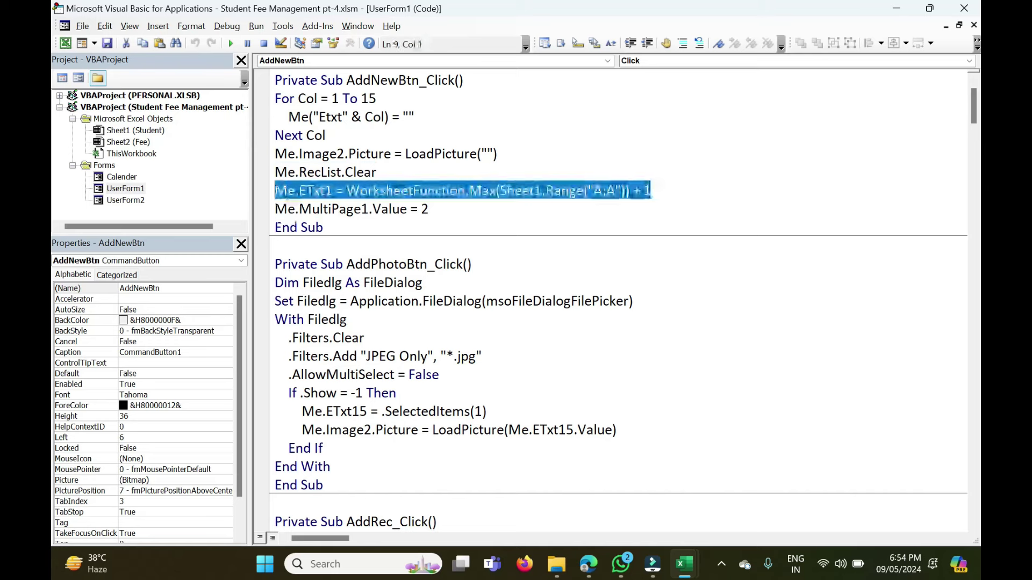
- Select the Reg ID textbox ETxt1 on Page3 of the design, then switch to Excel
double_click(114, 189)
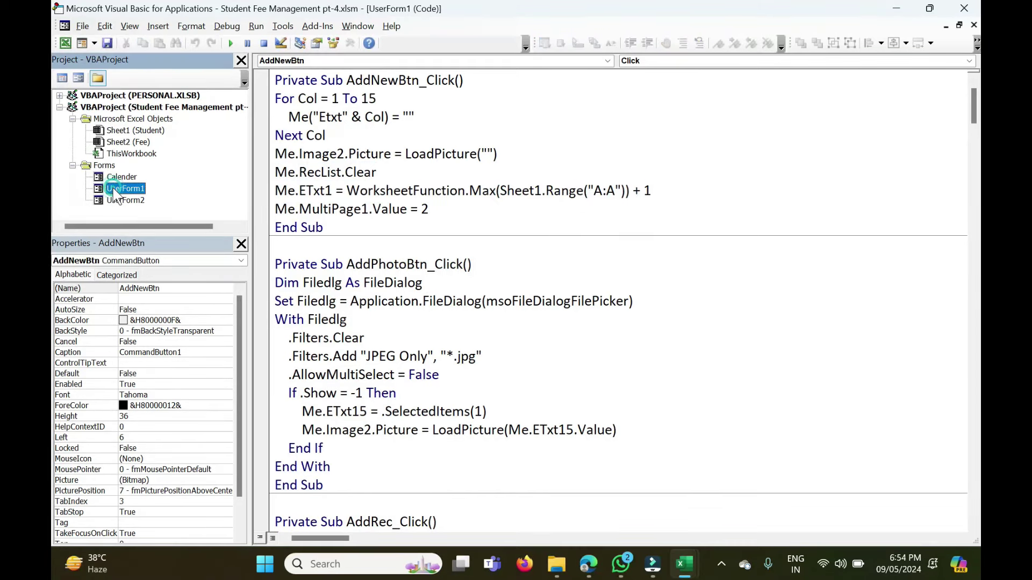
left_click(435, 86)
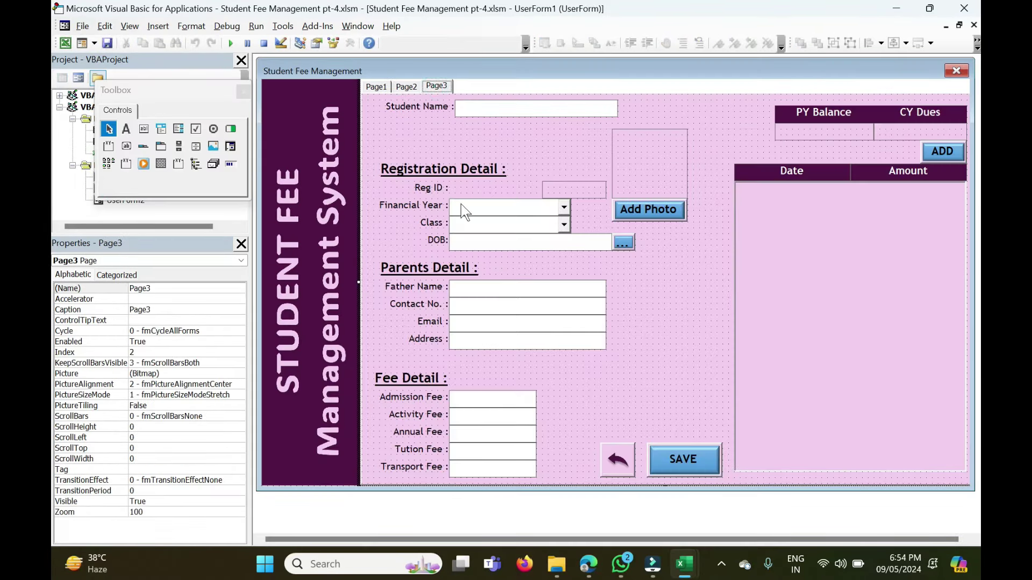
left_click(472, 188)
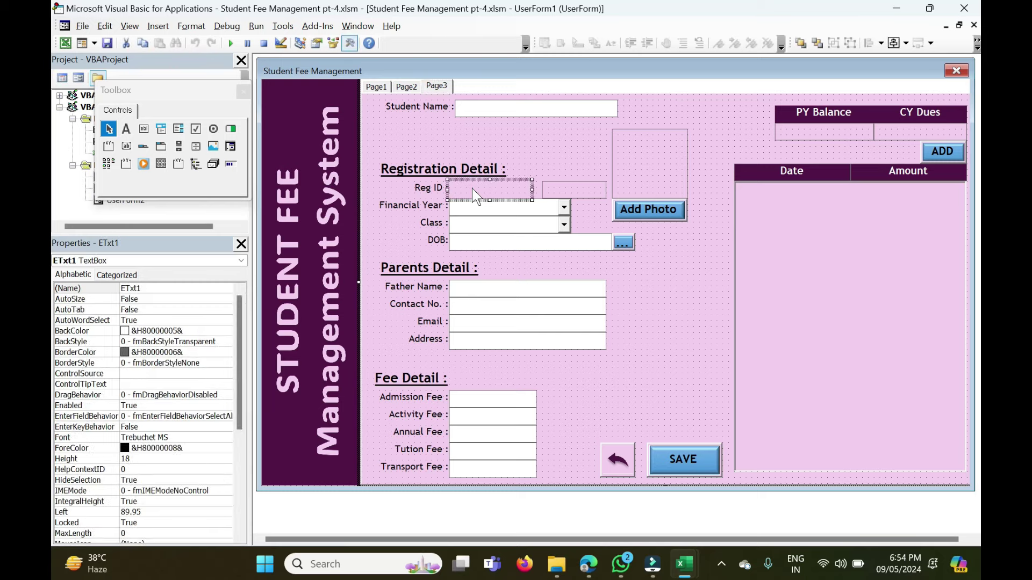
key("alt+F11")
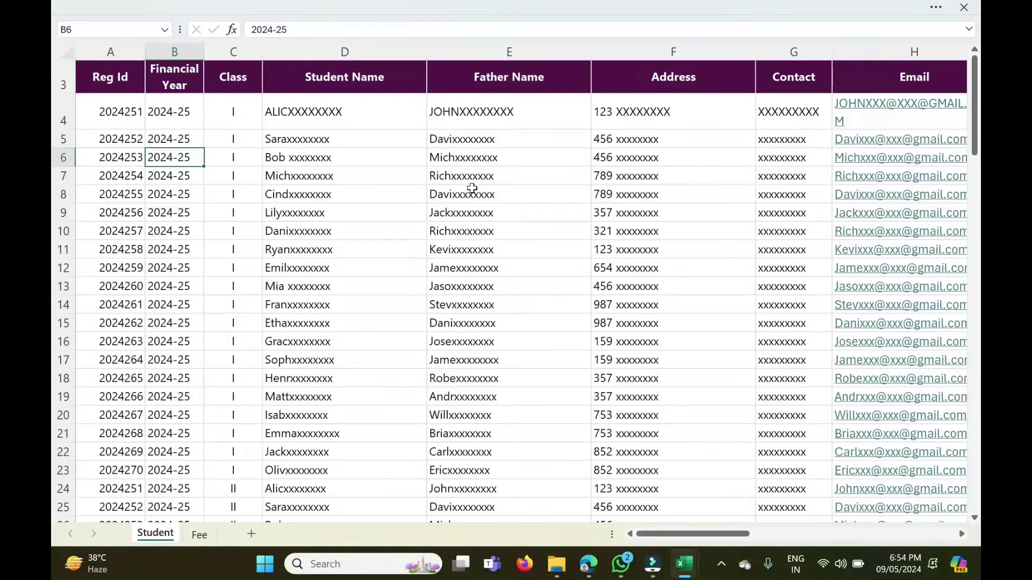
- Select the Reg Id values A4:A14, then reopen the add-new icon's click code
left_click_drag(110, 112, 125, 306)
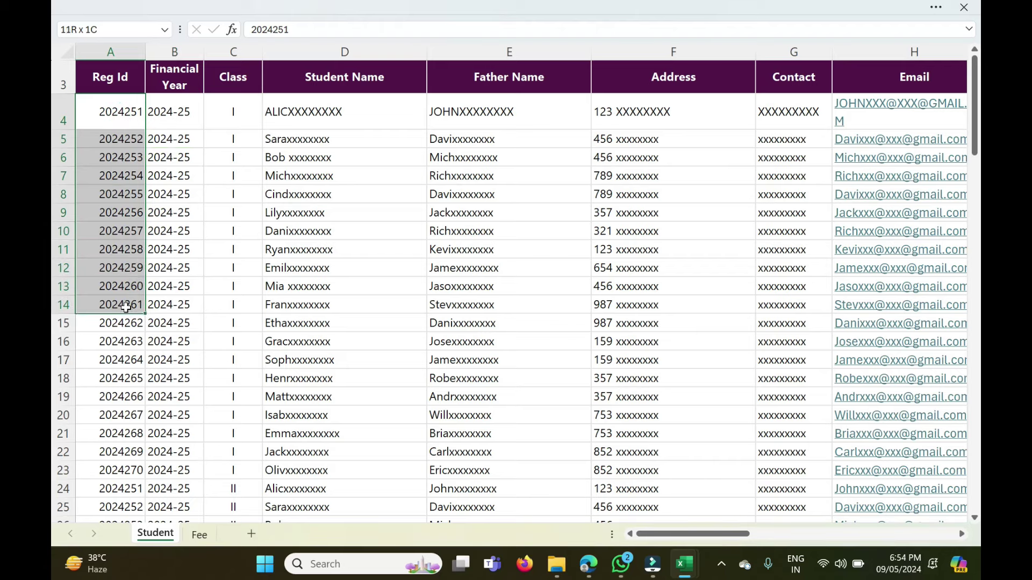
key("alt+F11")
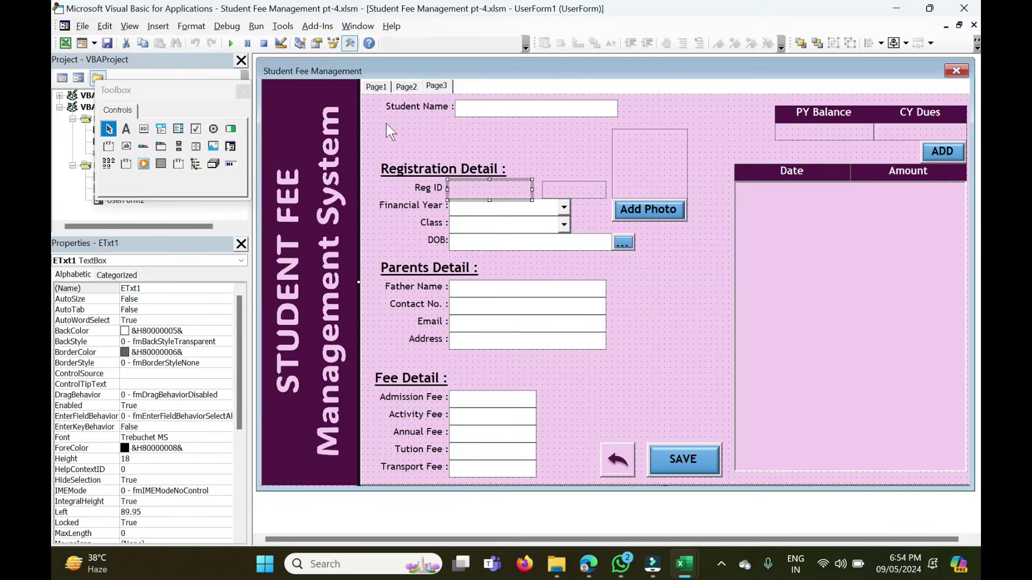
left_click(376, 87)
double_click(385, 114)
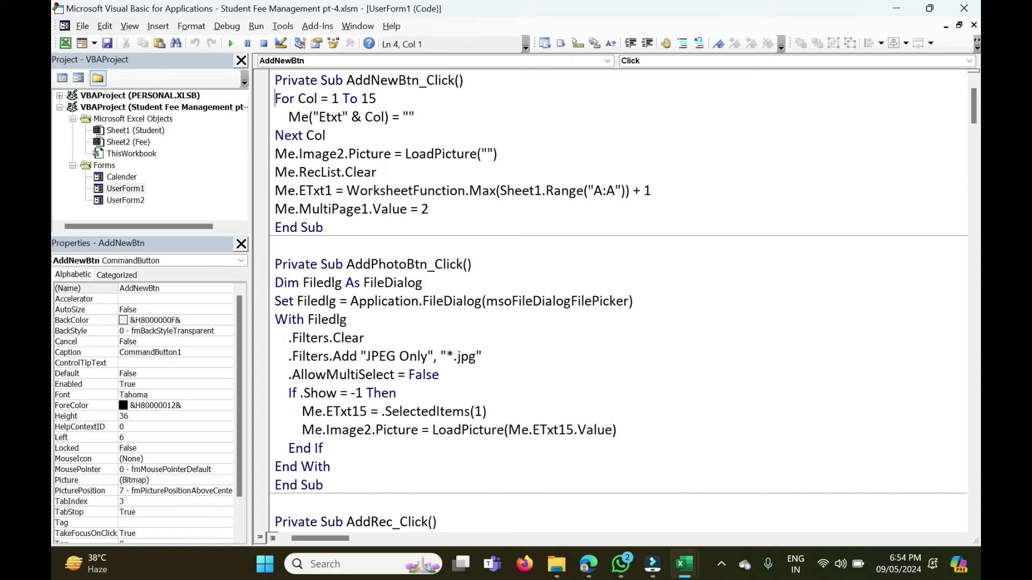
- Highlight the next Reg ID line and the MultiPage1.Value = 2 line, then run the form
left_click_drag(651, 190, 275, 190)
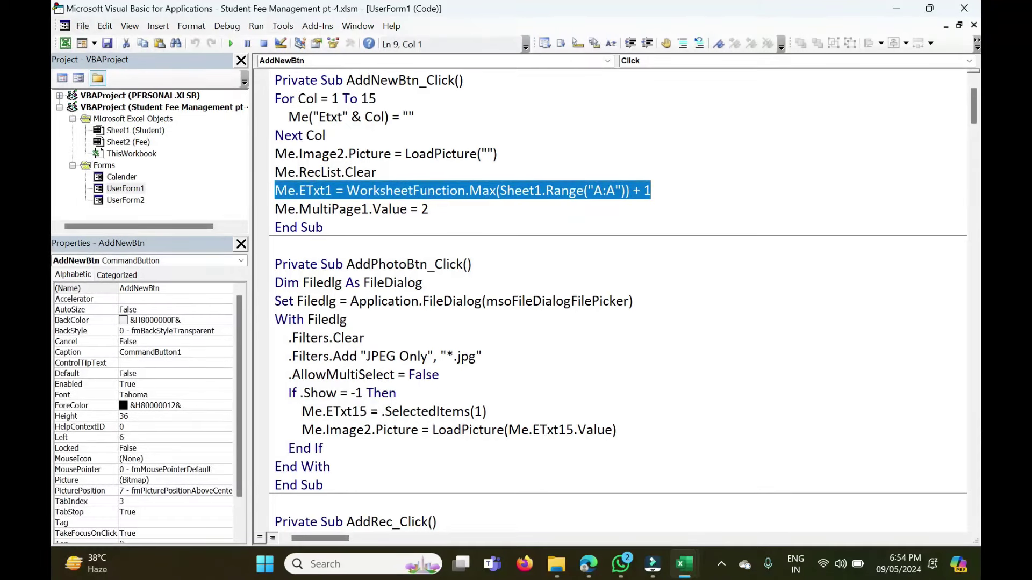
left_click_drag(428, 209, 274, 209)
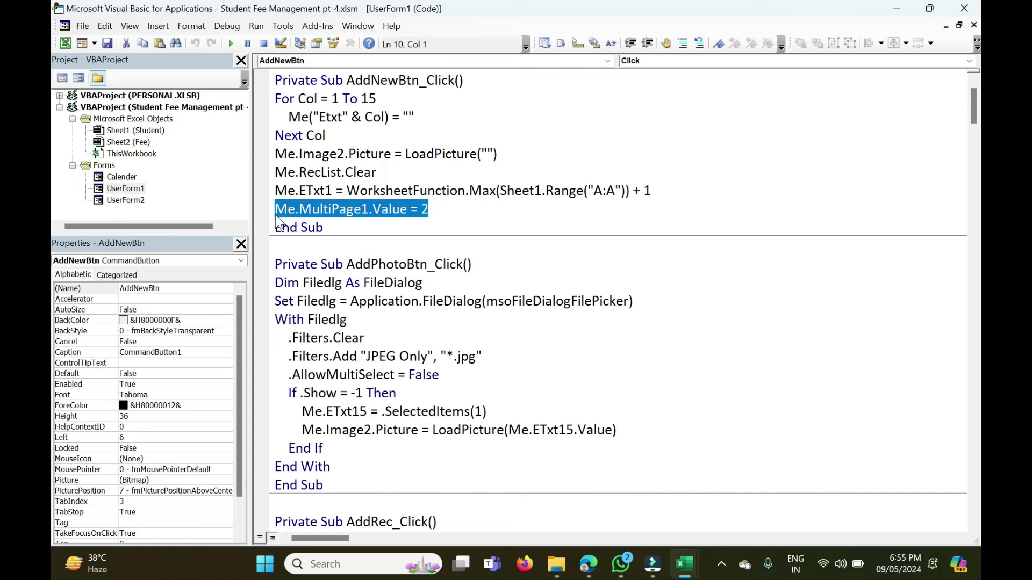
left_click(231, 43)
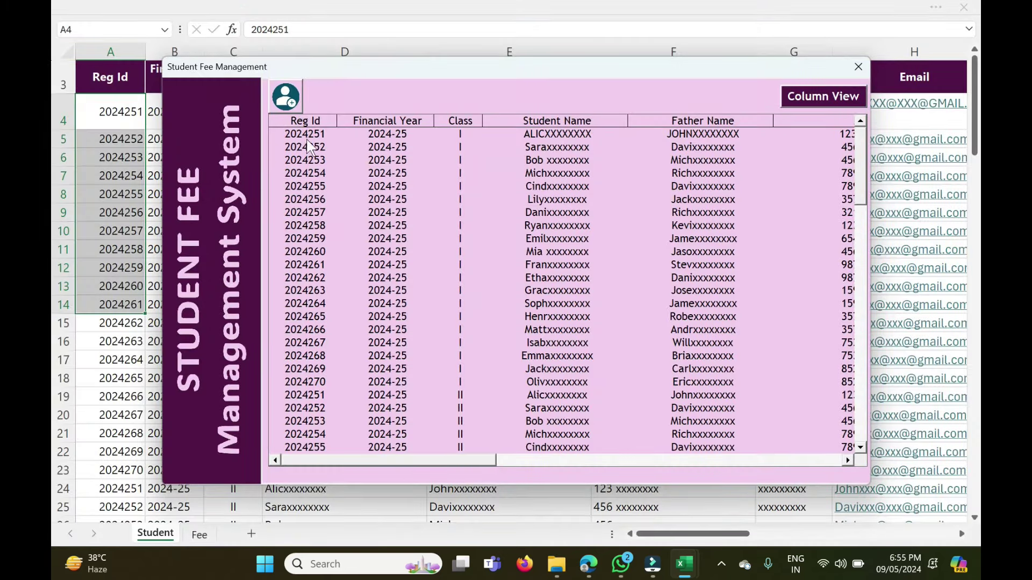
- View a student's detail page, go back, start new record 2024271, and close the form
double_click(308, 140)
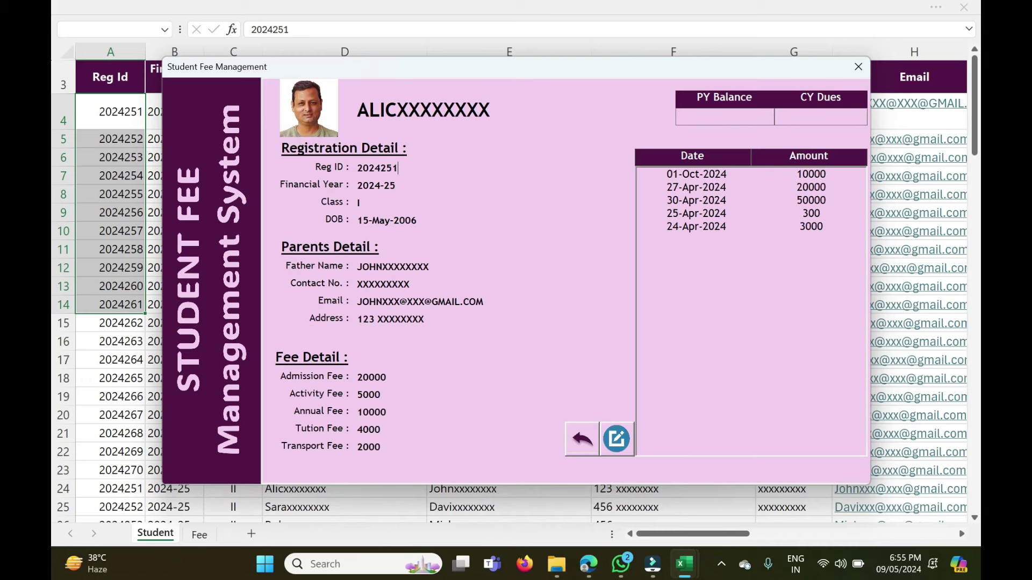
left_click(577, 443)
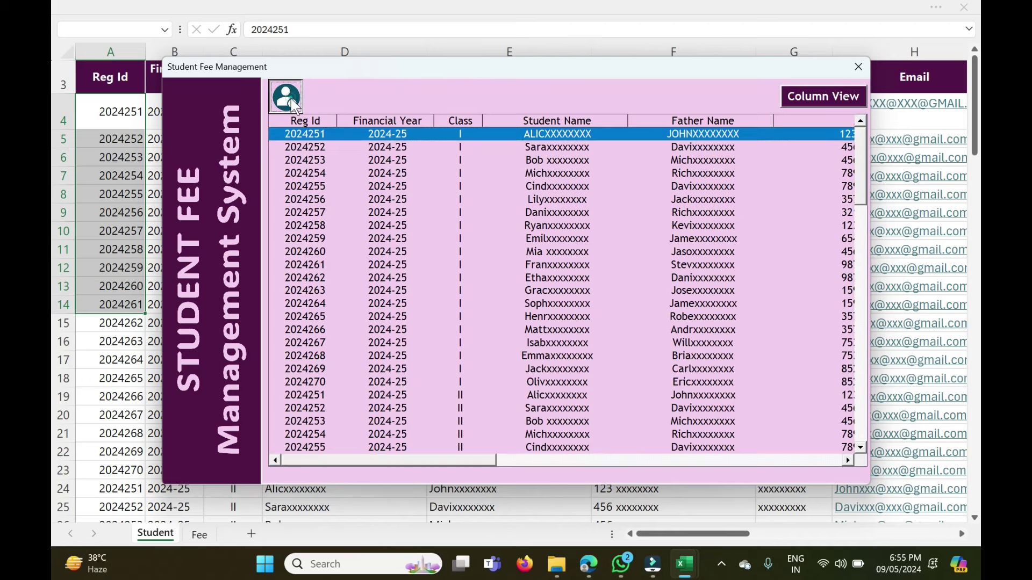
left_click(290, 99)
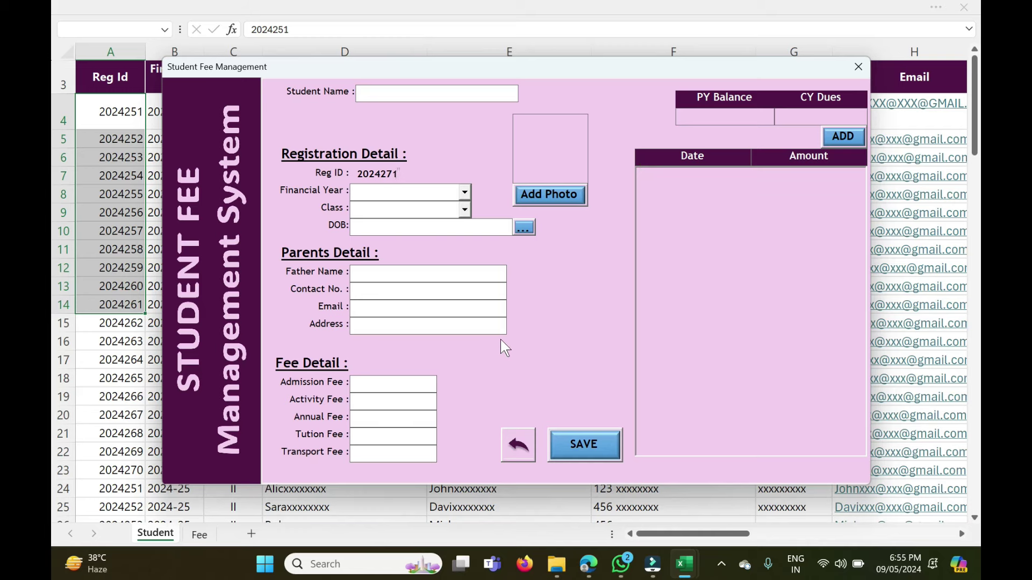
left_click(859, 68)
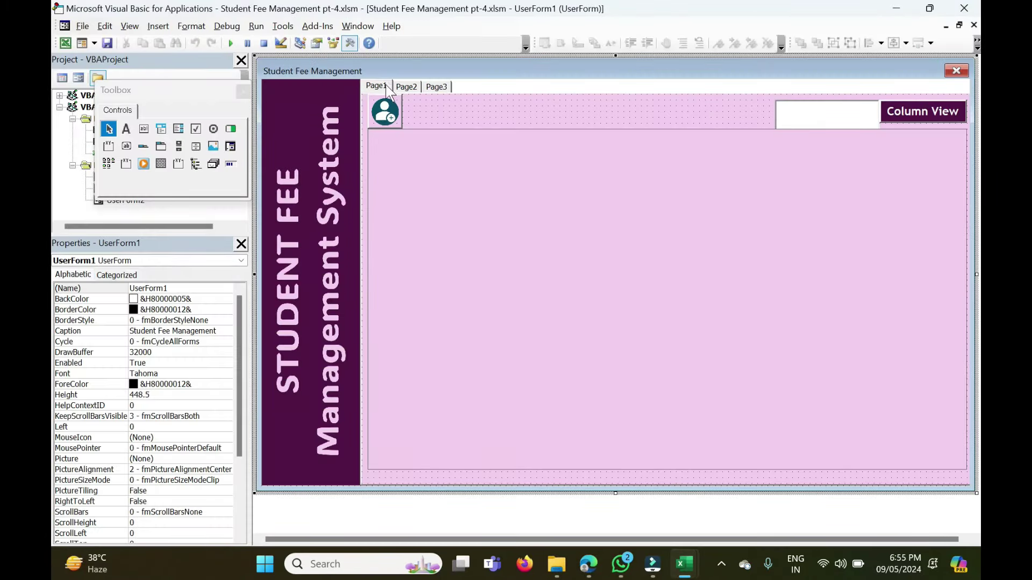
- Look through Page1, Page2 and Page3, then open the SAVE button's SaveBtn_Click code
left_click(387, 87)
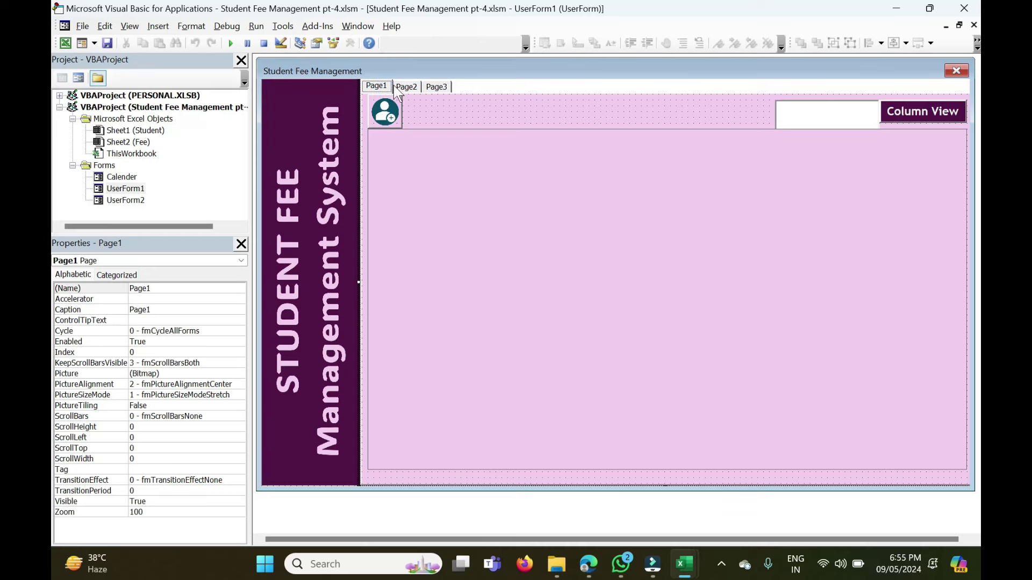
left_click(404, 87)
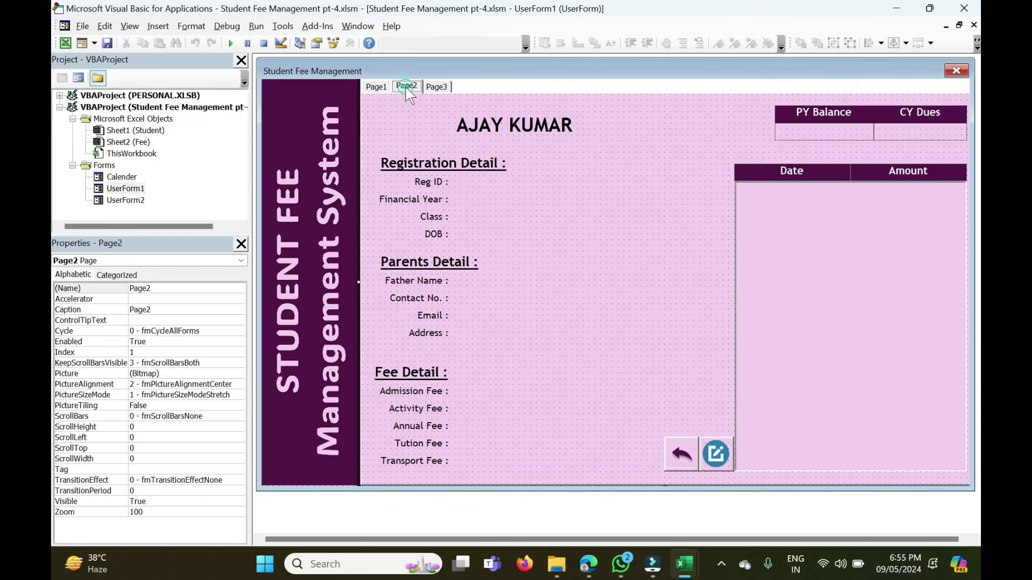
left_click(433, 88)
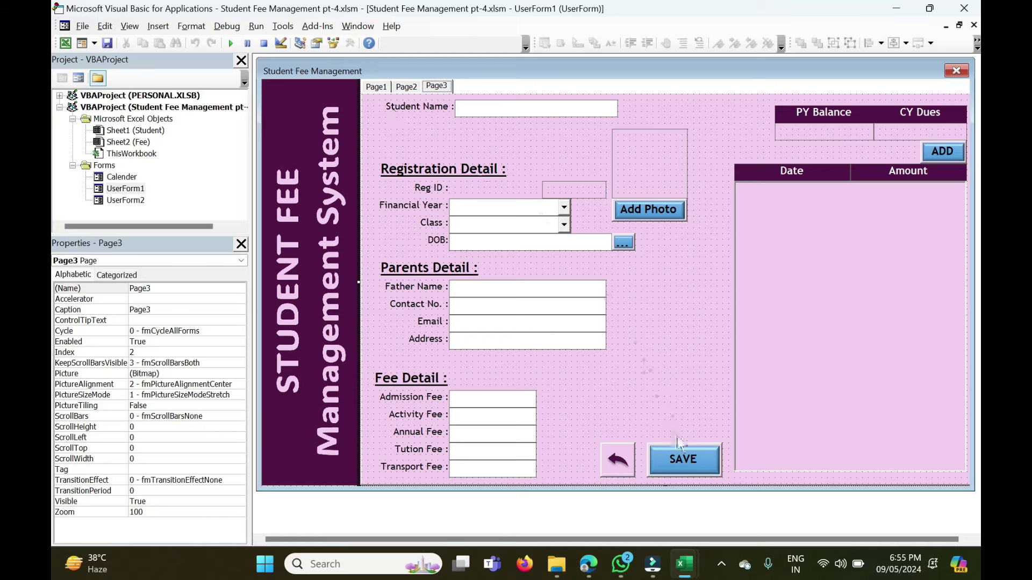
left_click(682, 458)
double_click(682, 458)
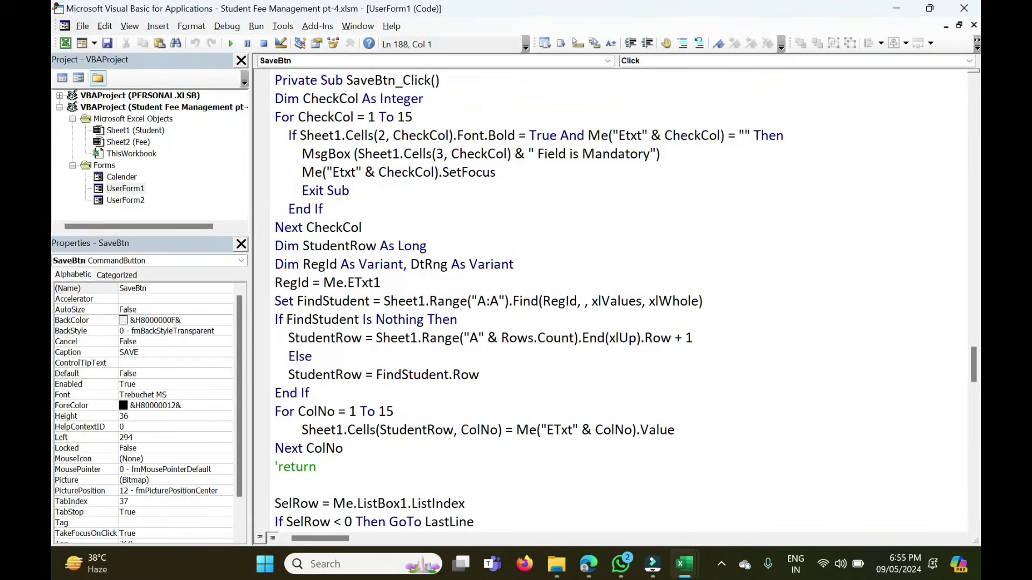
left_click_drag(323, 208, 274, 116)
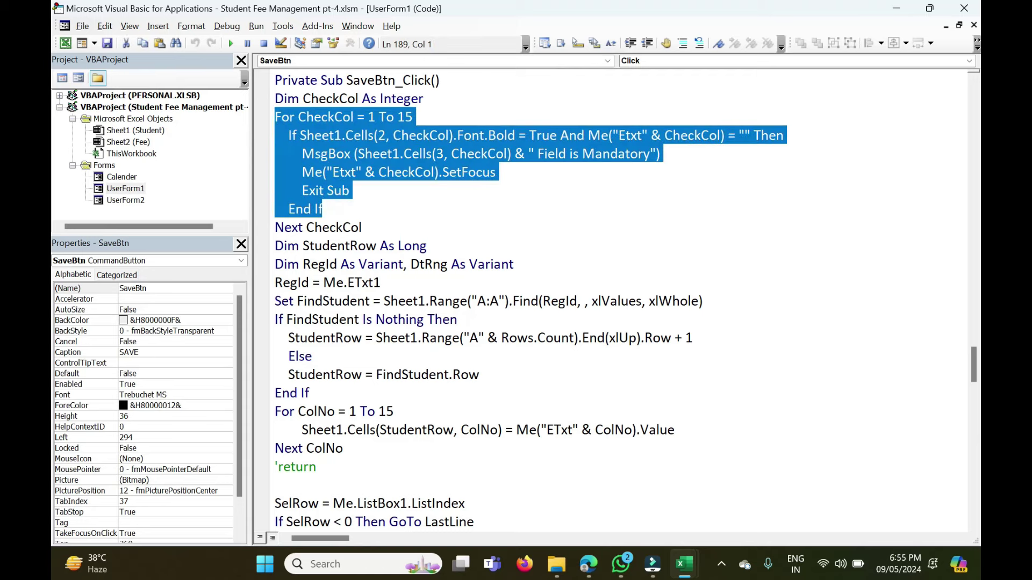
scroll(484, 269, "down", 1)
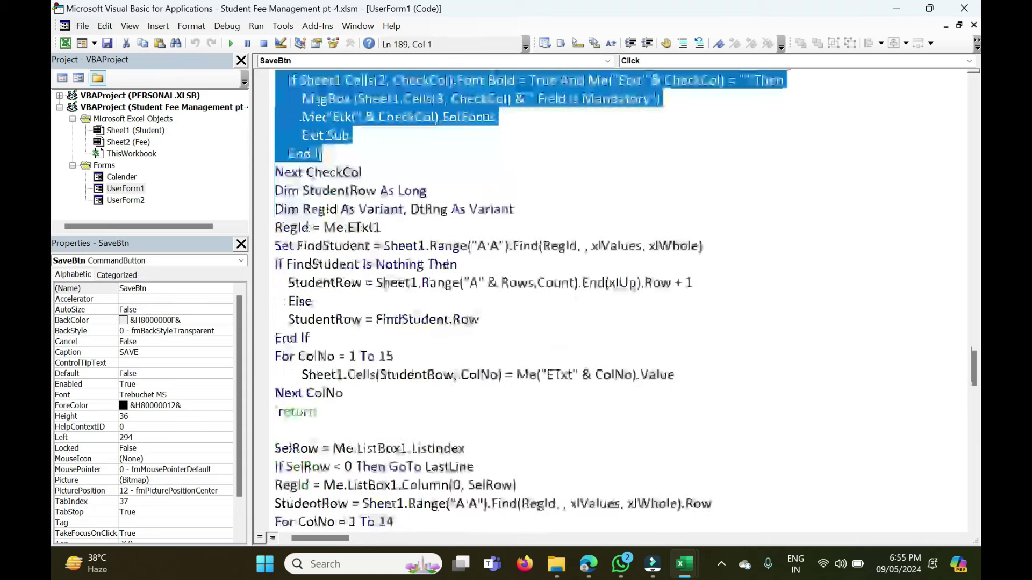
left_click(275, 246)
left_click_drag(276, 245, 309, 337)
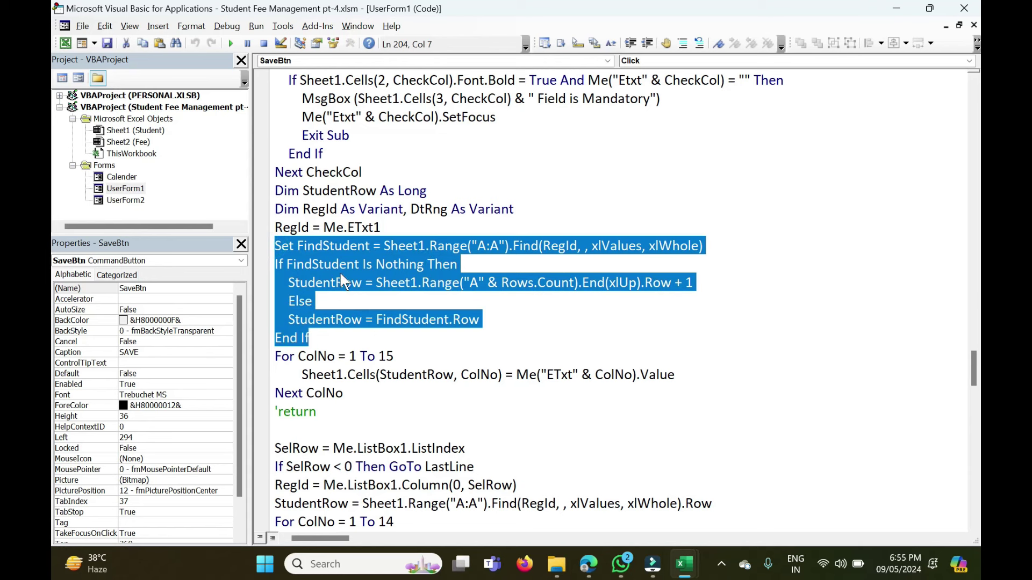
left_click(705, 245)
type(".ro")
key("Tab")
key("BackSpace")
key("BackSpace")
key("BackSpace")
key("BackSpace")
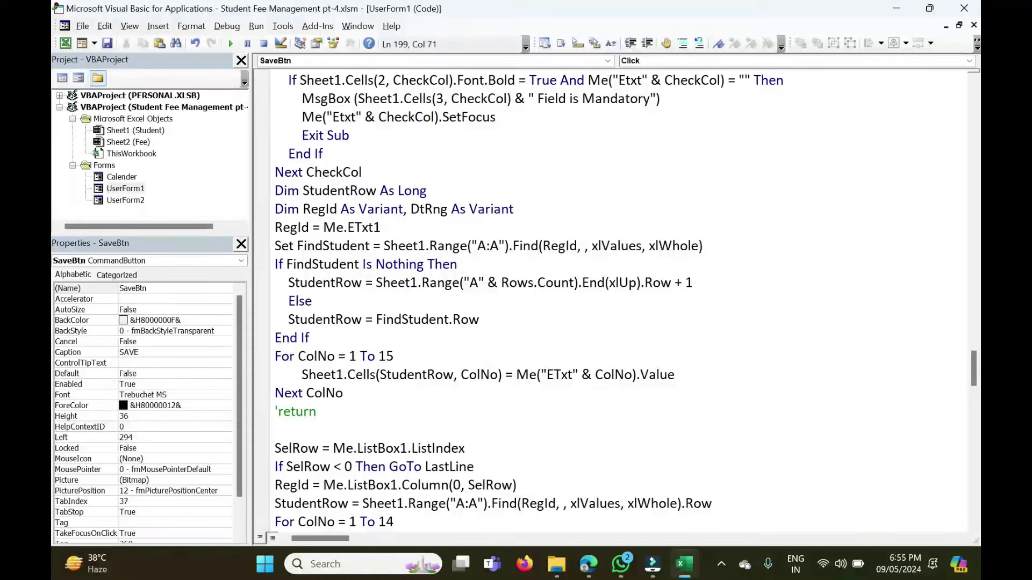
left_click_drag(275, 246, 702, 245)
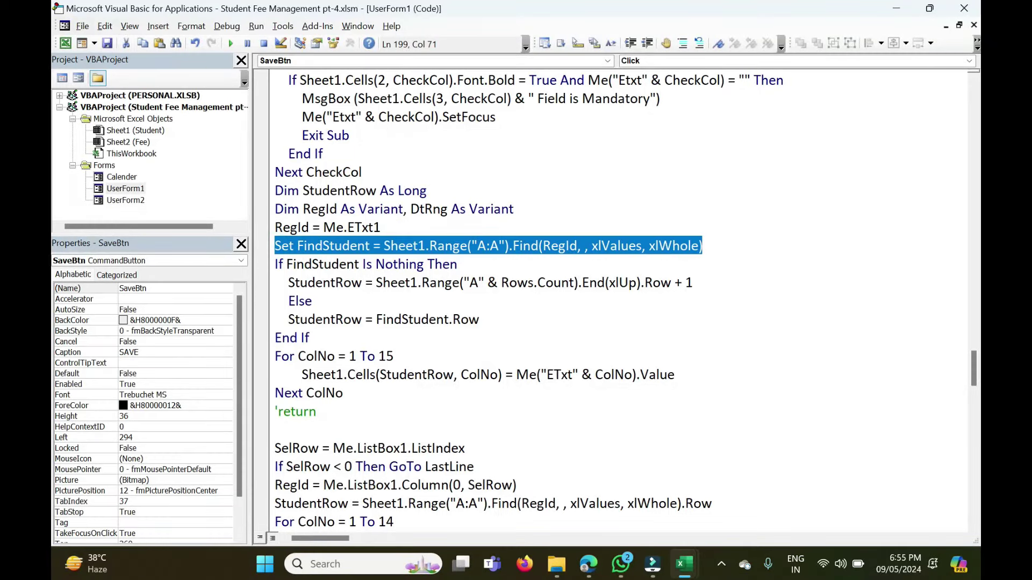
left_click_drag(286, 264, 309, 338)
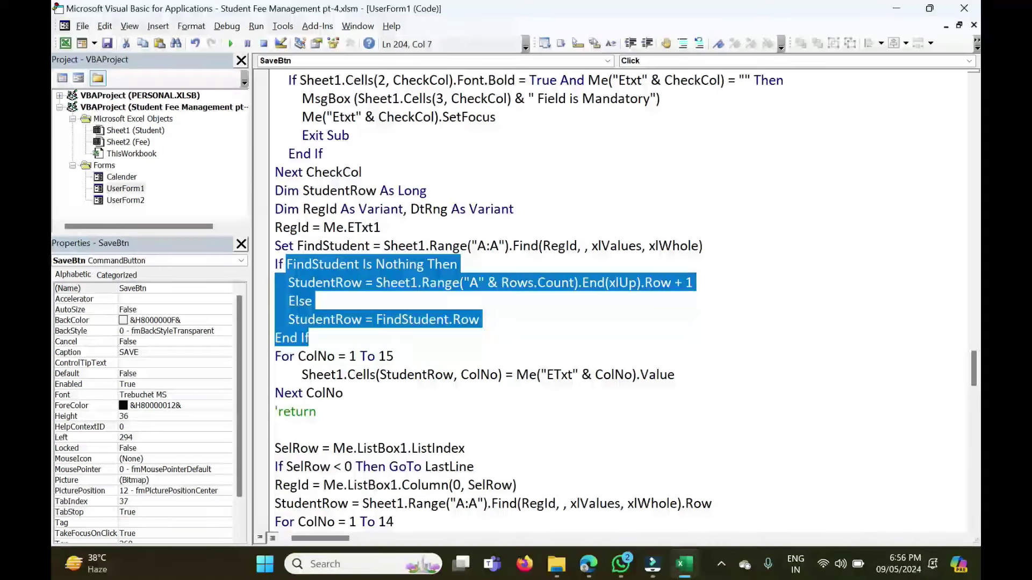
left_click(708, 282)
left_click_drag(480, 320, 275, 319)
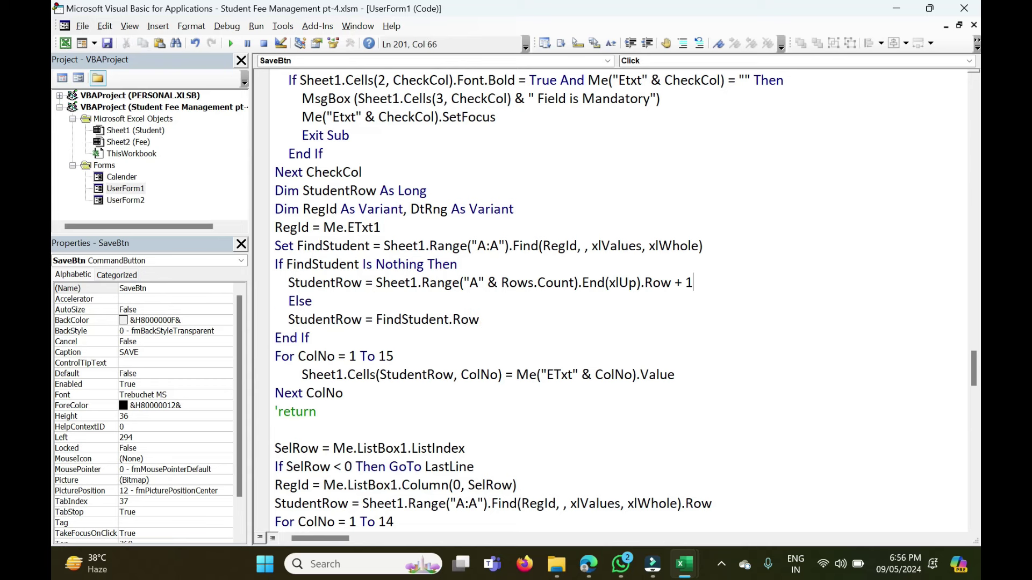
left_click_drag(693, 283, 256, 287)
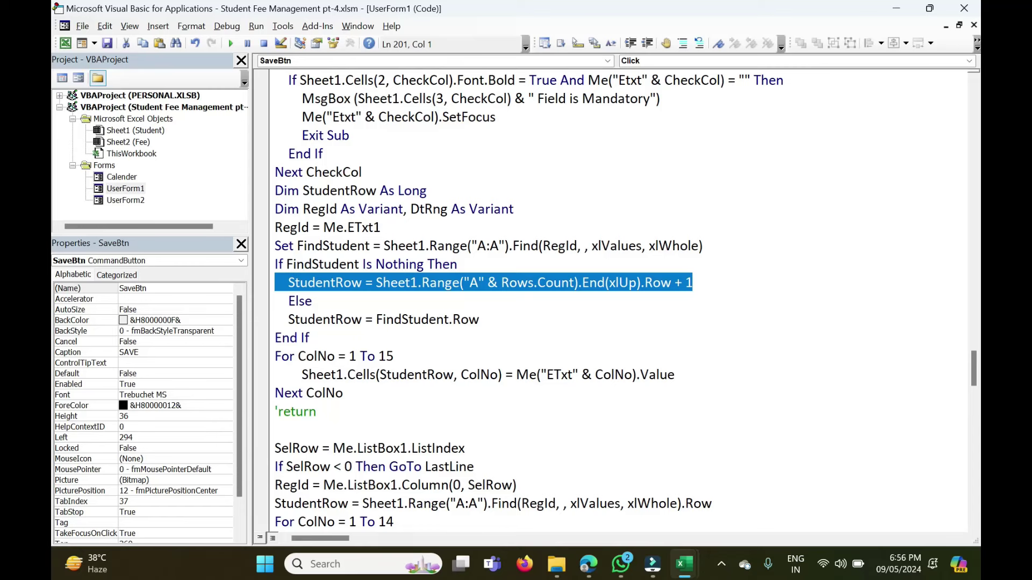
left_click_drag(274, 357, 442, 448)
scroll(443, 448, "down", 5)
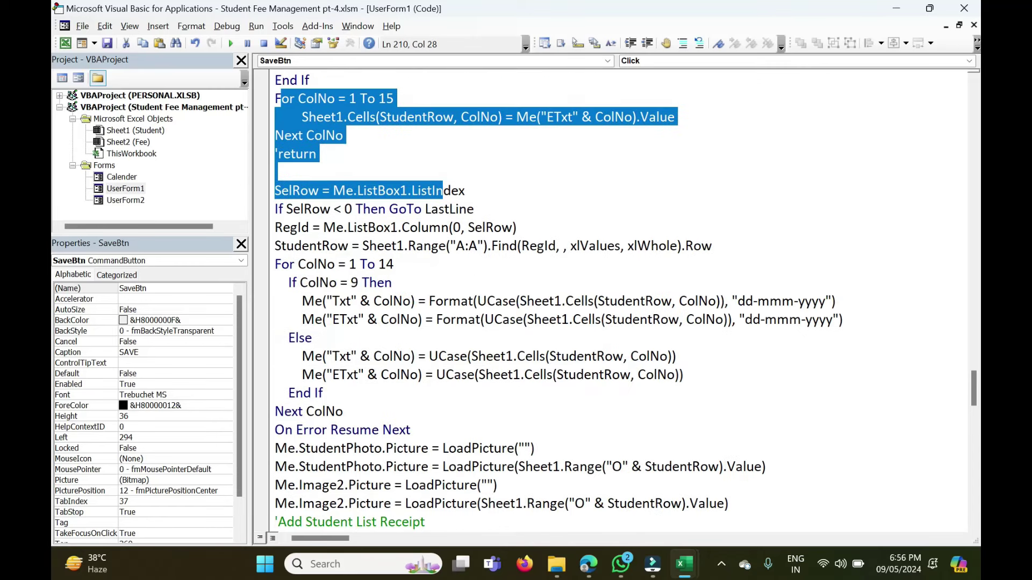
- Scroll through SaveBtn_Click and highlight the four LoadPicture photo-loading lines
scroll(618, 301, "down", 2)
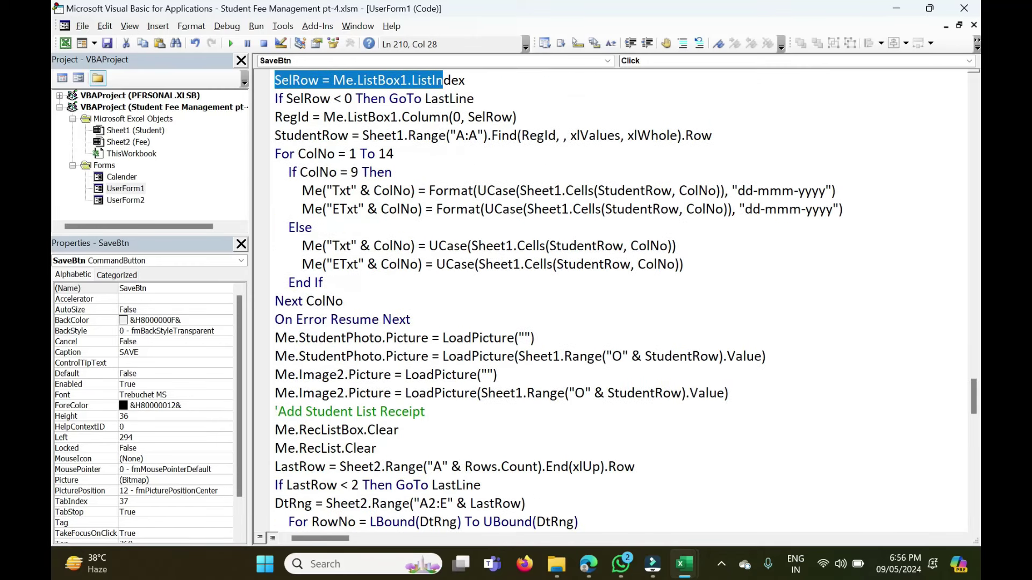
left_click_drag(275, 338, 728, 393)
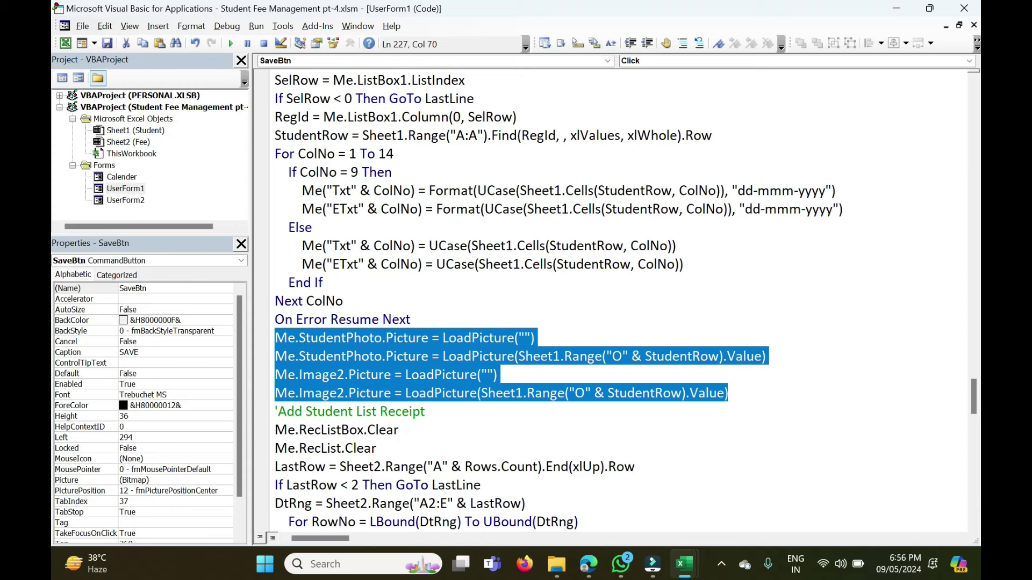
scroll(618, 301, "down", 2)
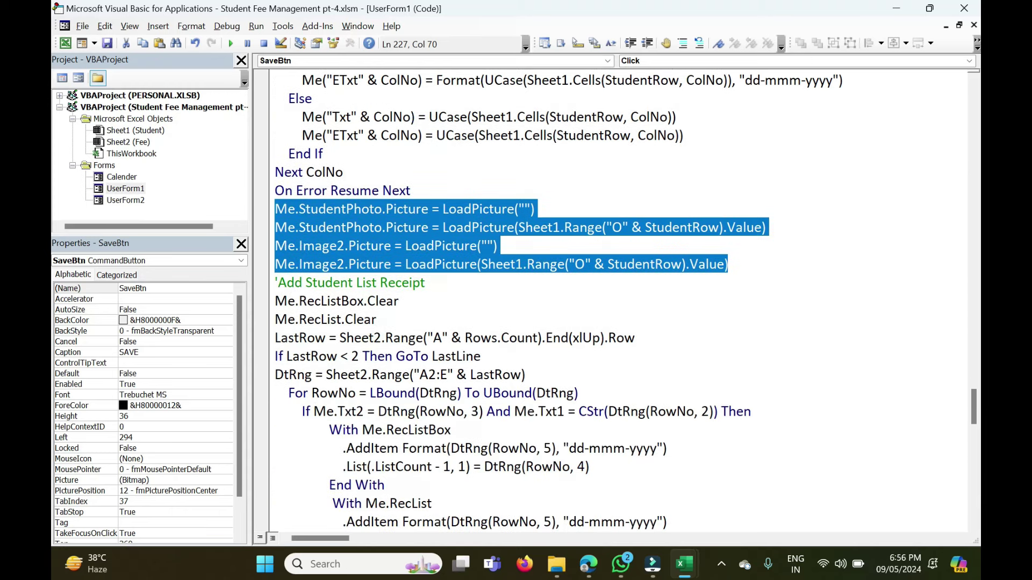
scroll(618, 301, "down", 3)
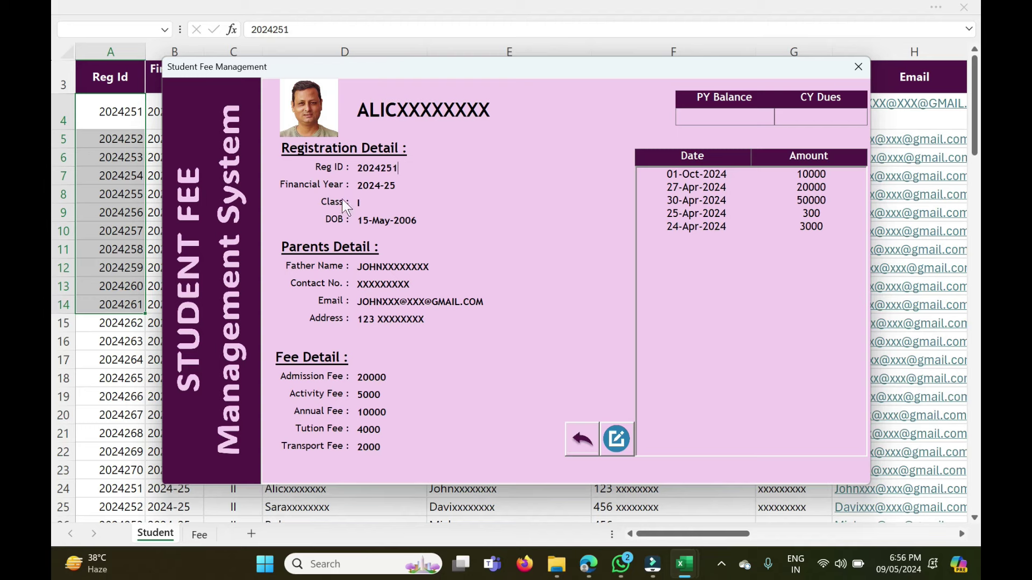
- Reopen the 01-Oct-2024 receipt and append junk text to its narration
key("shift+Left")
key("shift+Left")
key("shift+Left")
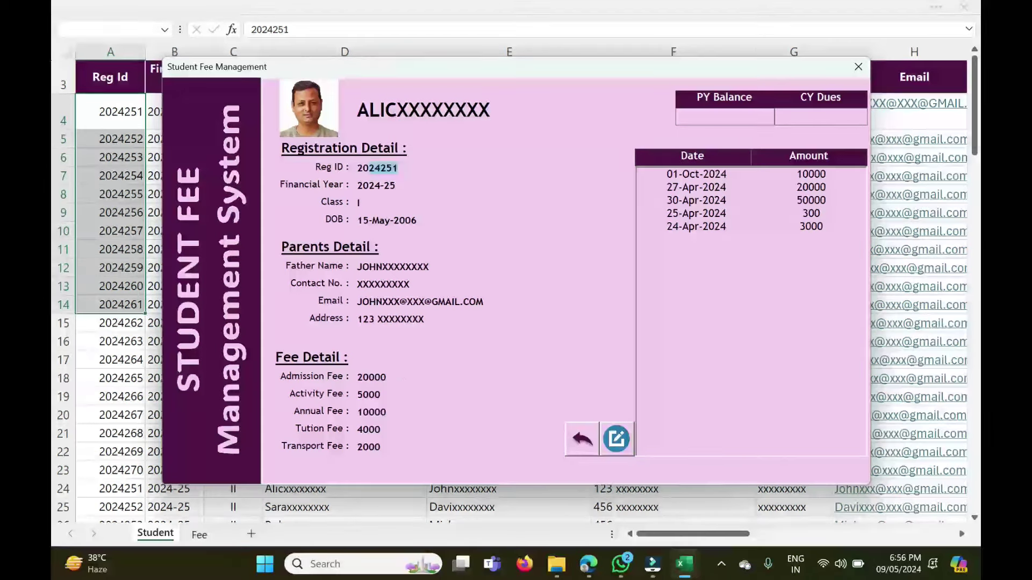
double_click(718, 177)
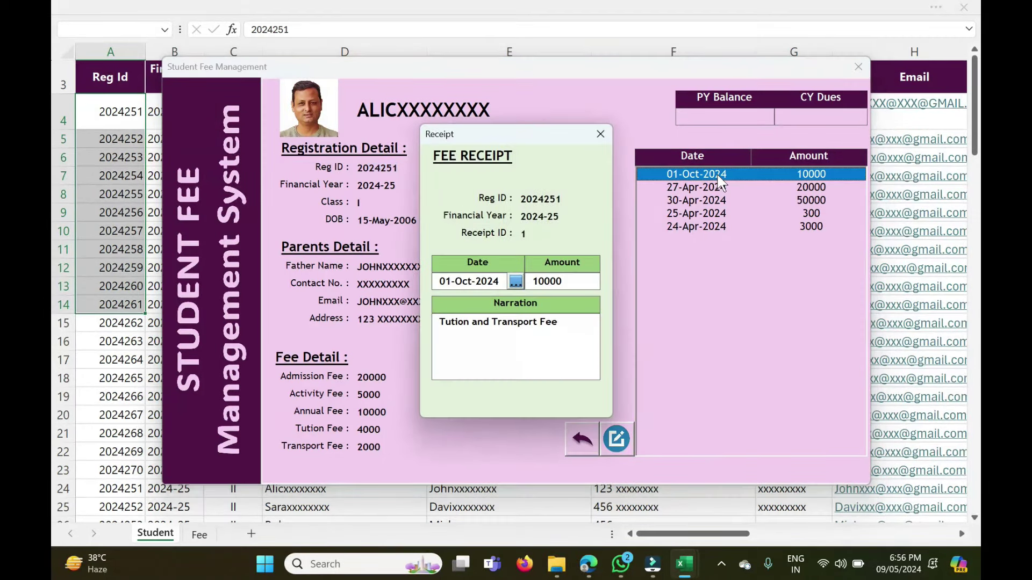
left_click(602, 131)
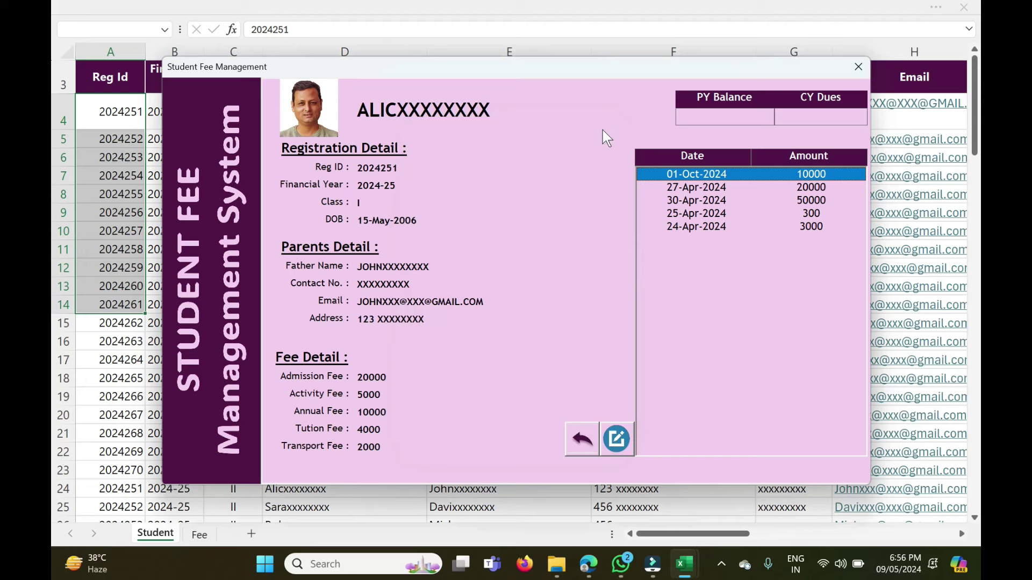
double_click(705, 182)
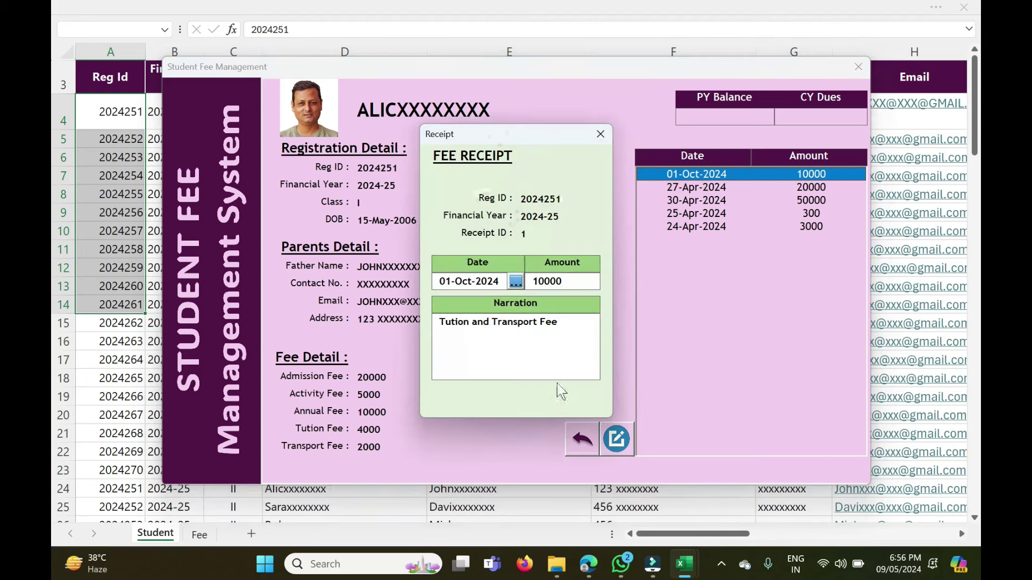
left_click(574, 325)
type("hfk;adsj;kfh;lkfadjslfja")
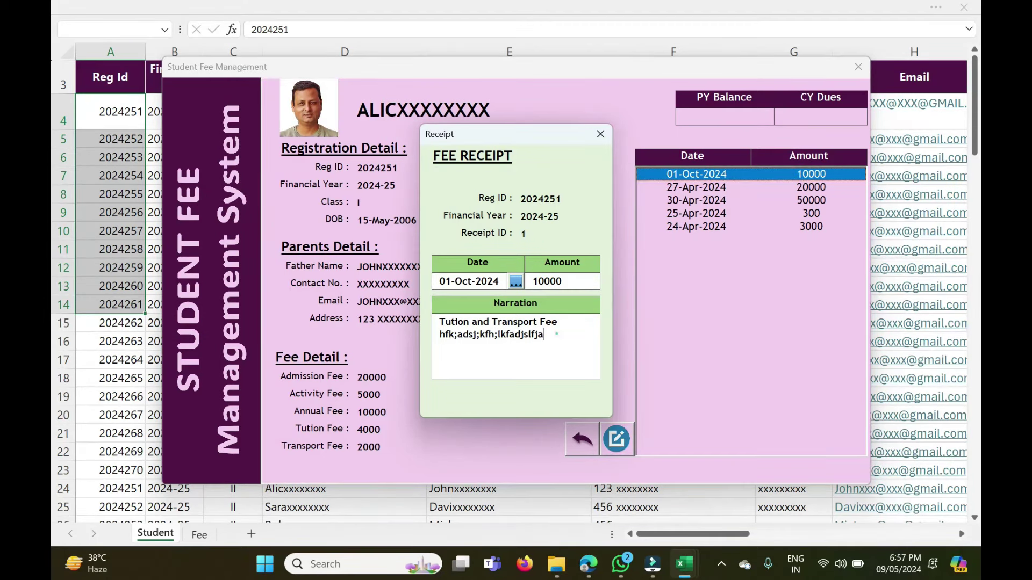
- Close the receipt unsaved, reopen it to confirm the narration is unchanged, then enable editing
key("shift+Home")
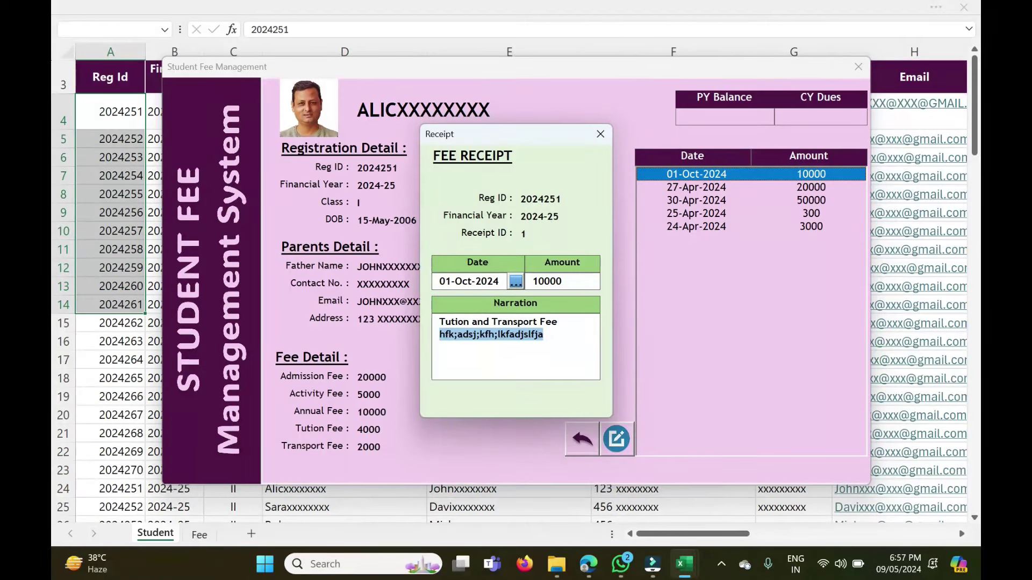
left_click(600, 134)
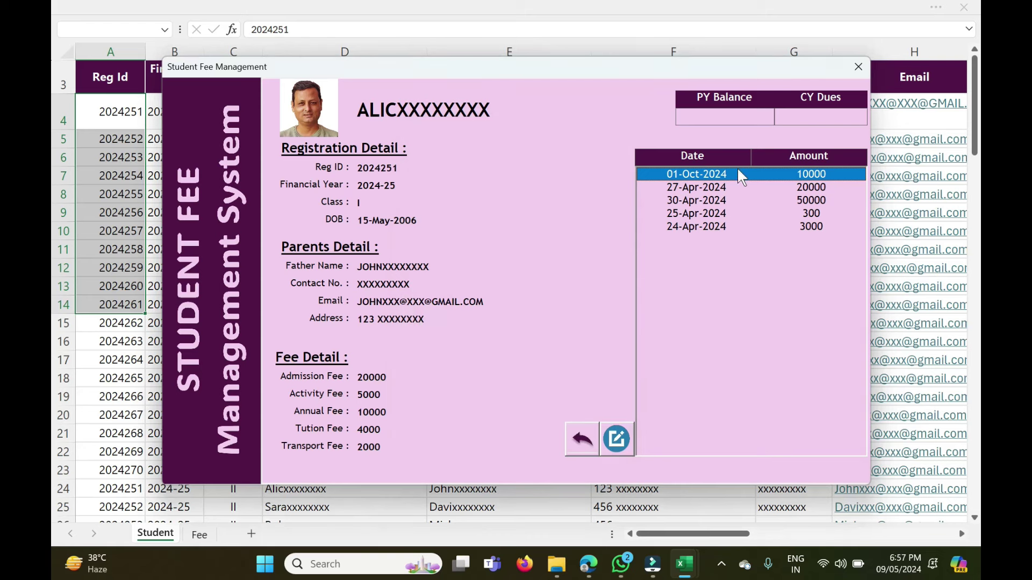
double_click(737, 173)
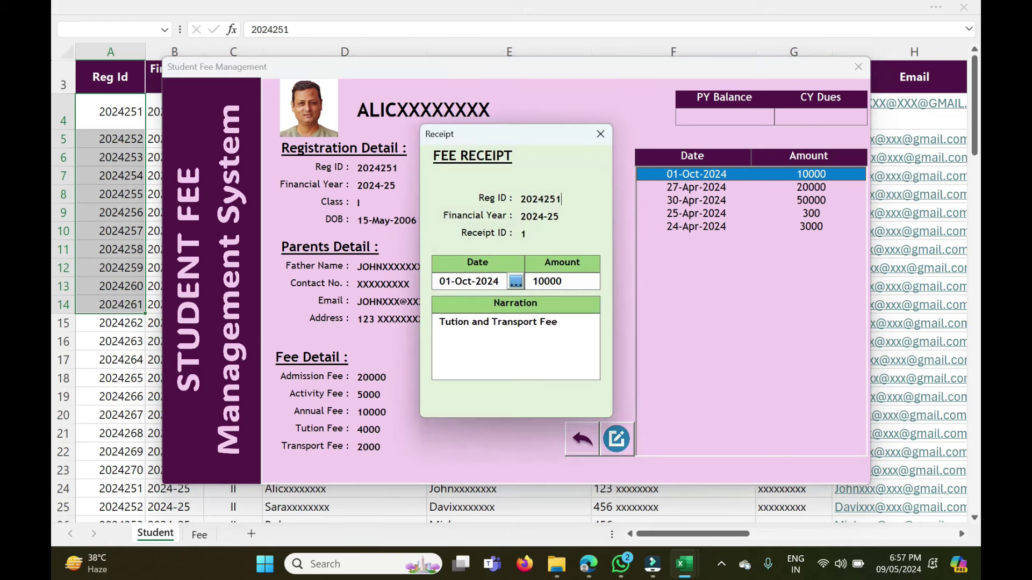
key("Escape")
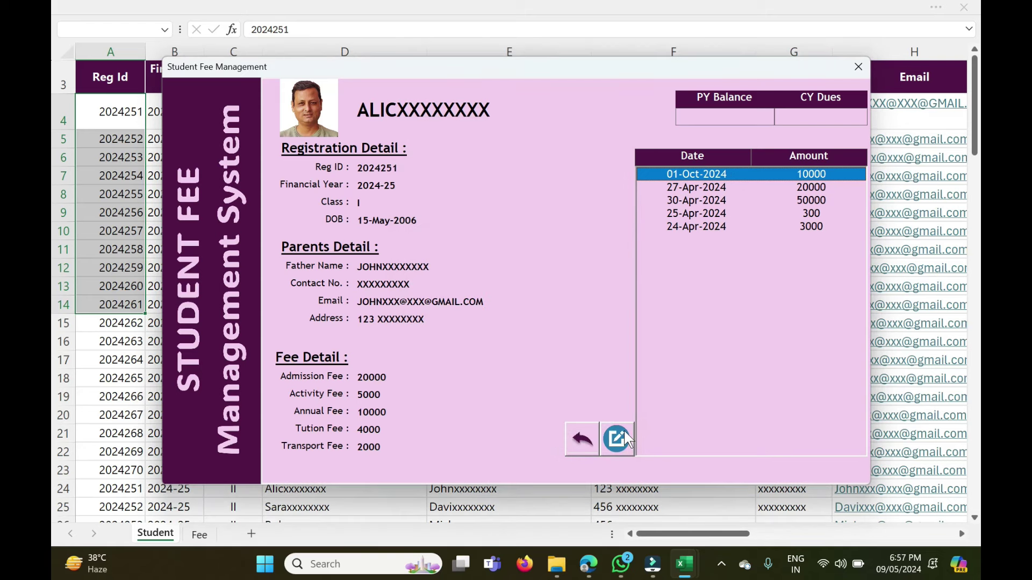
left_click(624, 430)
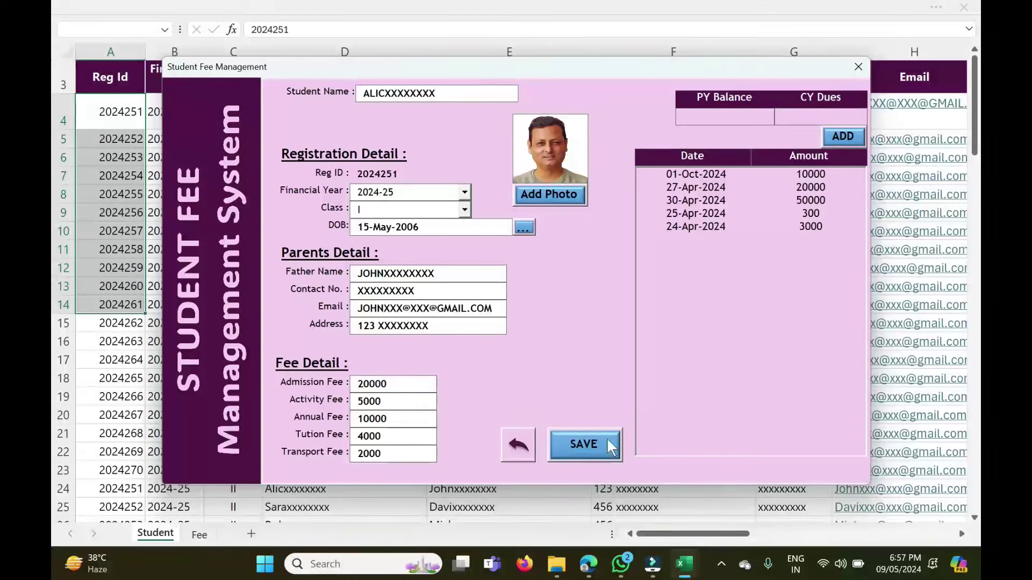
left_click(517, 445)
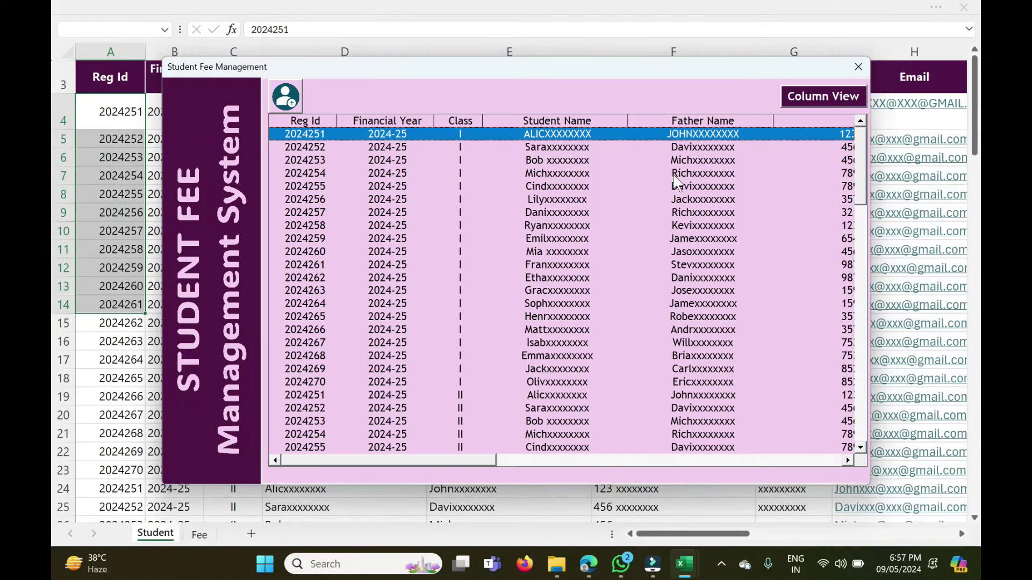
double_click(388, 134)
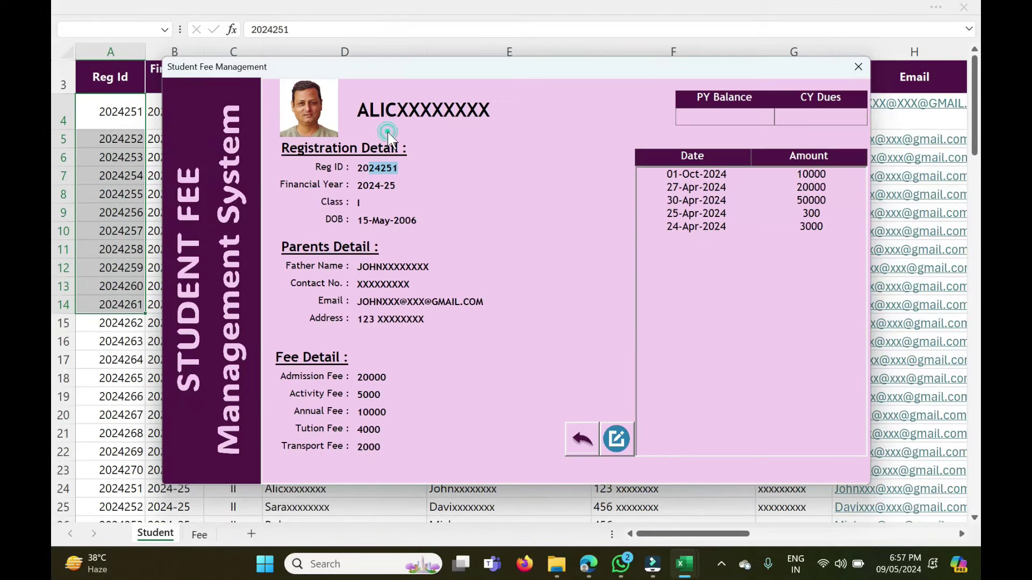
double_click(719, 175)
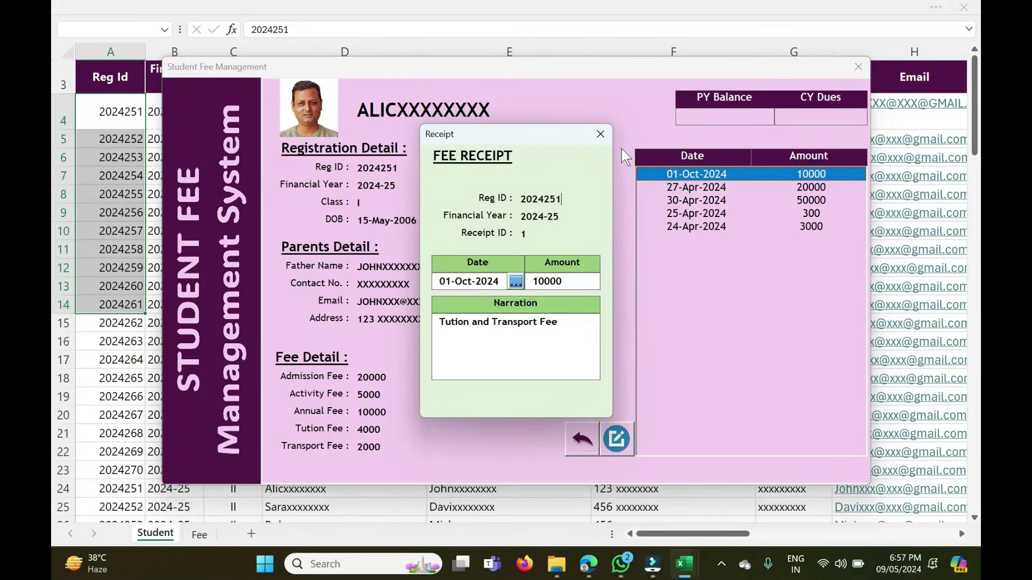
left_click(600, 134)
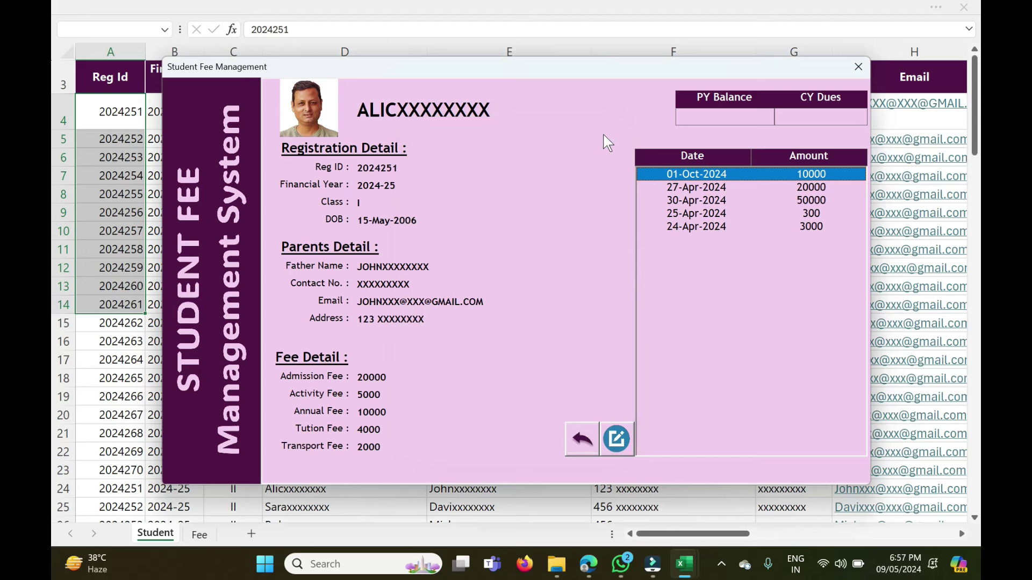
- In edit mode, inspect the 01-Oct-2024 receipt's narration, then close the running form
left_click(616, 438)
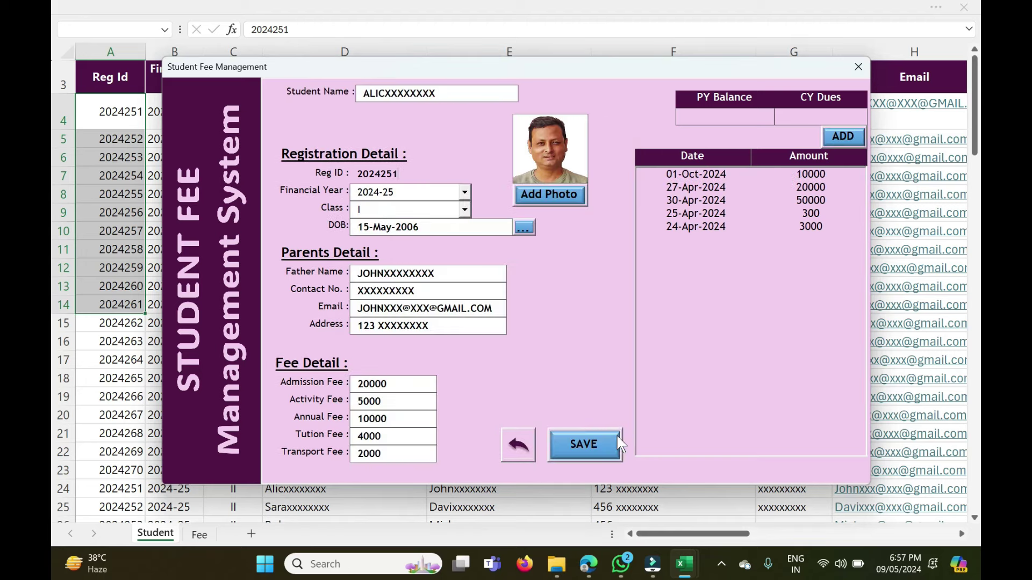
double_click(712, 181)
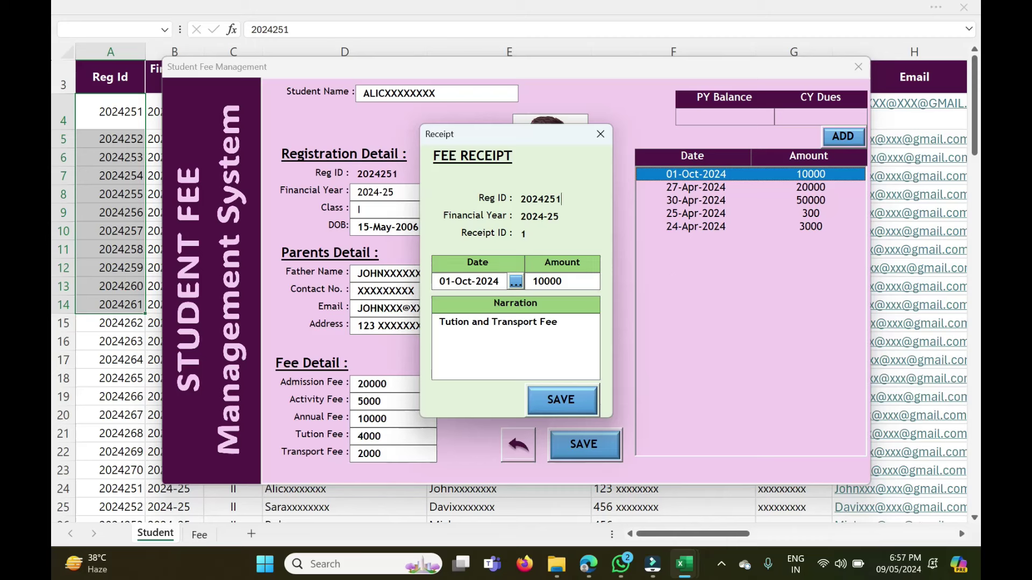
left_click(431, 328)
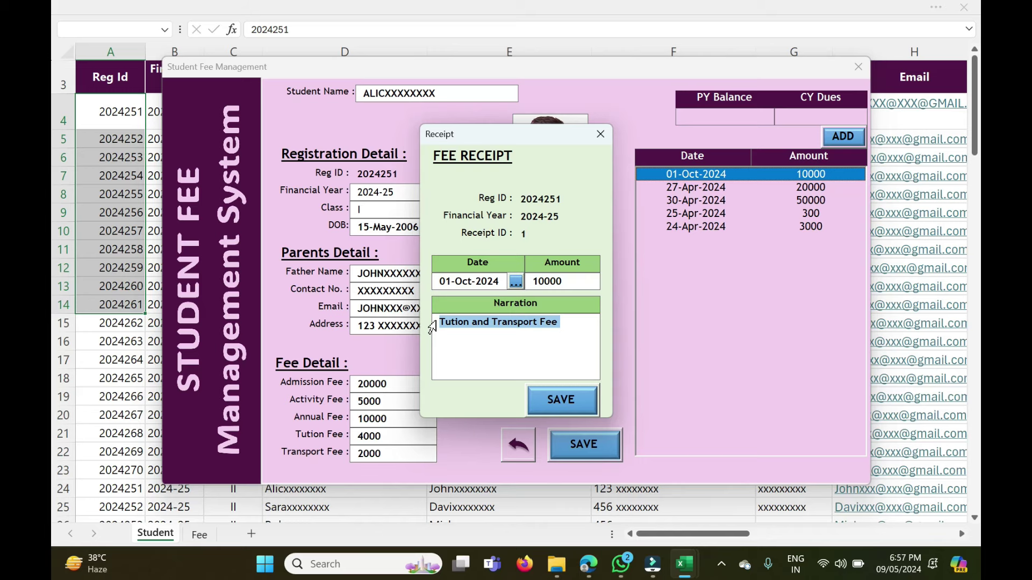
left_click(600, 135)
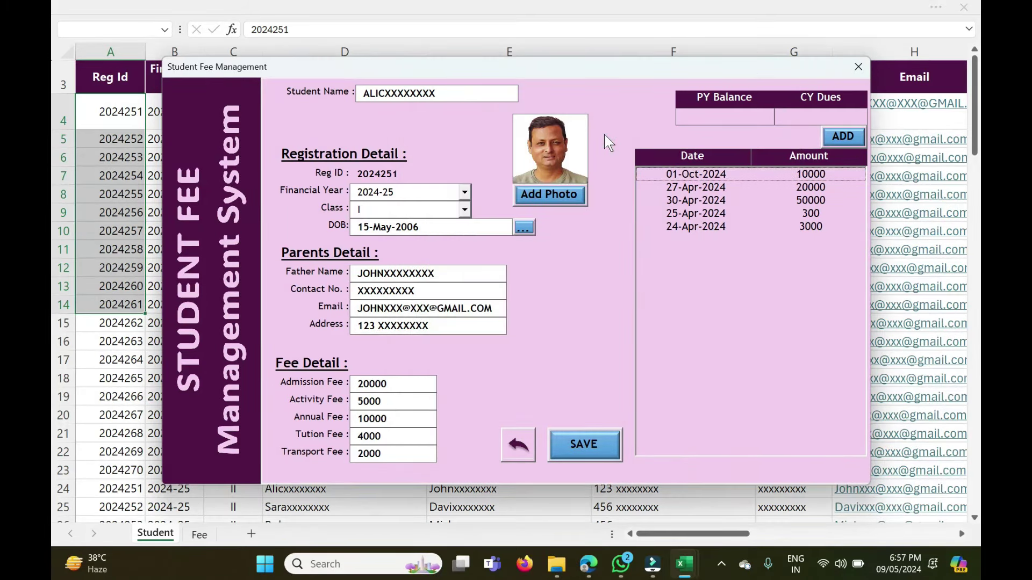
left_click(858, 66)
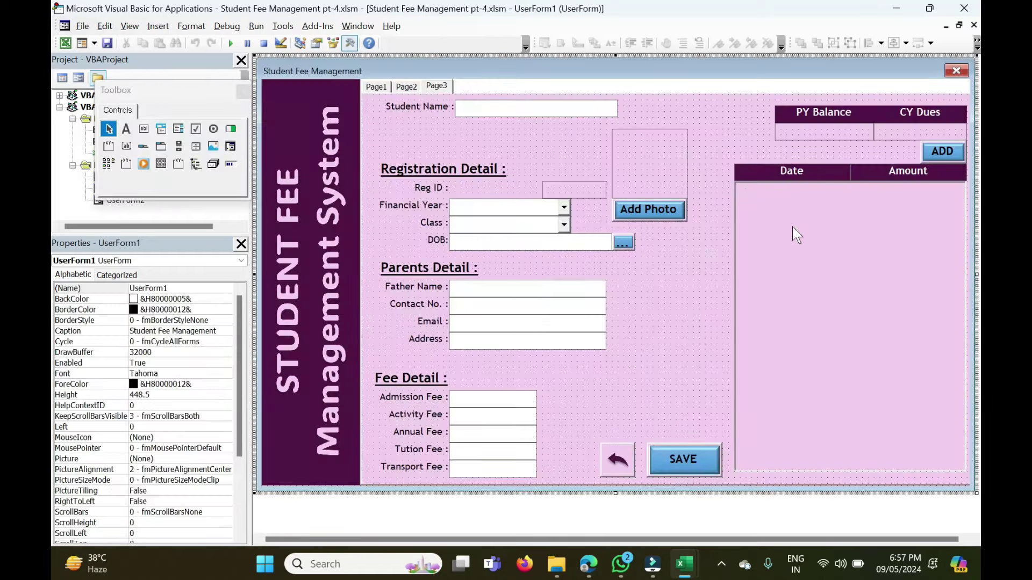
- Review the RecList_DblClick code that fills the list's columns, including narration into column 3
double_click(887, 216)
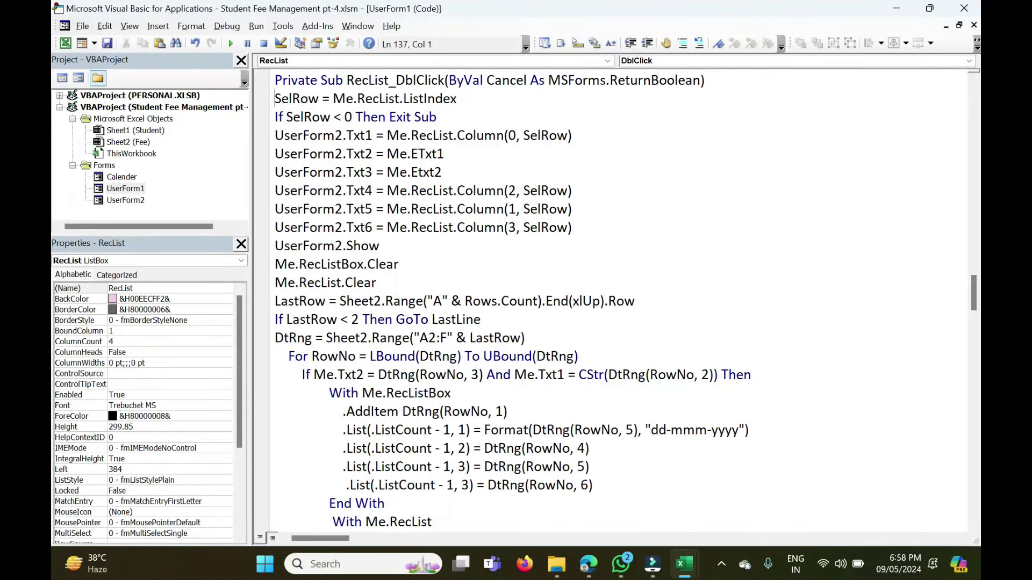
scroll(618, 301, "down", 1)
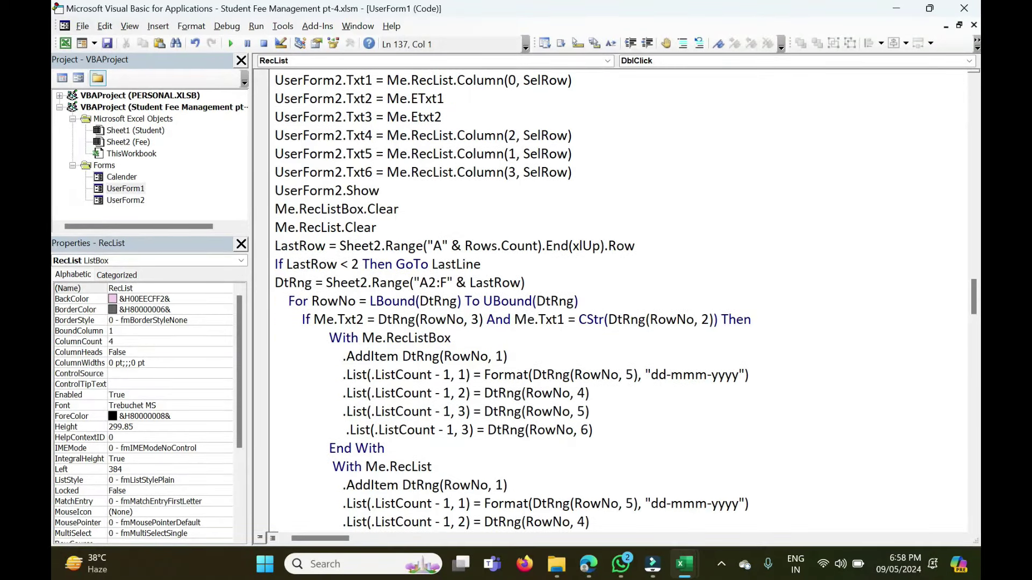
scroll(537, 301, "down", 3)
left_click_drag(589, 246, 480, 248)
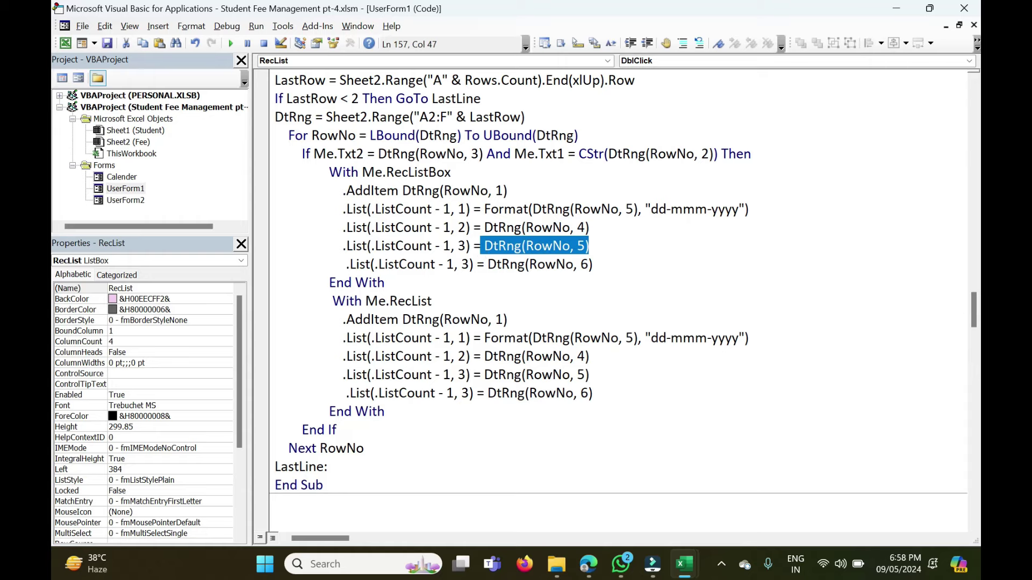
left_click_drag(592, 263, 339, 266)
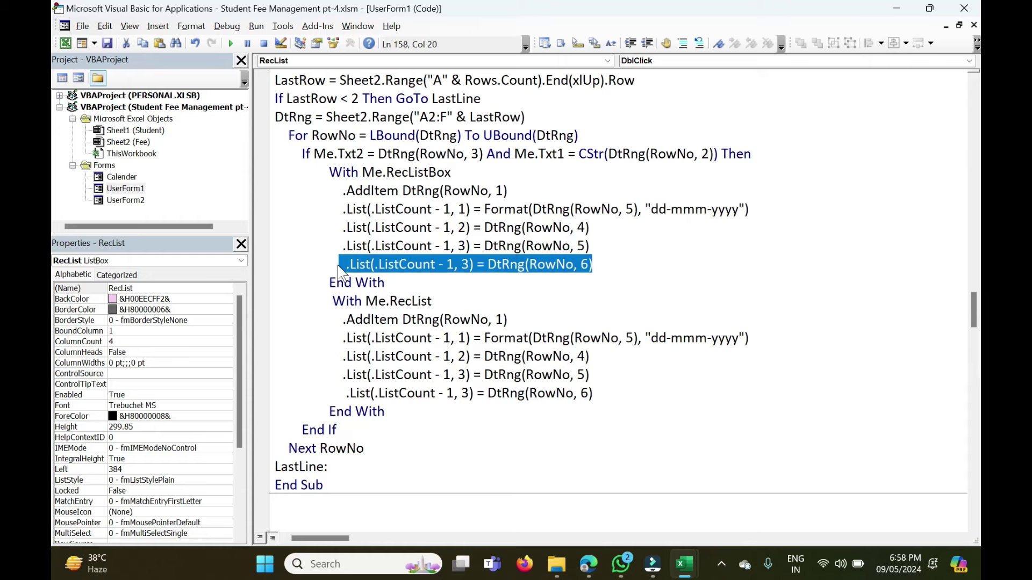
- Check the Narration entries on the Fee sheet, then reopen the Student Fee Management form design
key("alt+F11")
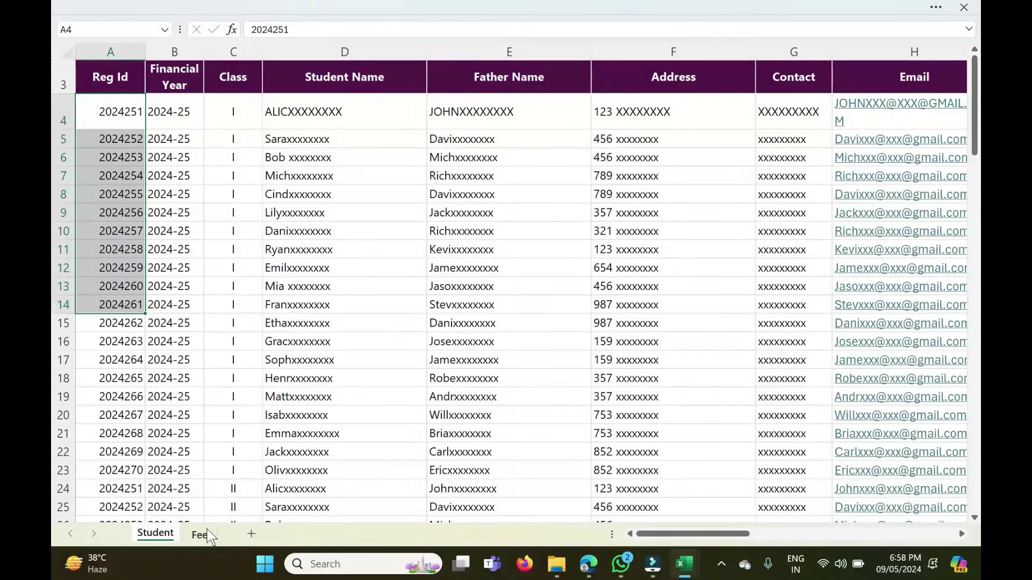
left_click(201, 533)
left_click(462, 85)
key("Return")
key("Down")
key("Down")
key("Down")
key("Up")
key("Up")
key("Up")
key("Up")
key("alt+F11")
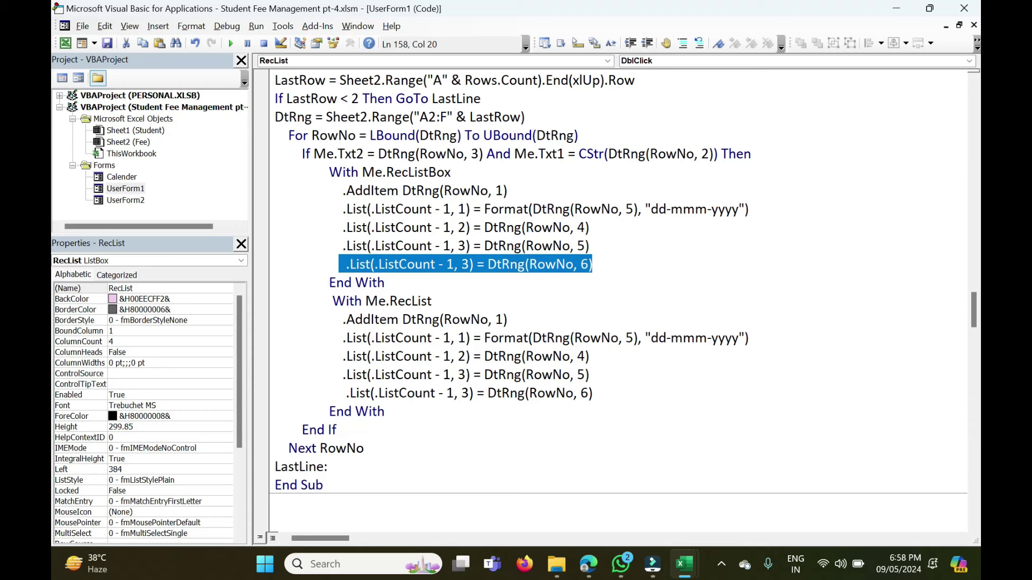
double_click(134, 191)
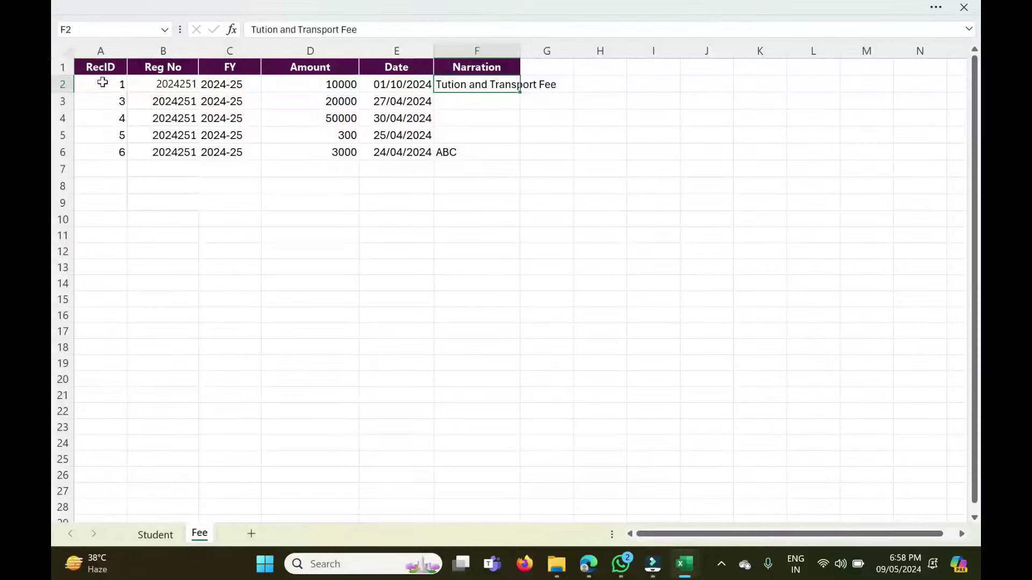
- Inspect the first fee record and the RecID, Amount, Date and Narration headers on the Fee sheet
left_click(103, 82)
left_click(317, 83)
left_click(427, 83)
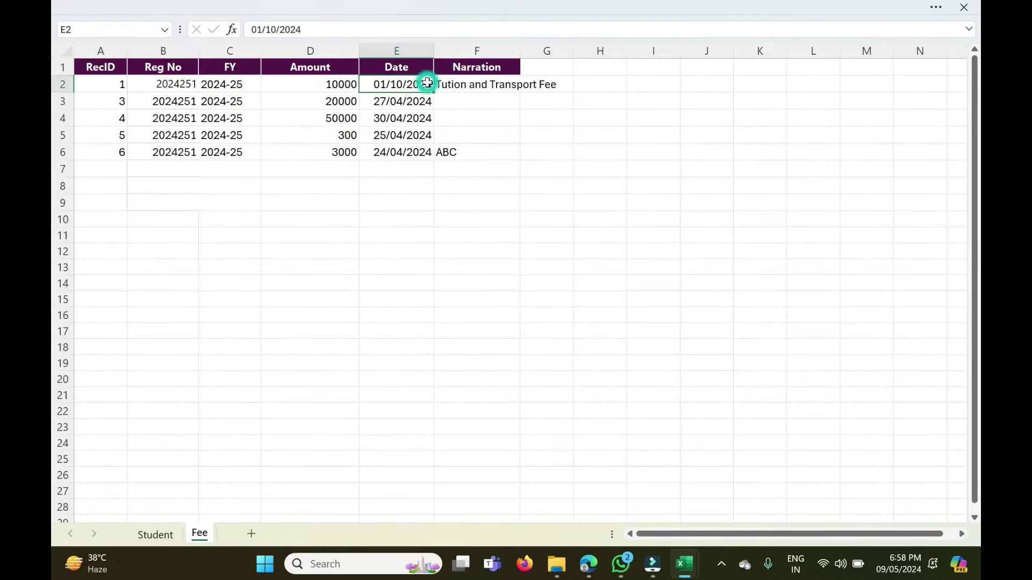
left_click(480, 84)
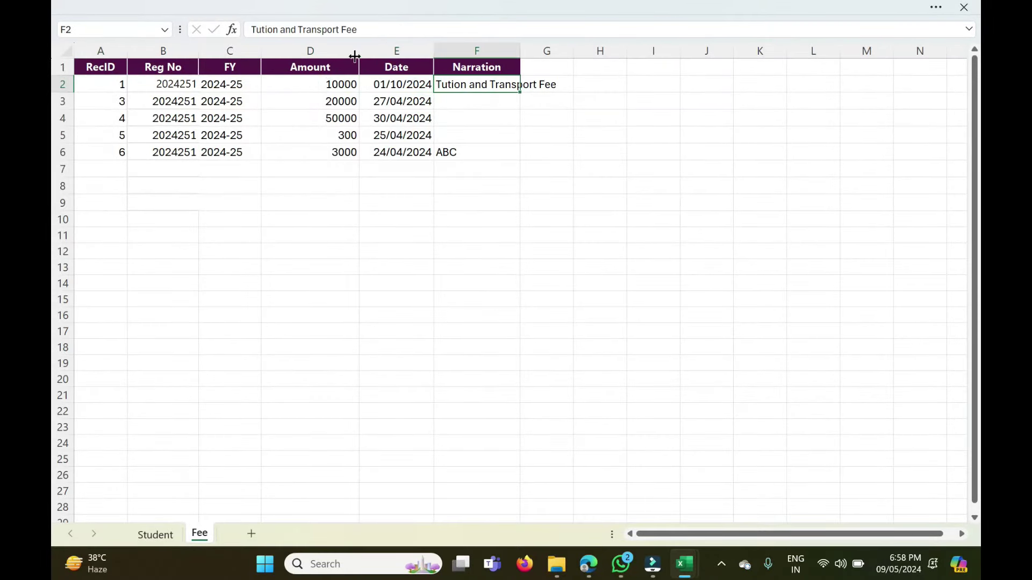
left_click_drag(322, 67, 395, 67)
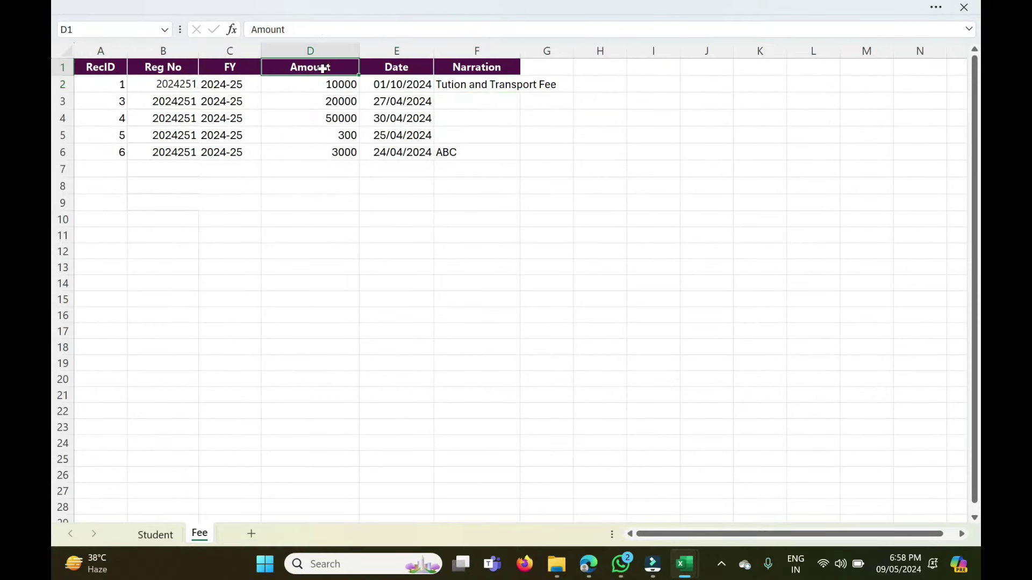
left_click(113, 68)
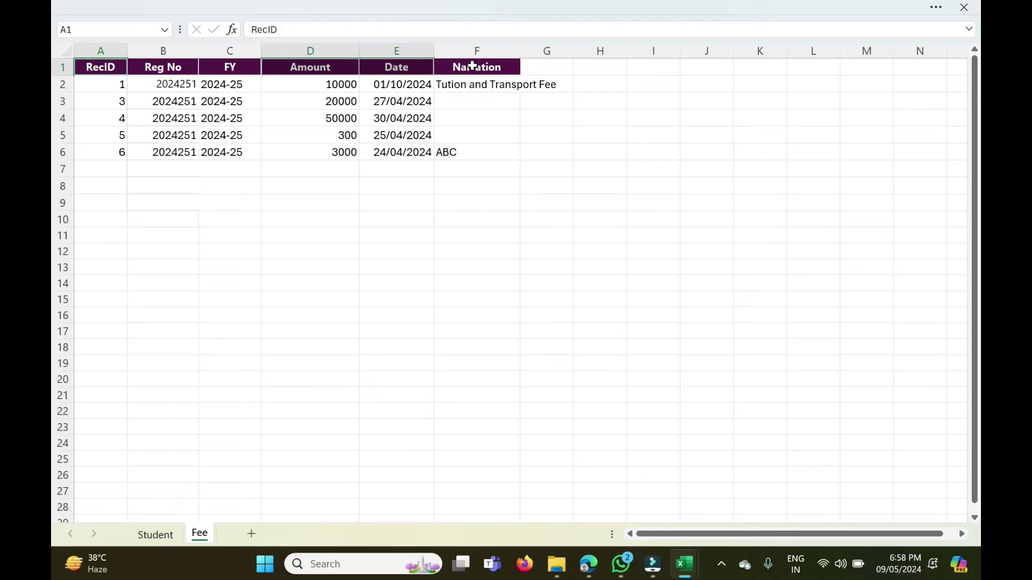
left_click(461, 69)
- In RecList_DblClick, insert blank lines just before UserForm2.Show
key("alt+F11")
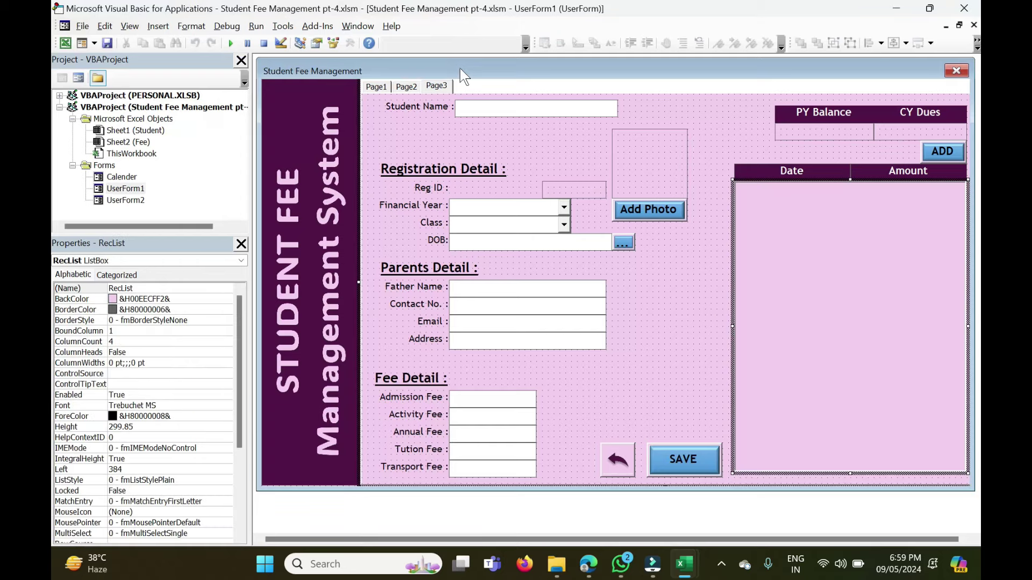
double_click(862, 256)
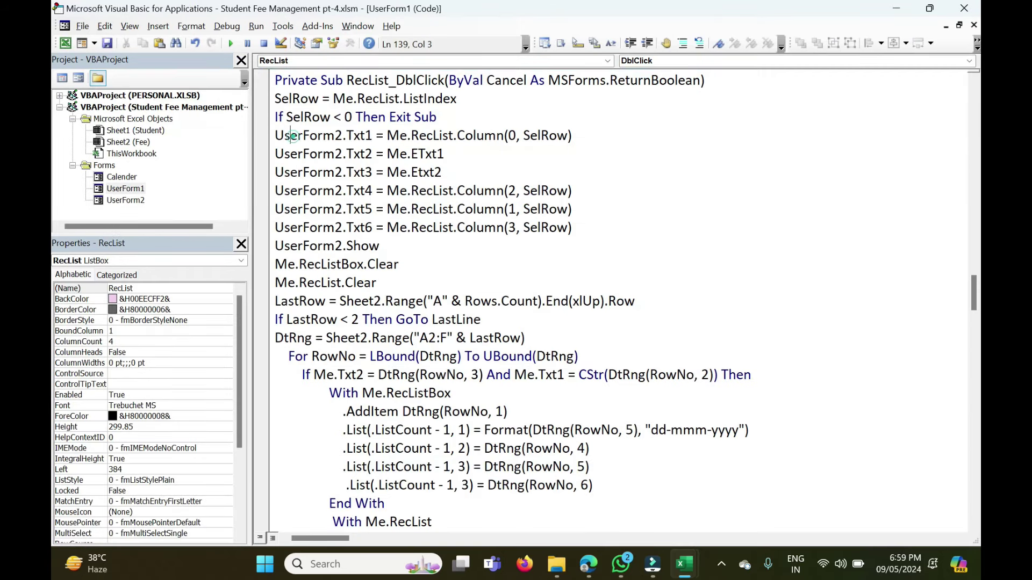
left_click_drag(290, 135, 571, 228)
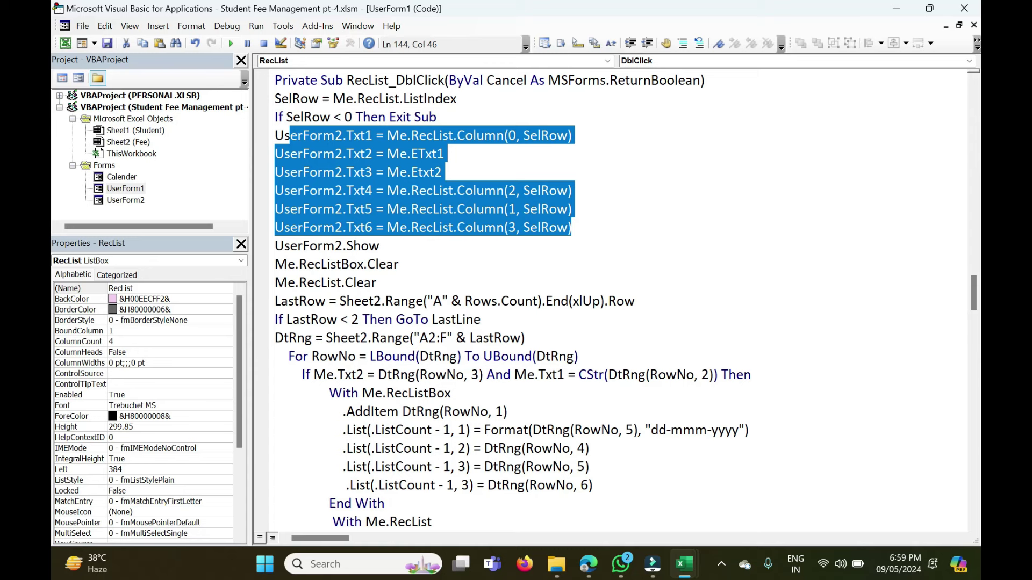
left_click(275, 245)
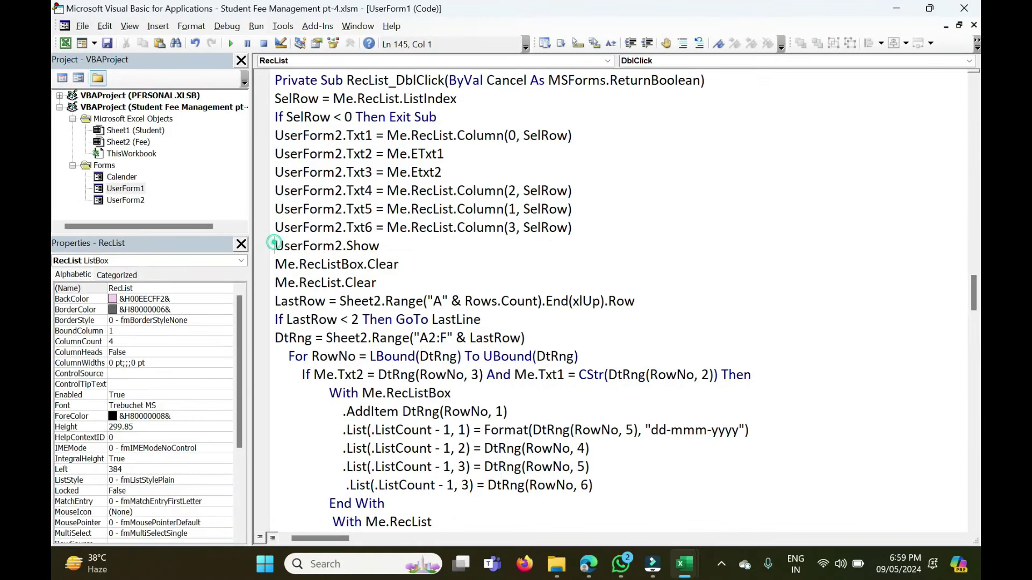
key("Return")
key("Return")
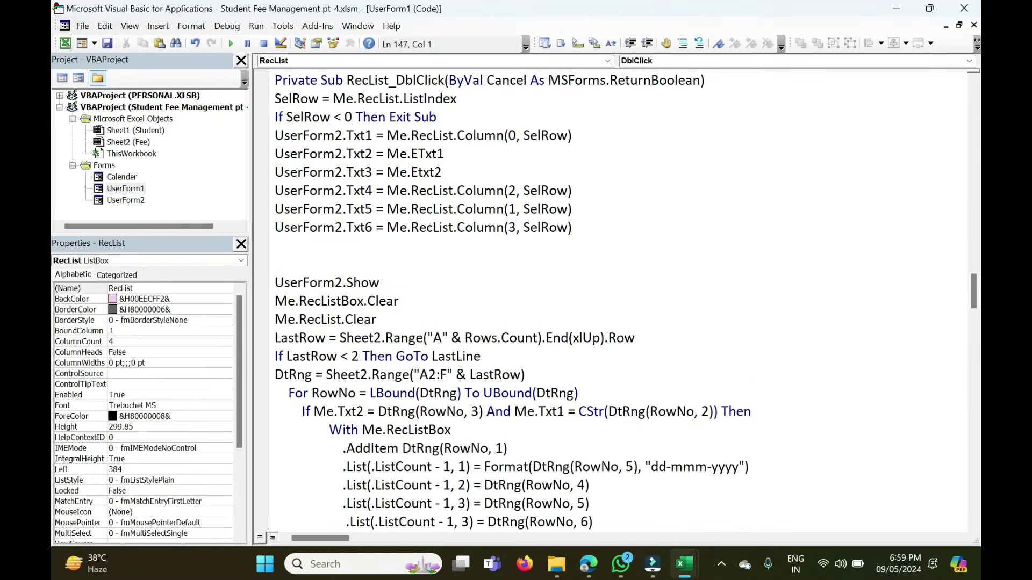
scroll(618, 301, "down", 2)
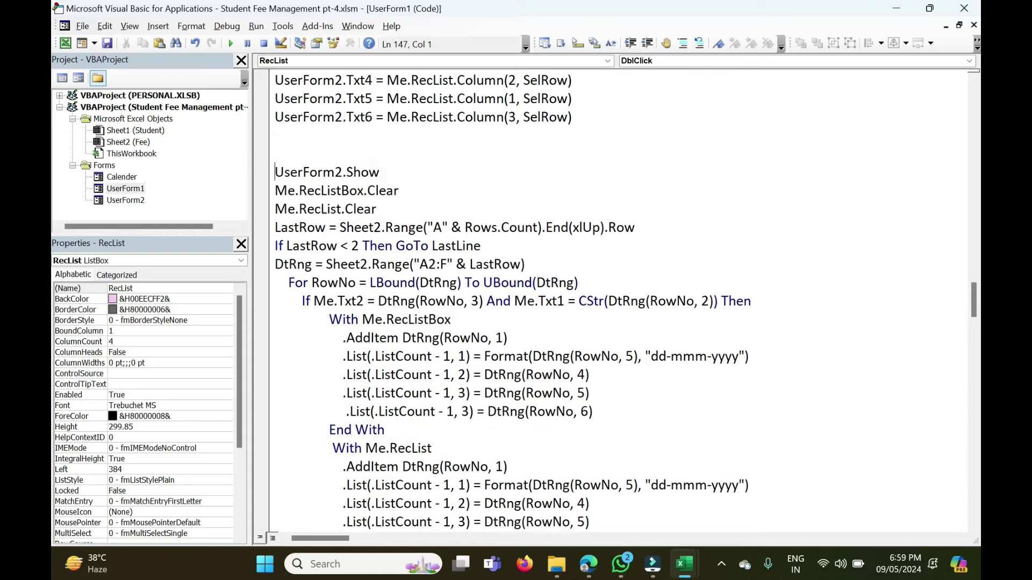
scroll(618, 301, "down", 1)
- Run the form, switch the record to edit mode, pick Desktop Efir.jpg as the photo, and close it
left_click(336, 522, "shift")
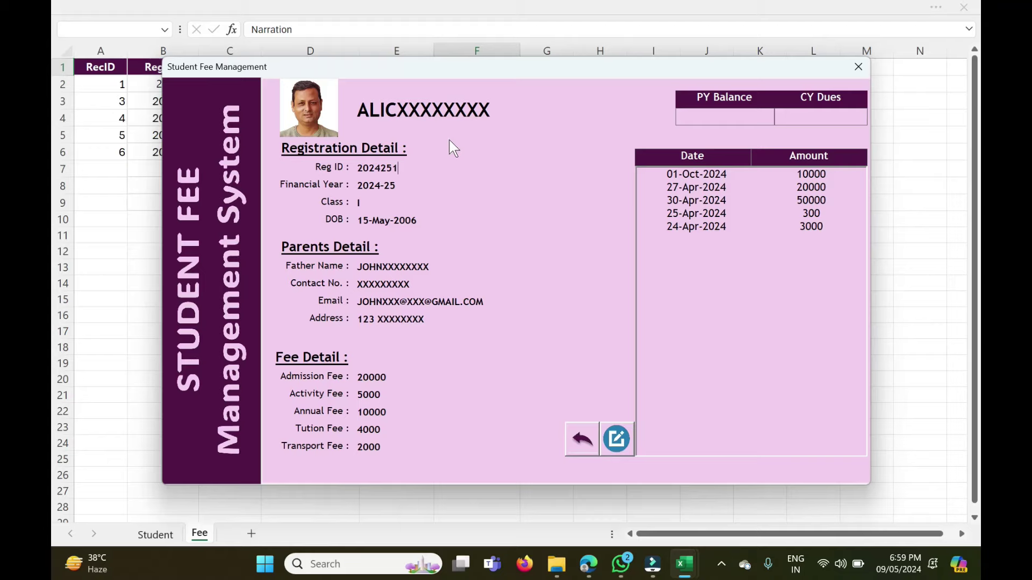
left_click(623, 442)
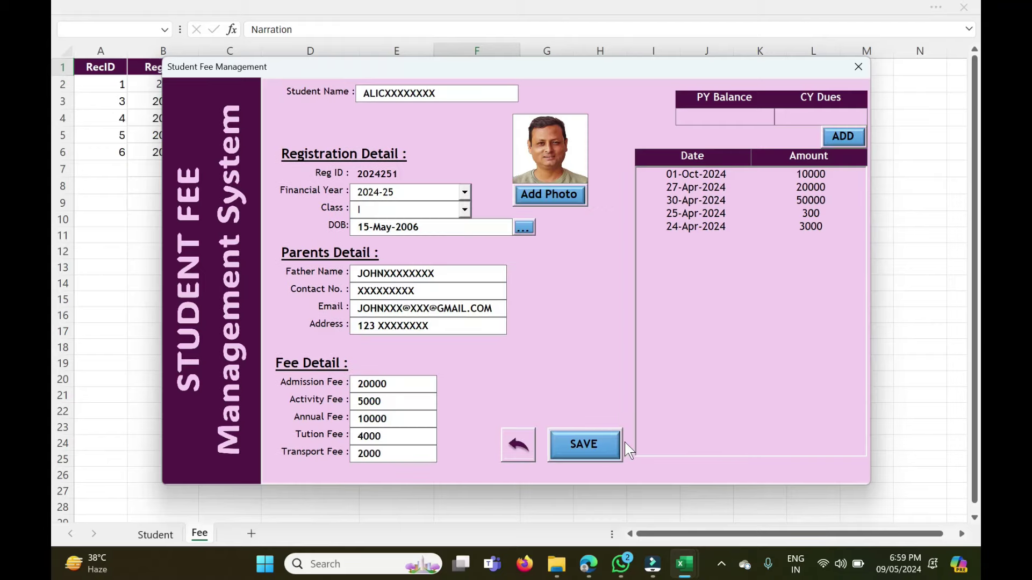
left_click(557, 196)
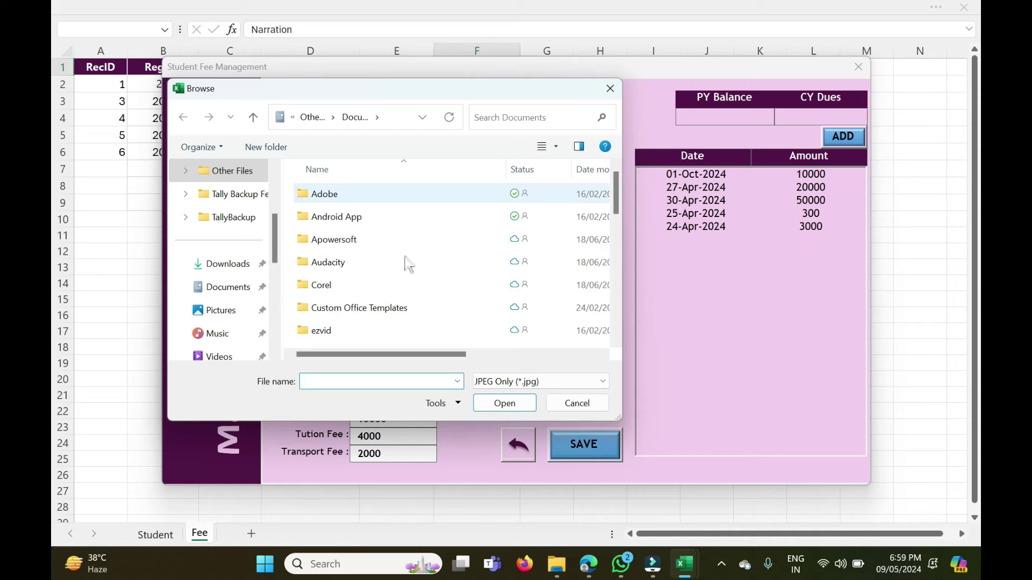
scroll(237, 268, "up", 2)
left_click(228, 245)
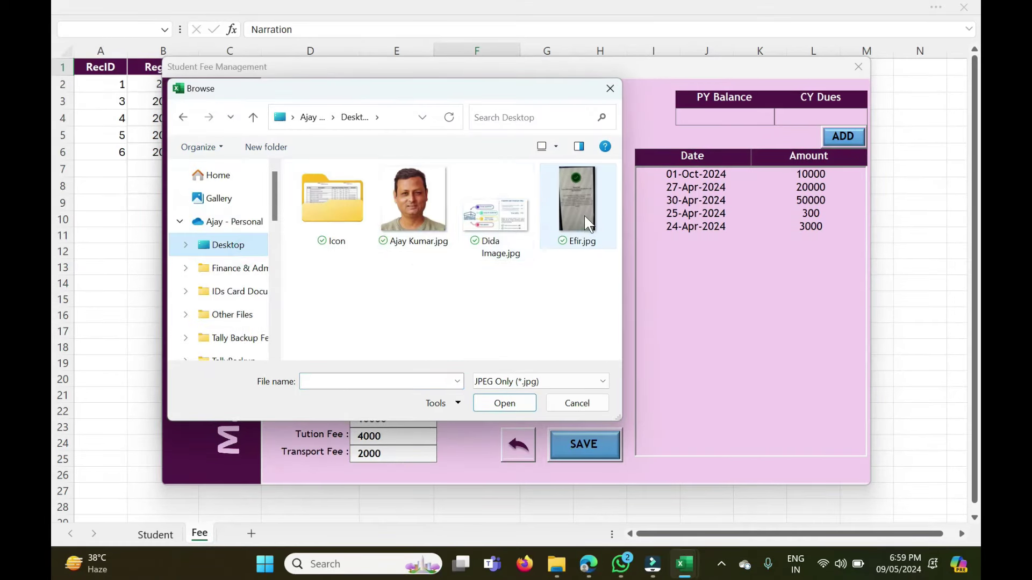
double_click(585, 215)
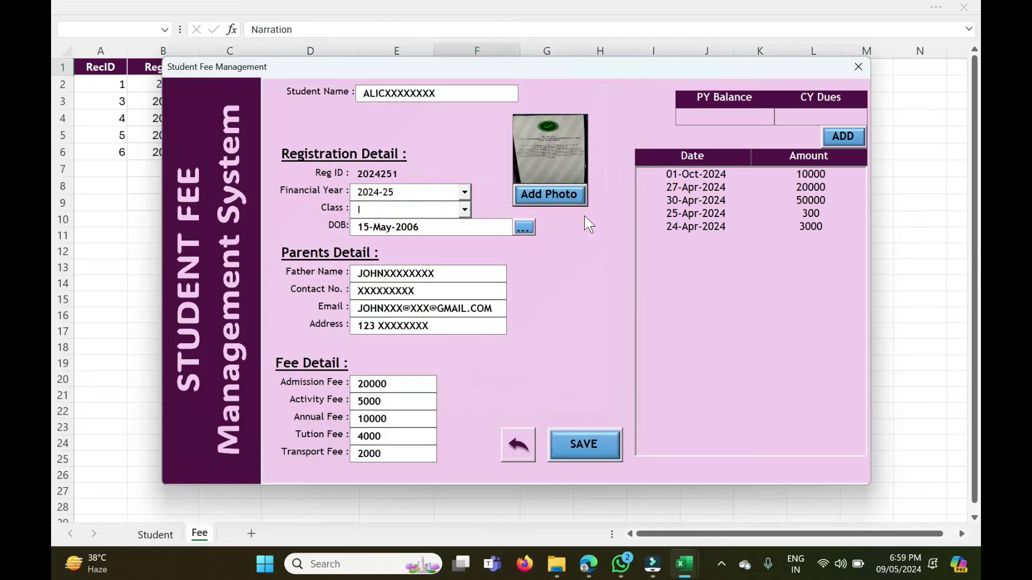
left_click(859, 67)
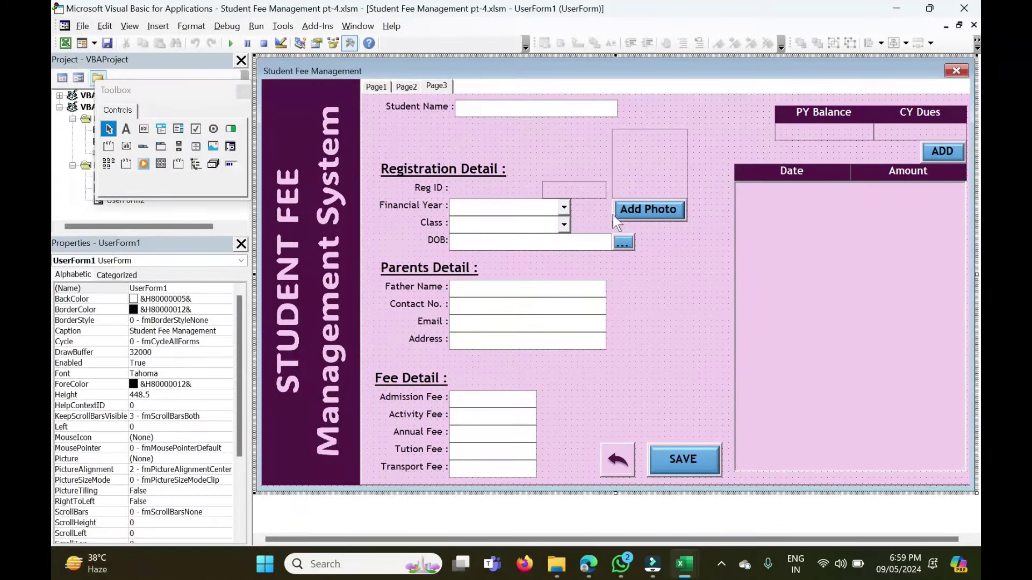
- Select ETxt15, then check the picture path stored in cell O4 of the Student sheet
left_click(591, 193)
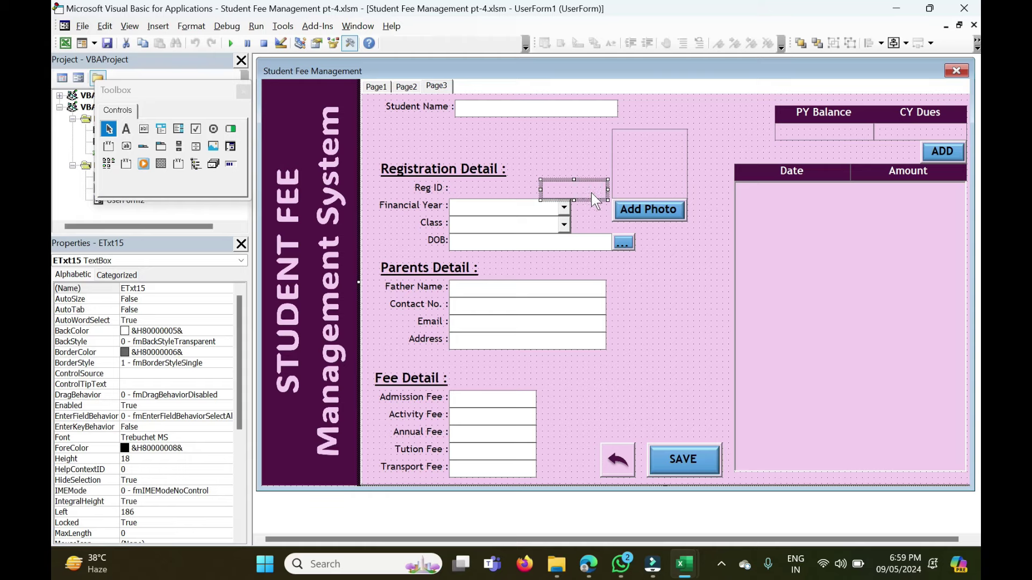
key("alt+F11")
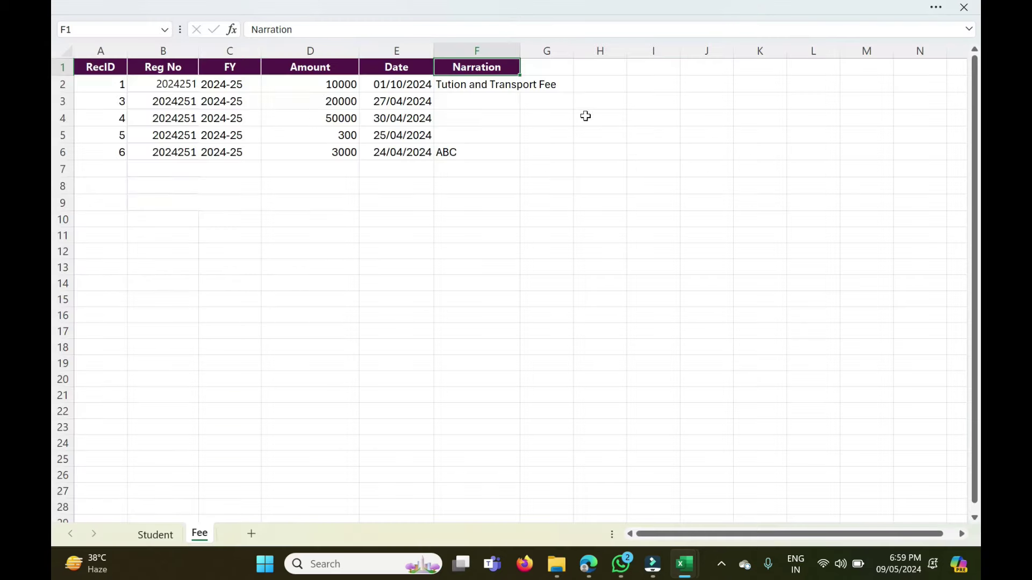
left_click(155, 535)
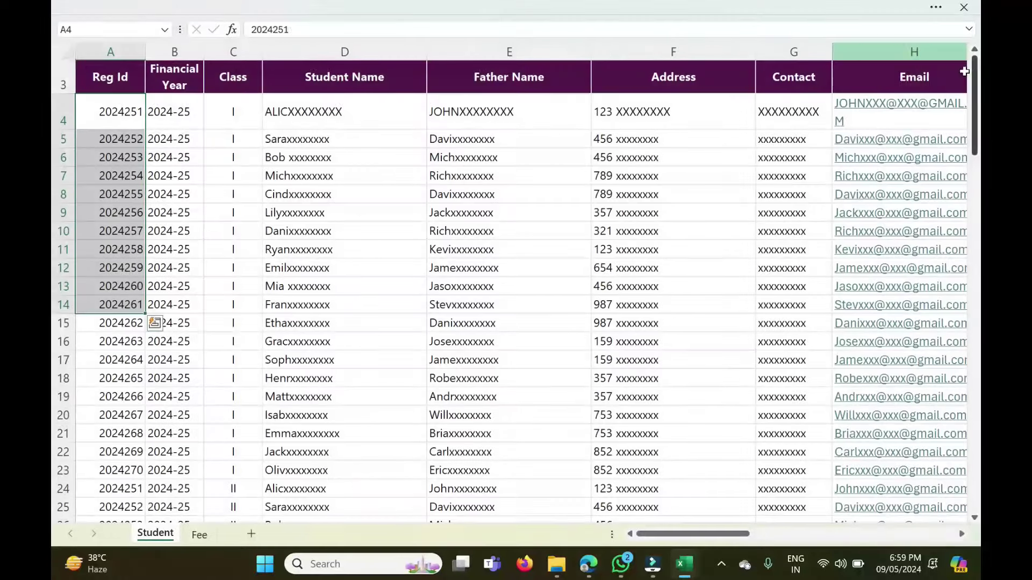
scroll(902, 103, "right", 5)
left_click(720, 120)
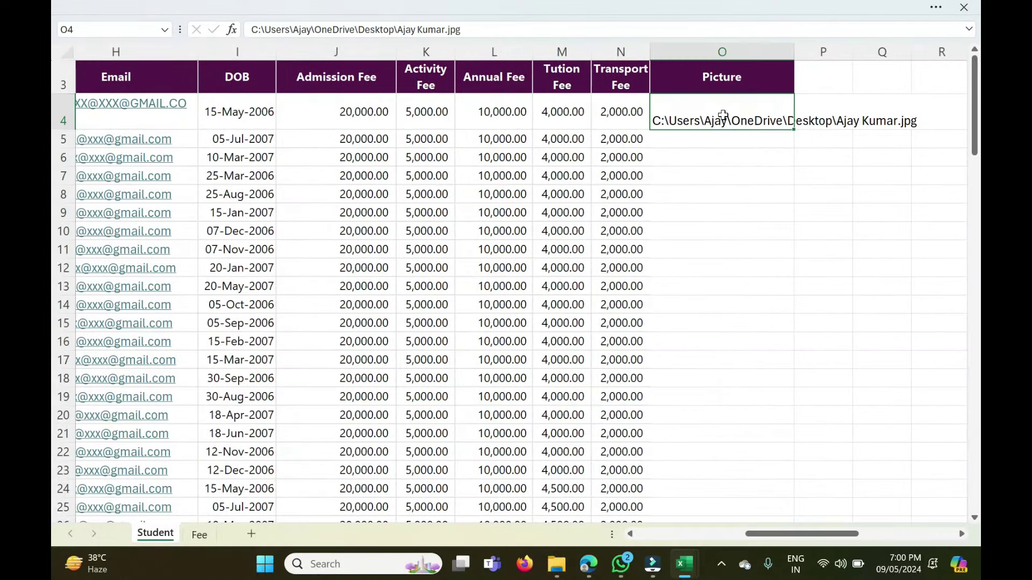
- Back in the designer, select the Image2 frame and open the Add Photo button's click code
key("alt+F11")
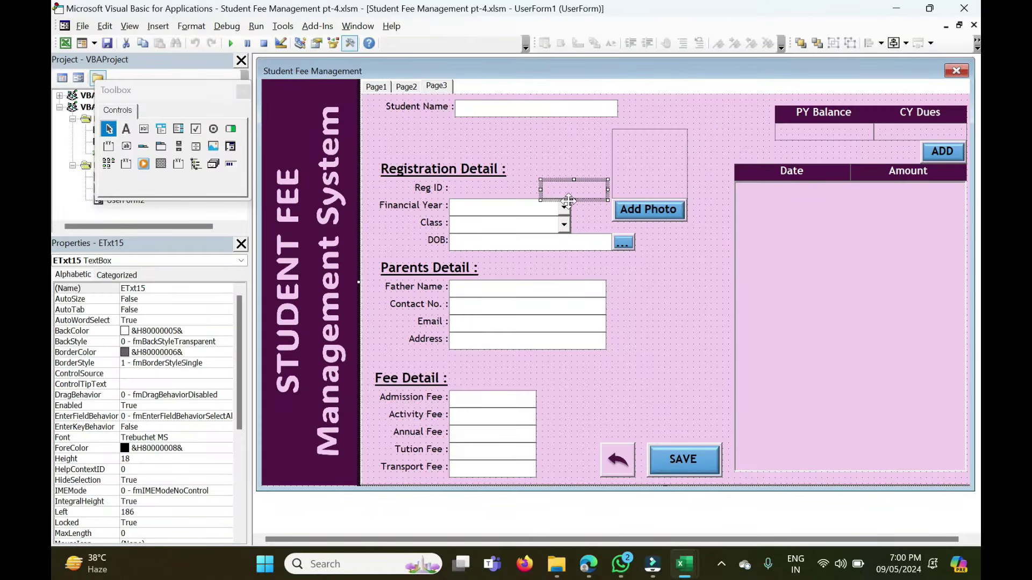
left_click(651, 160)
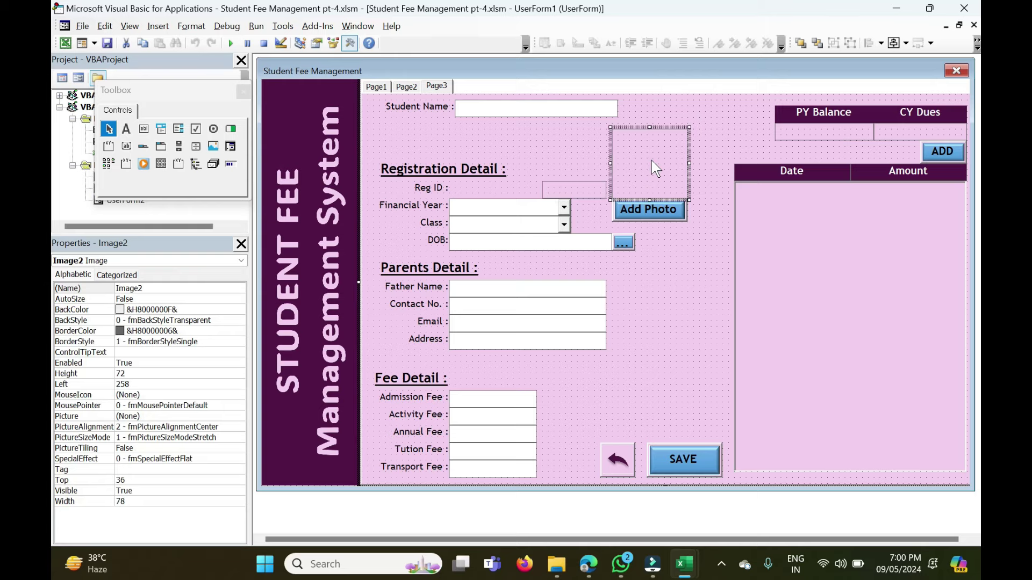
double_click(656, 211)
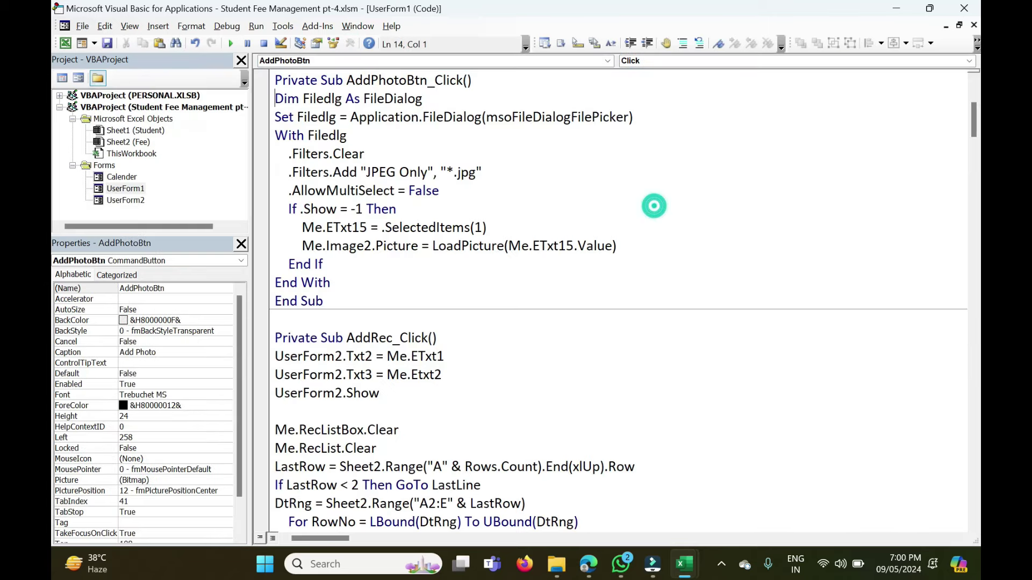
- Walk through AddPhotoBtn_Click's JPEG-only, single-select picker and Image2 loading lines, then run UserForm1
left_click_drag(274, 99, 384, 159)
left_click_drag(508, 172, 274, 172)
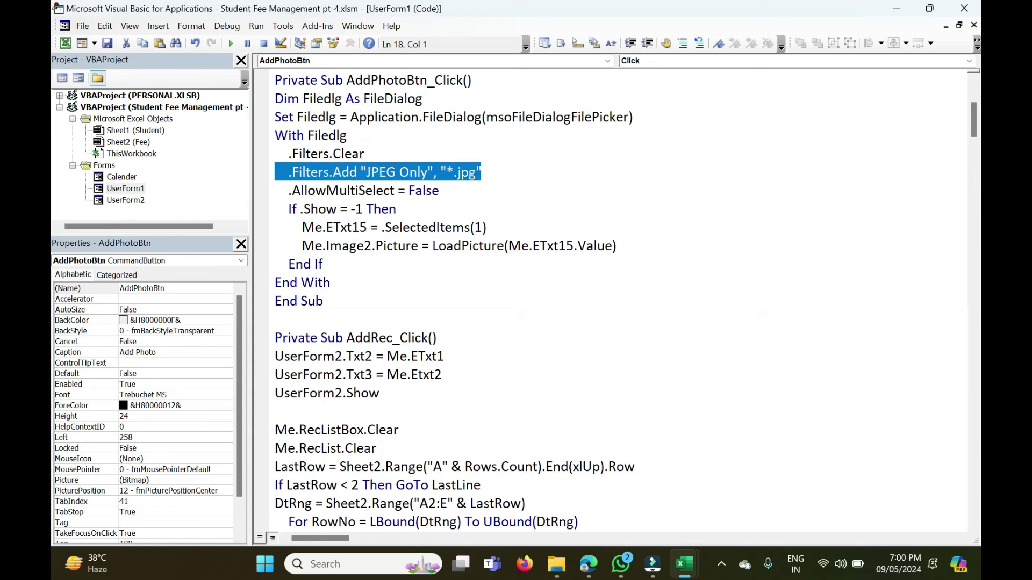
left_click_drag(457, 191, 275, 192)
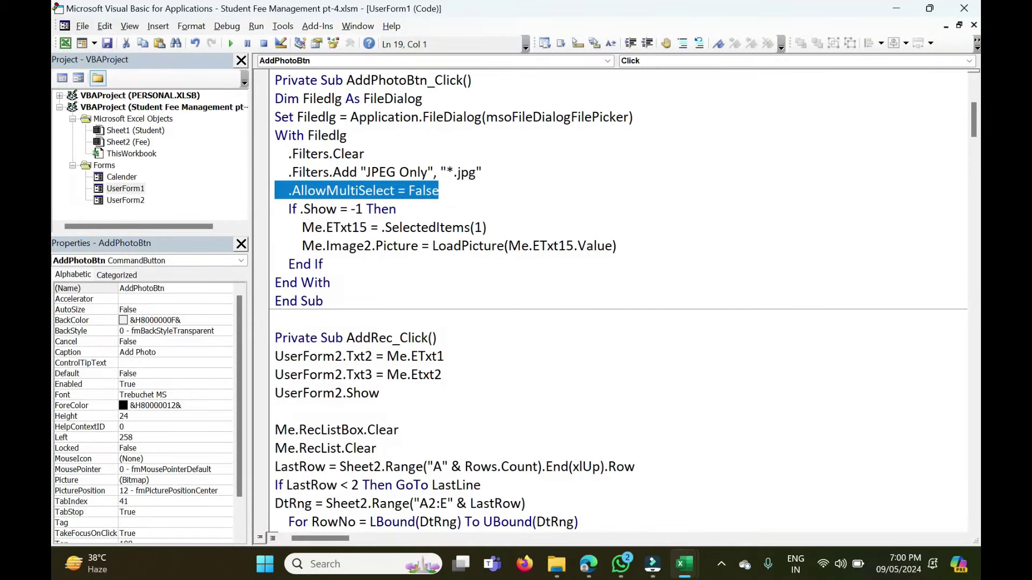
left_click_drag(278, 210, 396, 209)
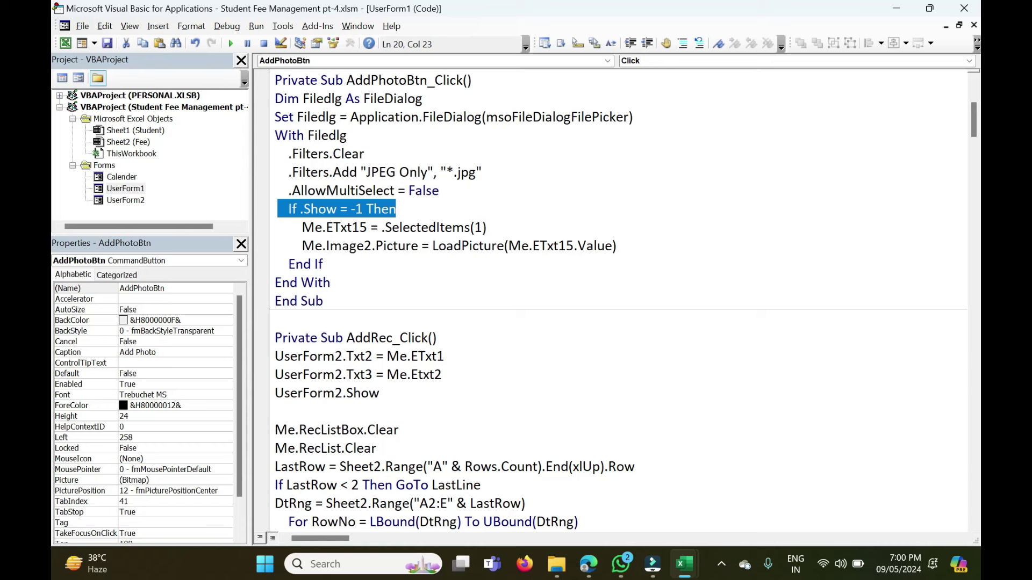
left_click_drag(326, 227, 367, 227)
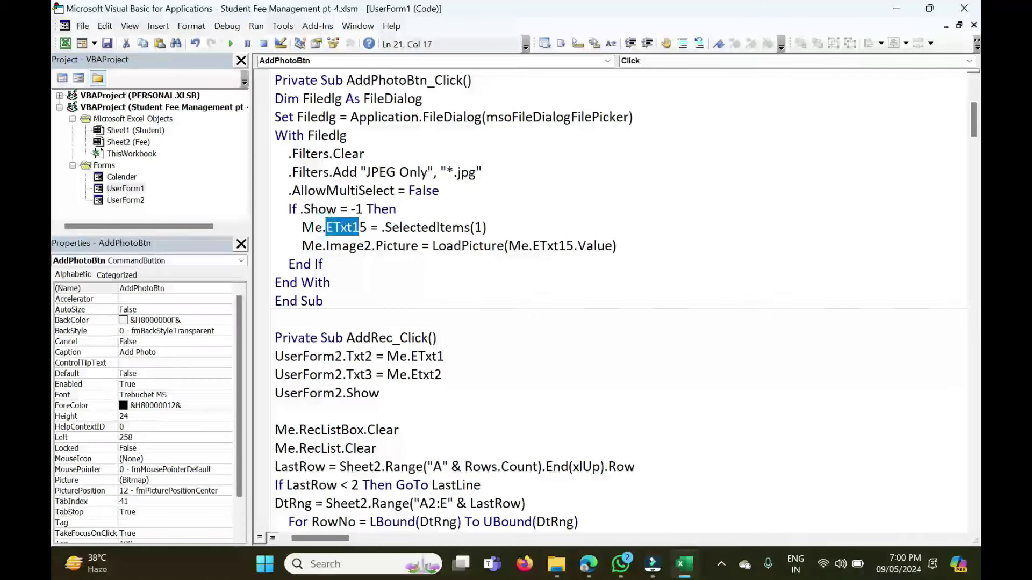
left_click_drag(524, 227, 380, 227)
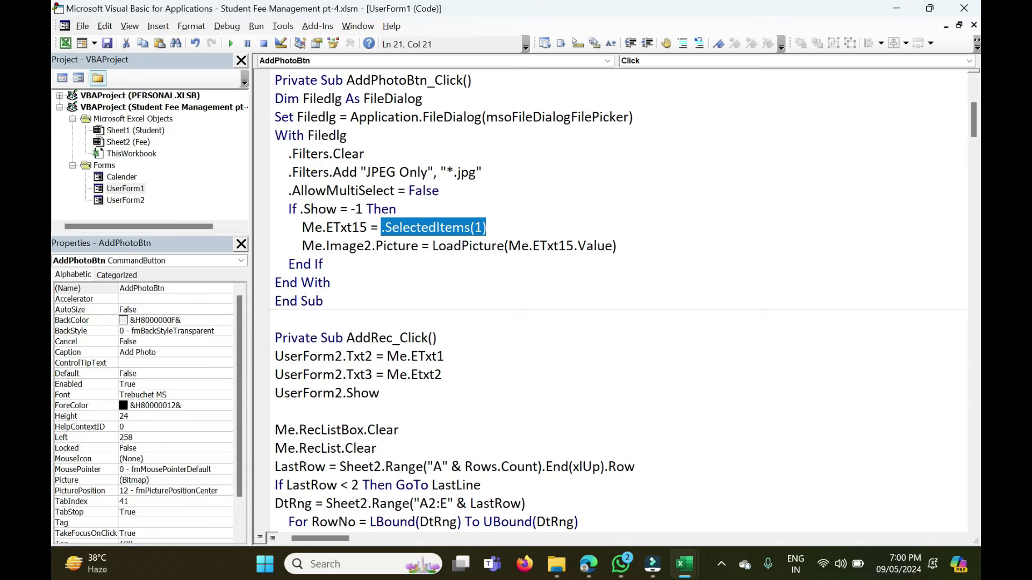
left_click_drag(293, 245, 615, 245)
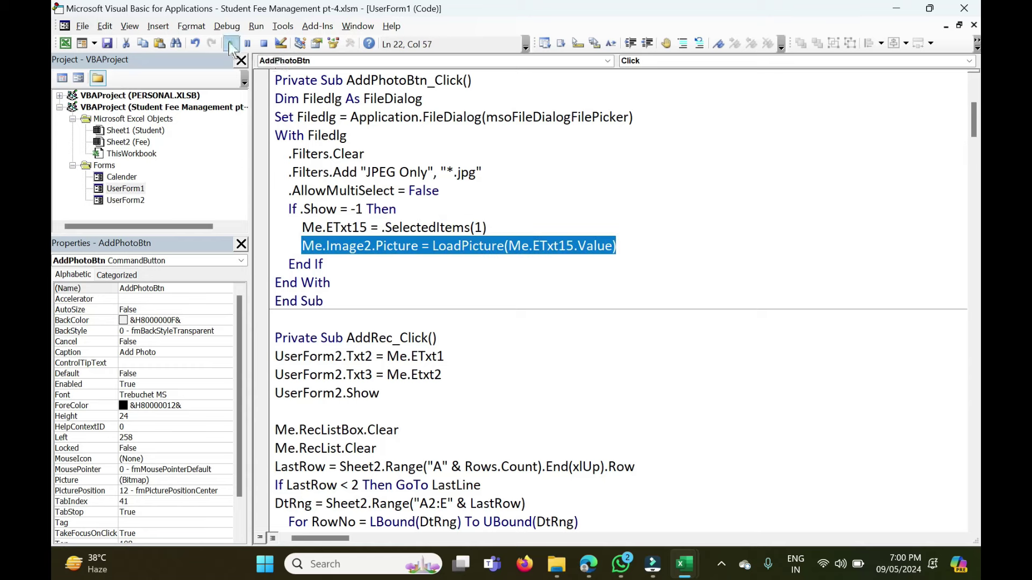
left_click(230, 43)
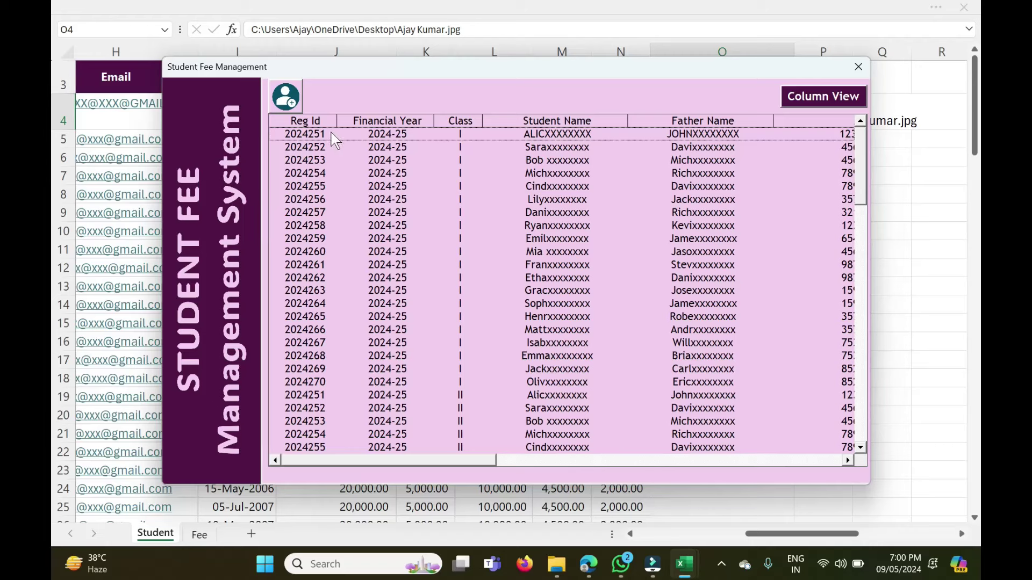
double_click(333, 135)
left_click(617, 440)
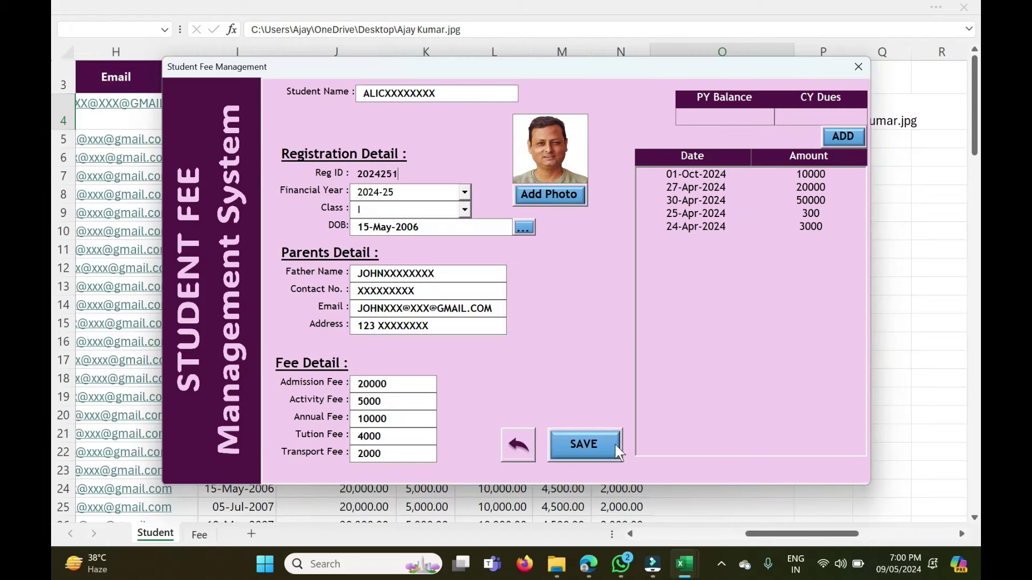
left_click(552, 194)
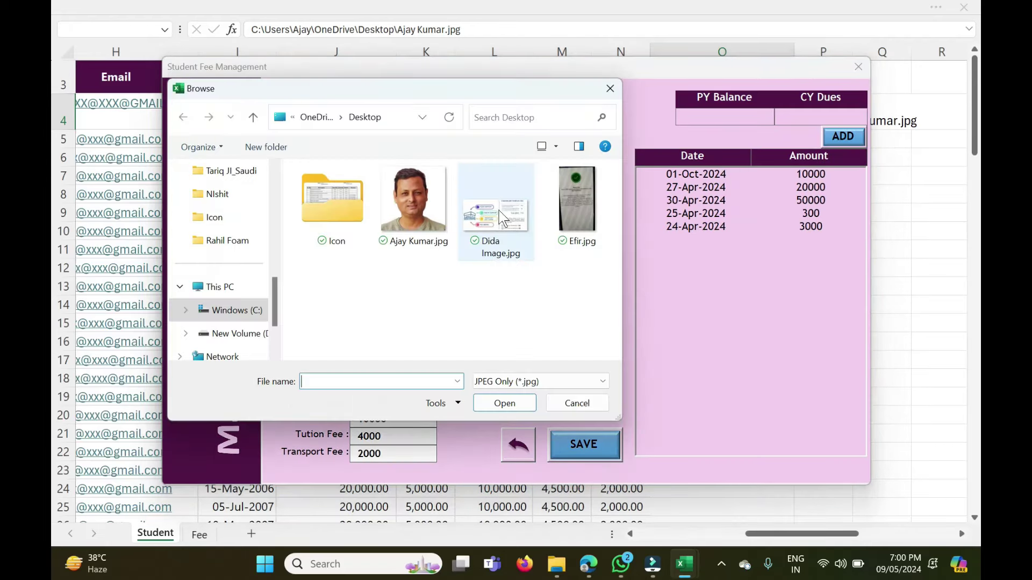
left_click(558, 221)
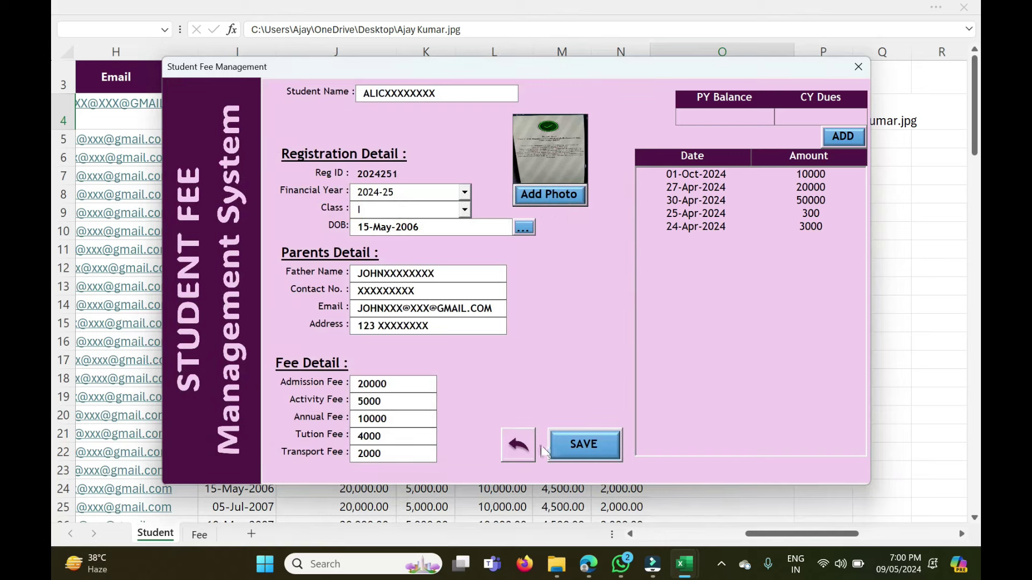
left_click(522, 448)
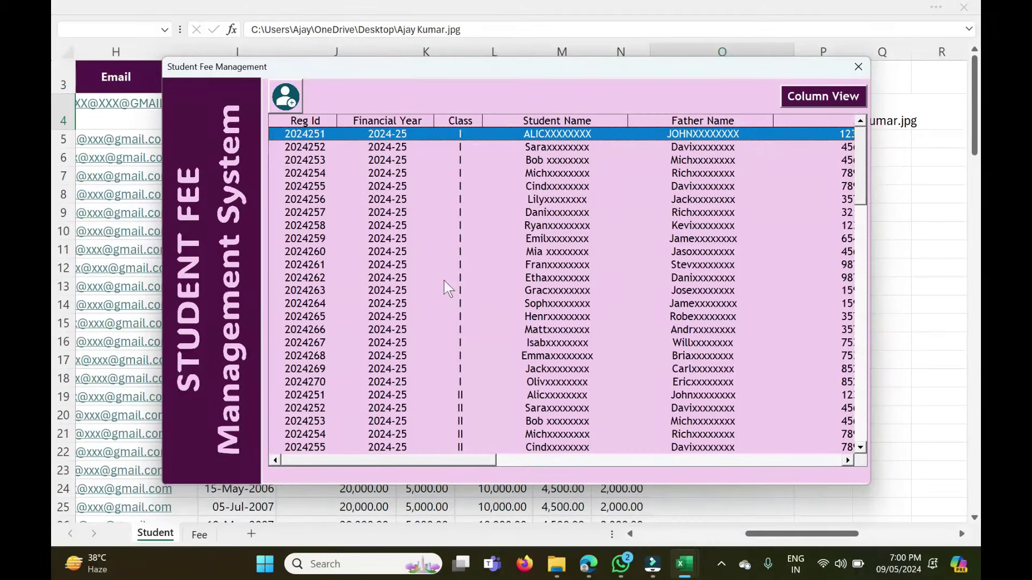
- Reopen the student in edit mode, load Efir.jpg as the photo and save the record
double_click(556, 135)
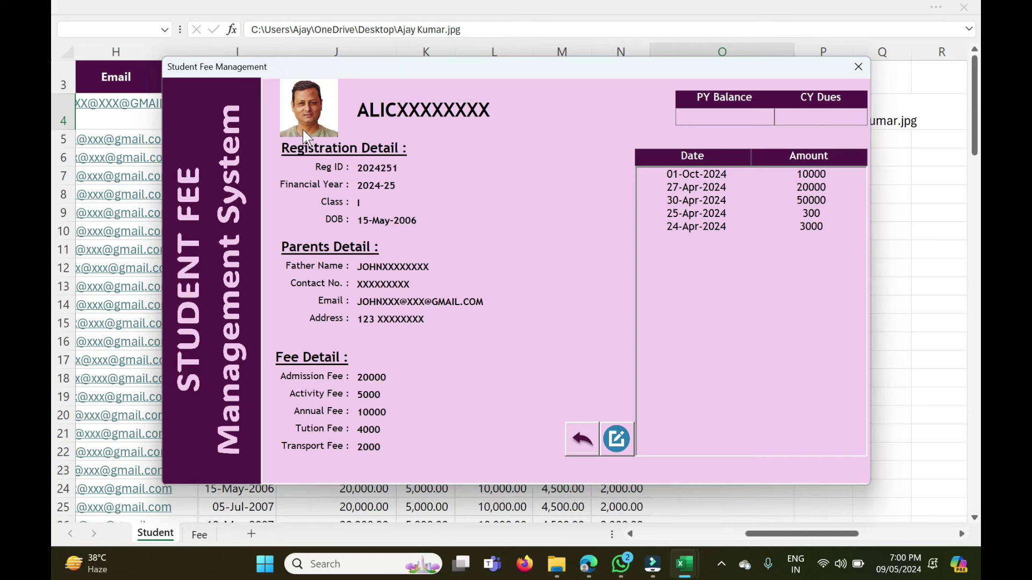
left_click(616, 439)
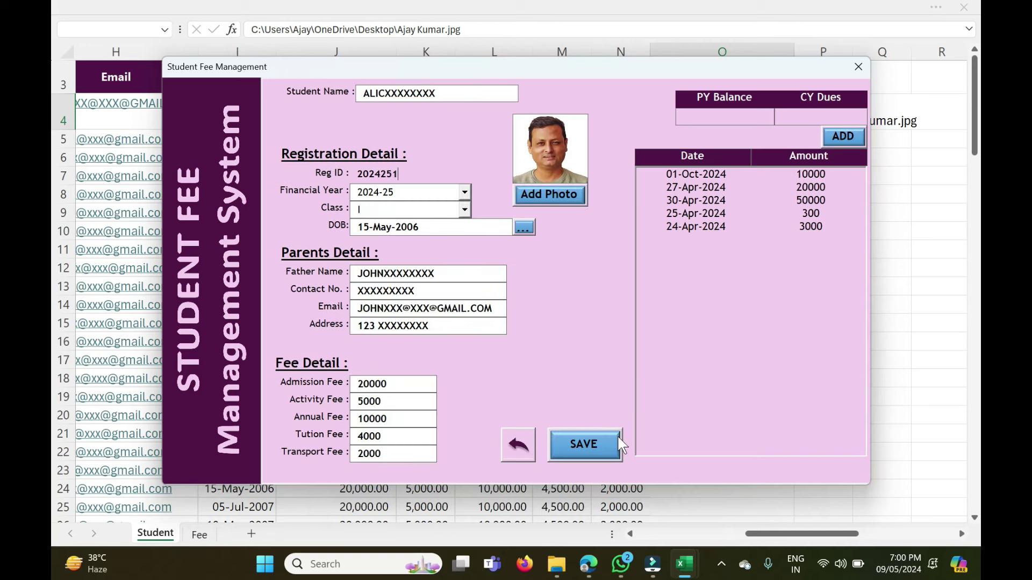
left_click(551, 195)
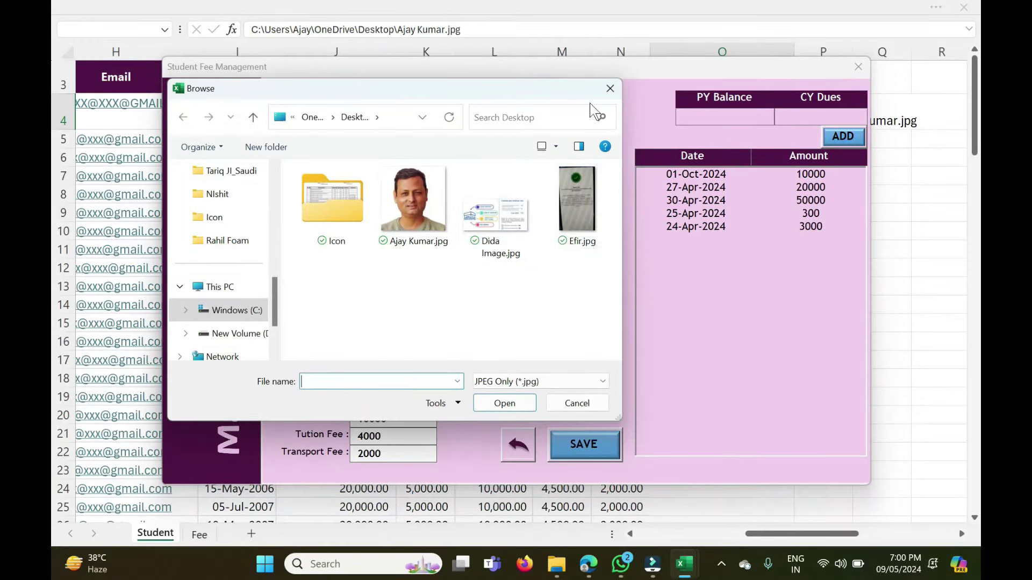
double_click(578, 182)
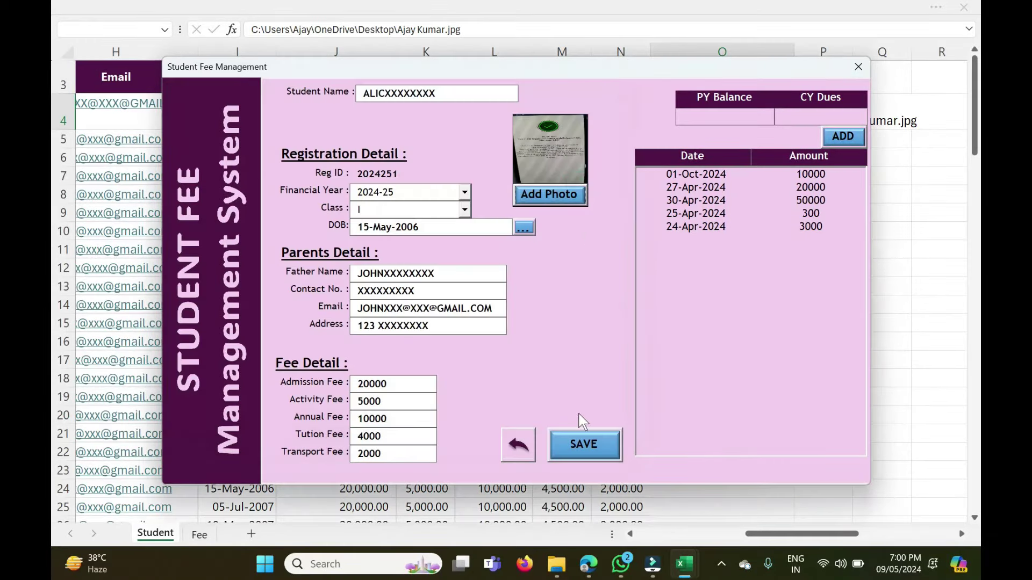
left_click(582, 447)
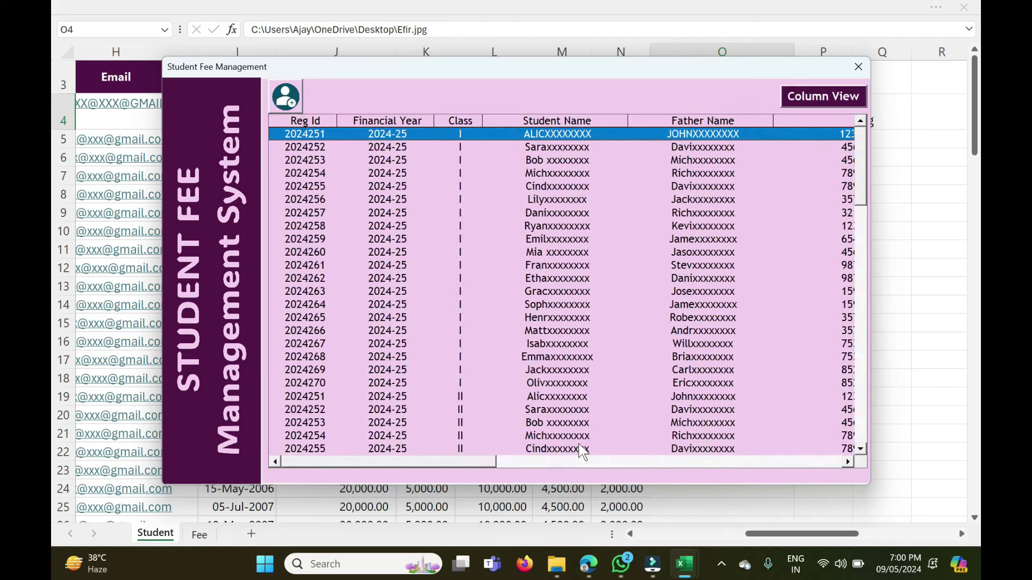
- Reopen the student, restore the original portrait photo and save again
double_click(402, 137)
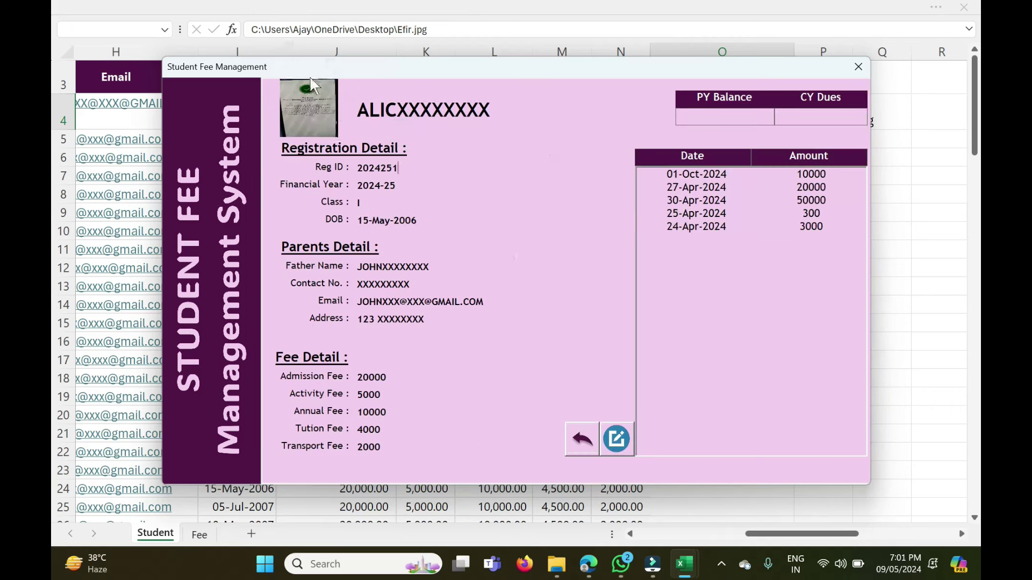
left_click(618, 439)
left_click(560, 192)
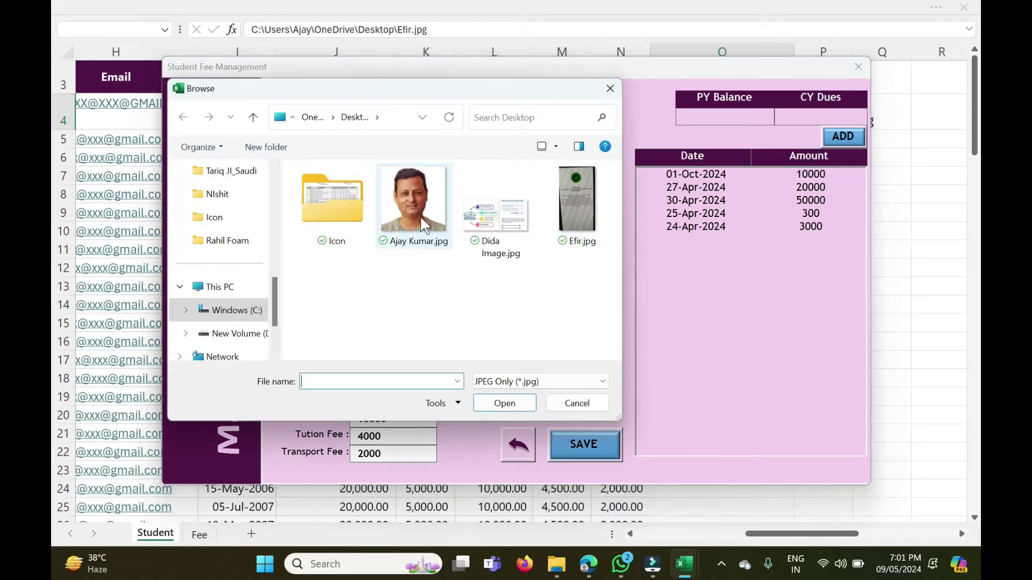
double_click(413, 213)
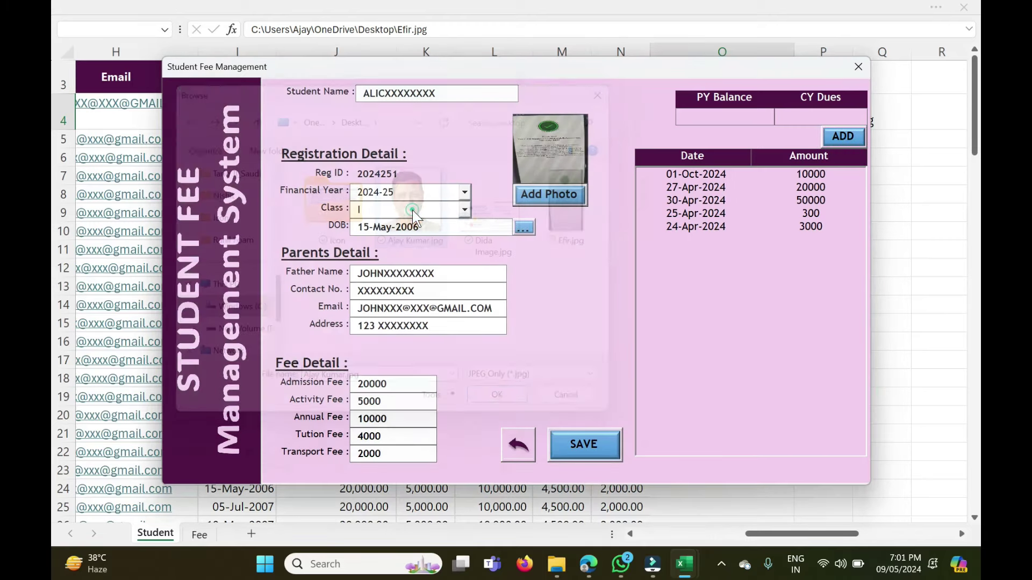
left_click(594, 443)
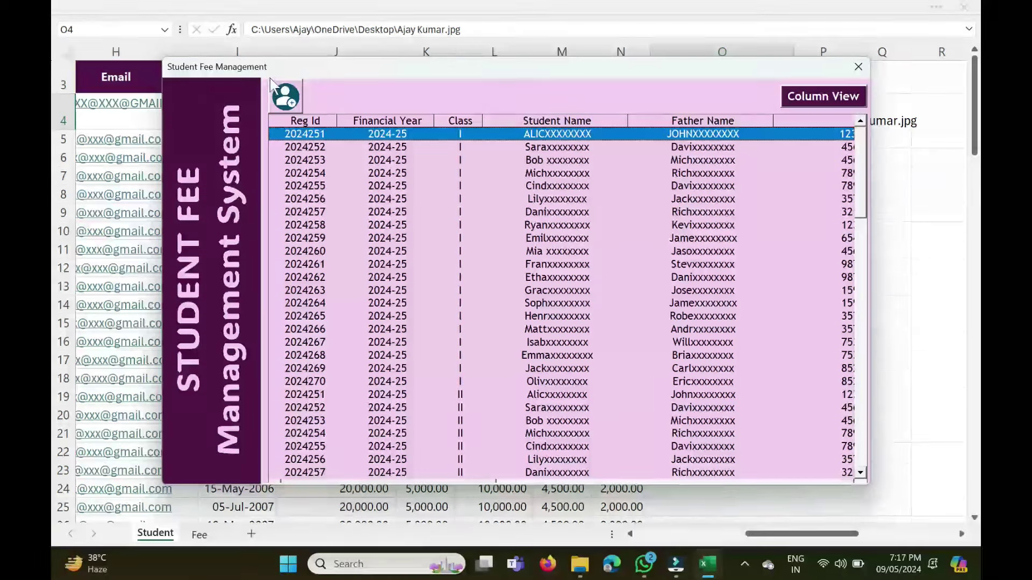
double_click(402, 134)
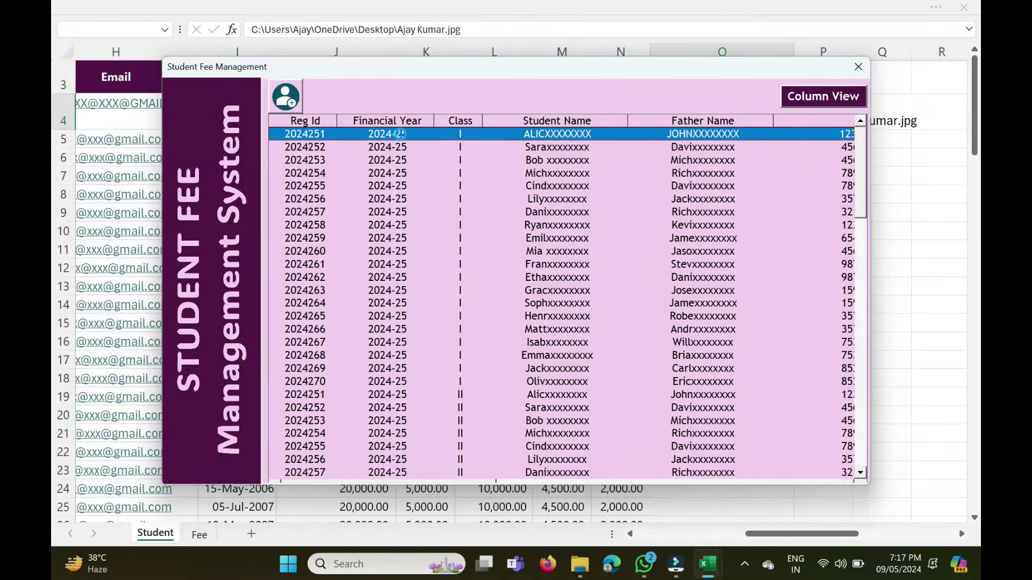
left_click(616, 445)
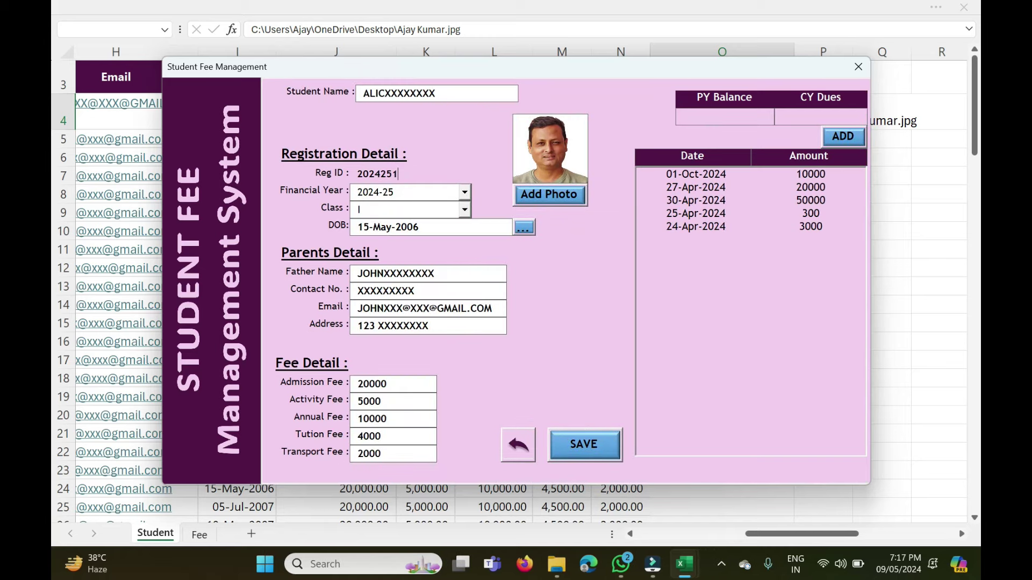
left_click(595, 444)
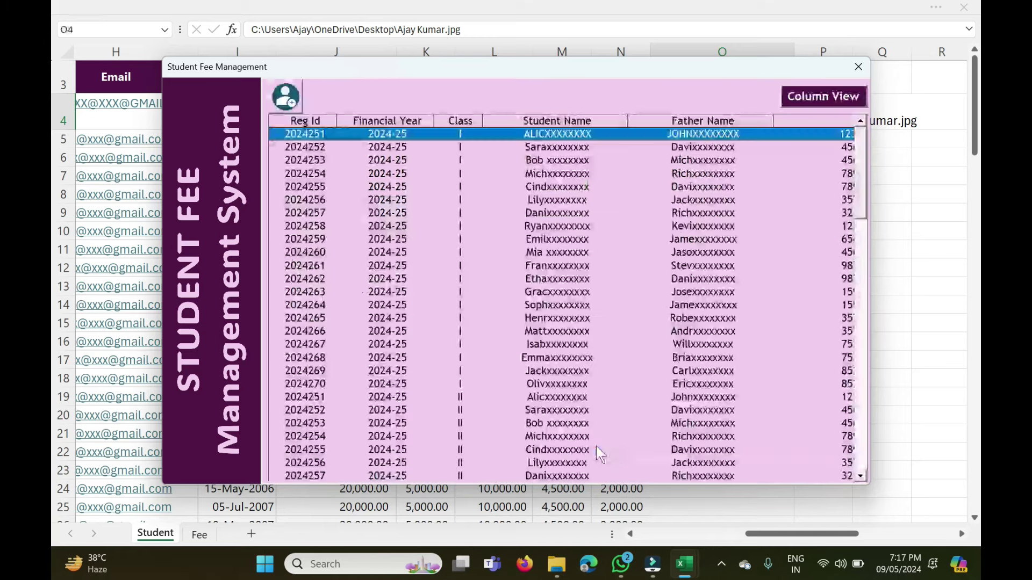
double_click(532, 133)
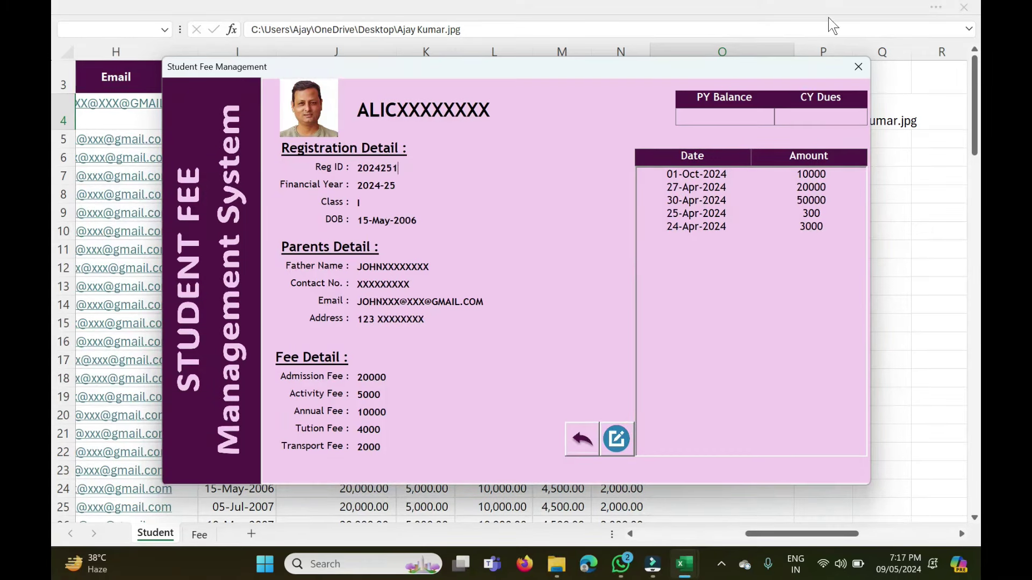
left_click(857, 67)
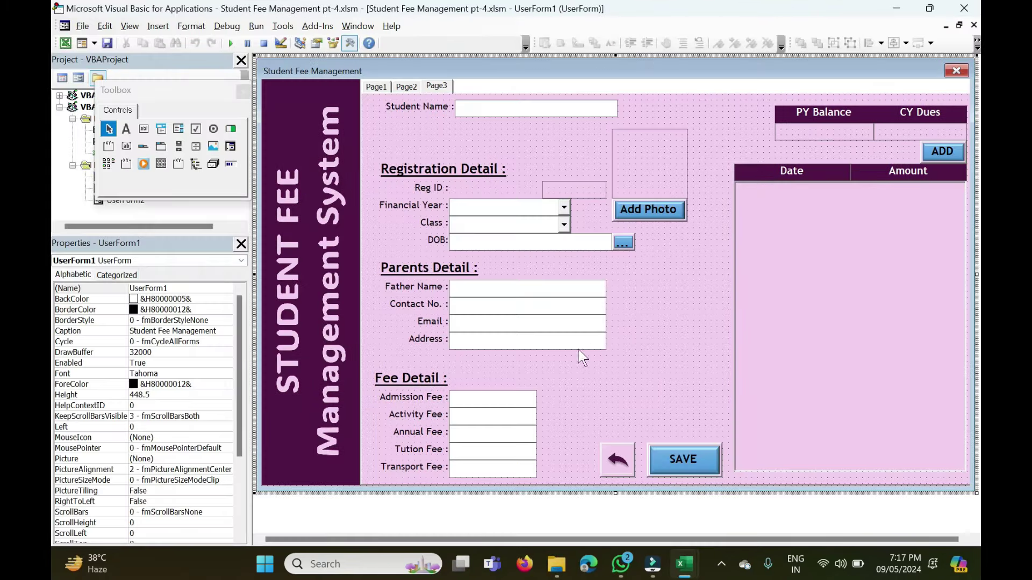
- In SaveBtn_Click, comment out the lines from Me.RecListBox.Clear through Next RowNo
double_click(696, 463)
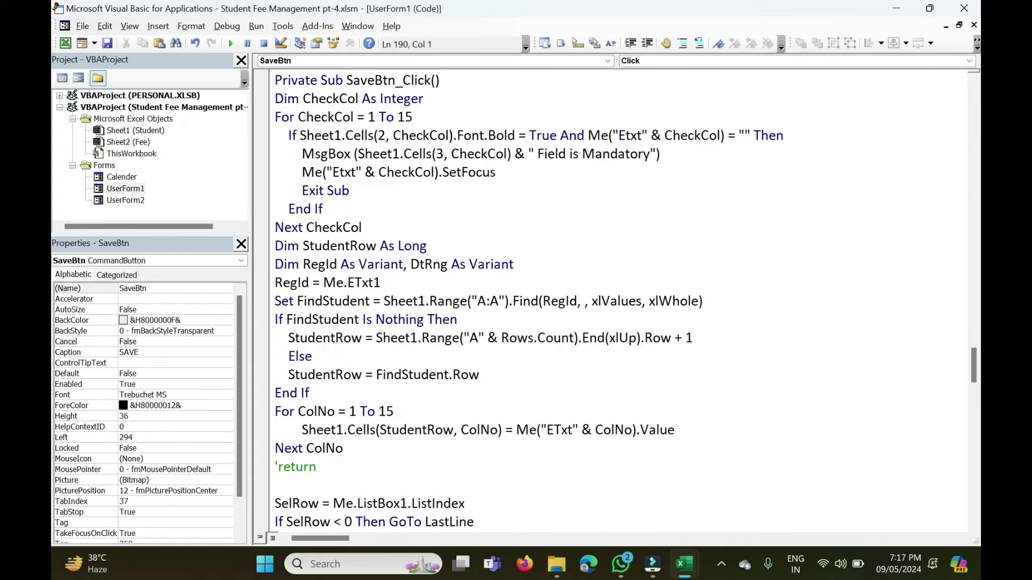
scroll(618, 301, "down", 5)
scroll(618, 301, "down", 2)
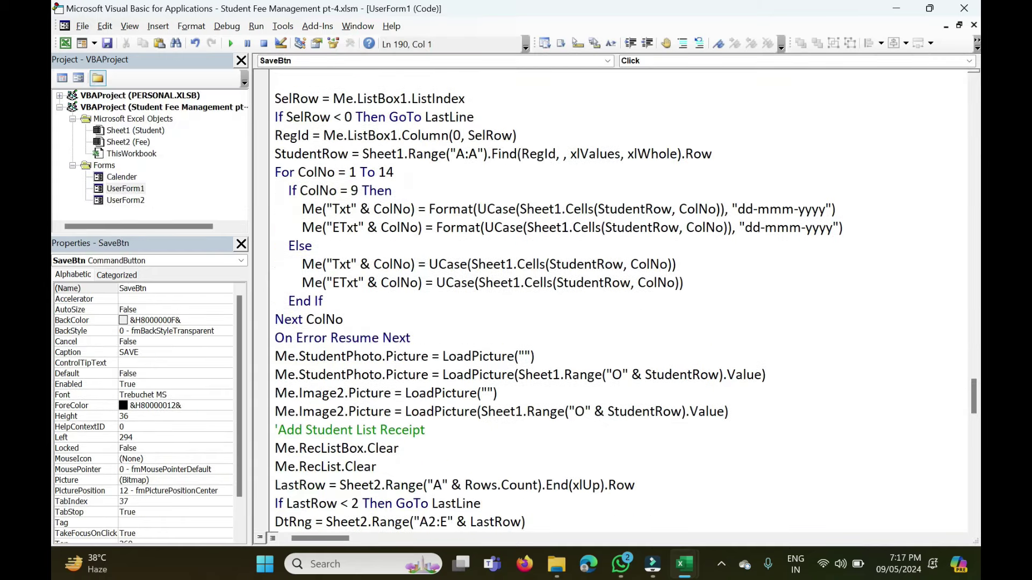
scroll(618, 301, "down", 1)
scroll(618, 301, "down", 3)
scroll(618, 301, "down", 1)
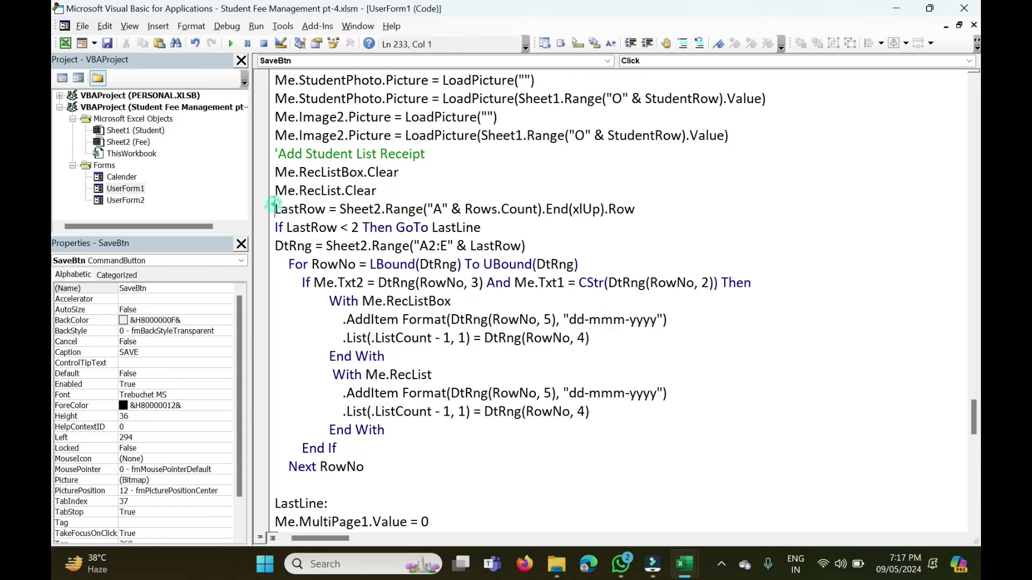
left_click_drag(274, 209, 364, 466)
left_click_drag(275, 485, 275, 172)
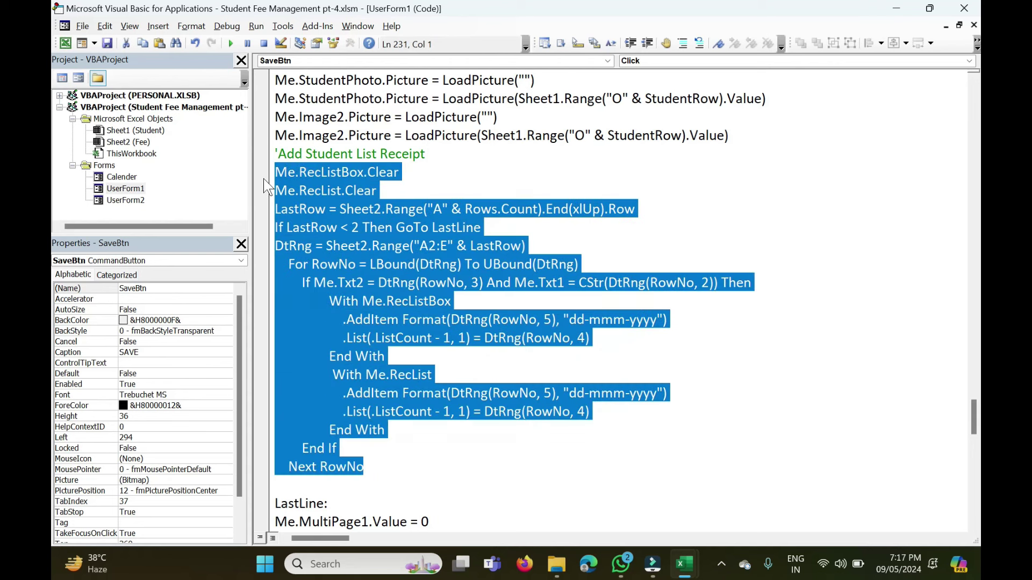
left_click(685, 46)
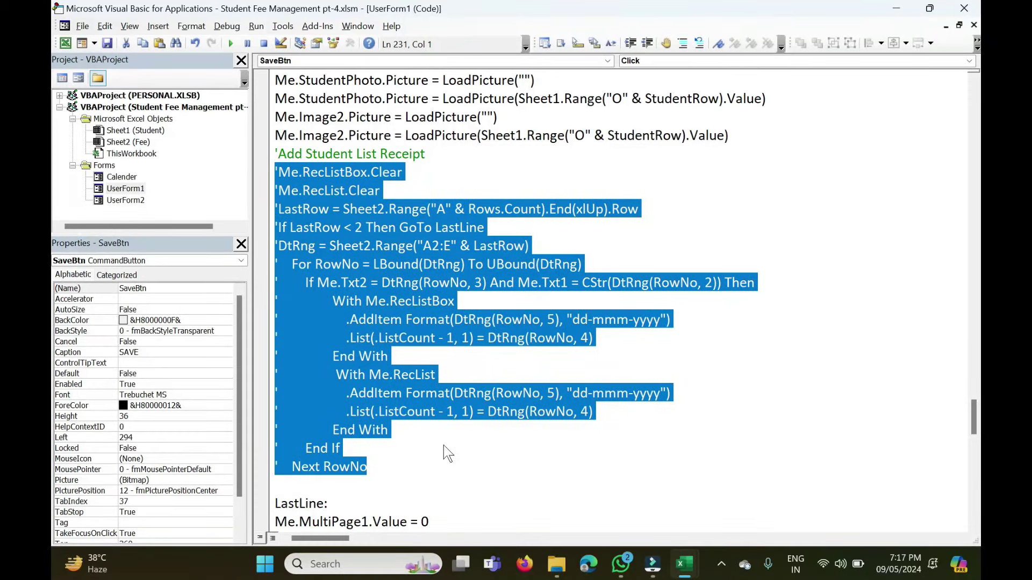
left_click(444, 446)
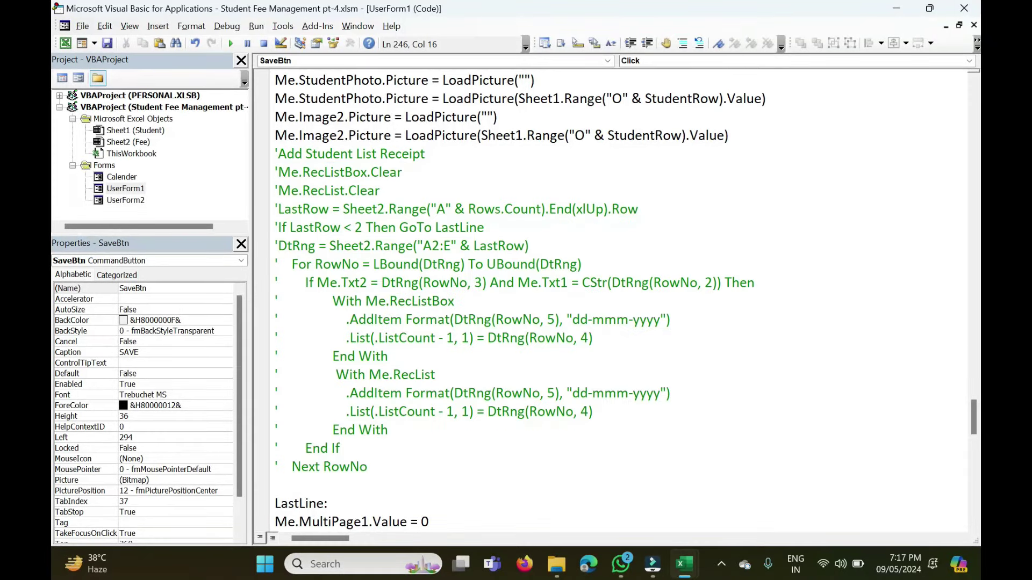
- Run the form, open the first student's edit view, and save to confirm it returns to the list
left_click(231, 44)
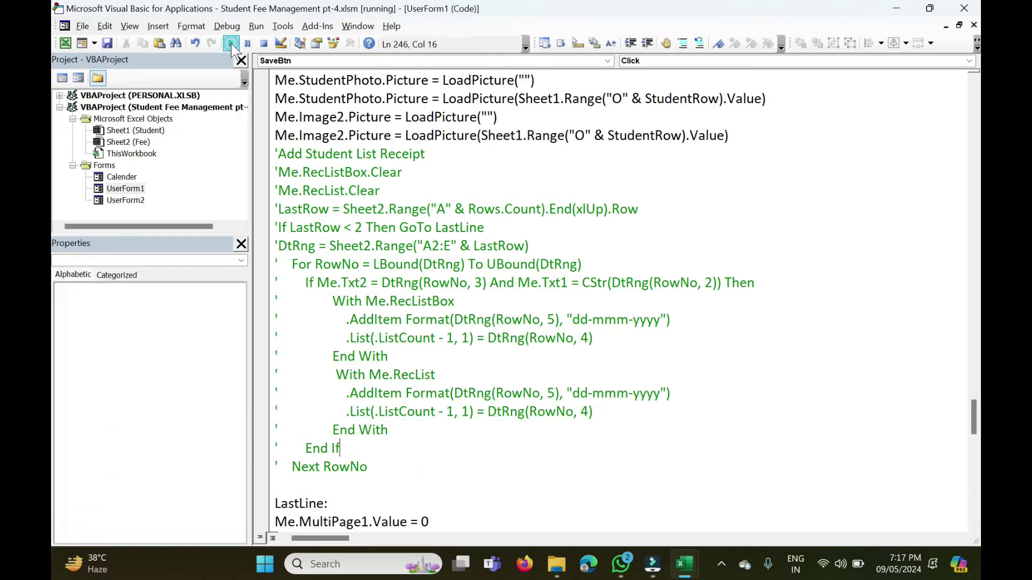
double_click(407, 138)
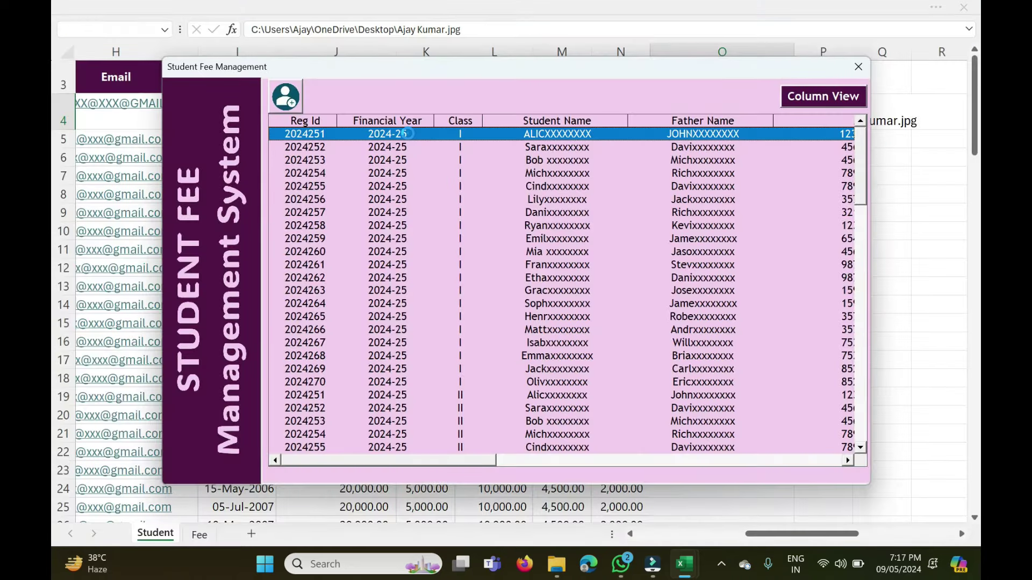
left_click(618, 440)
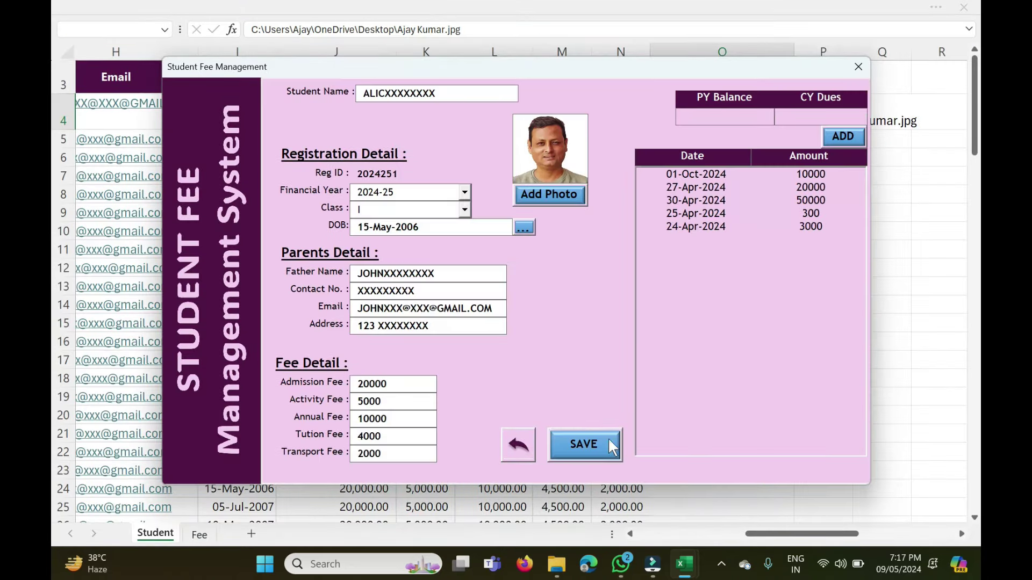
left_click(585, 443)
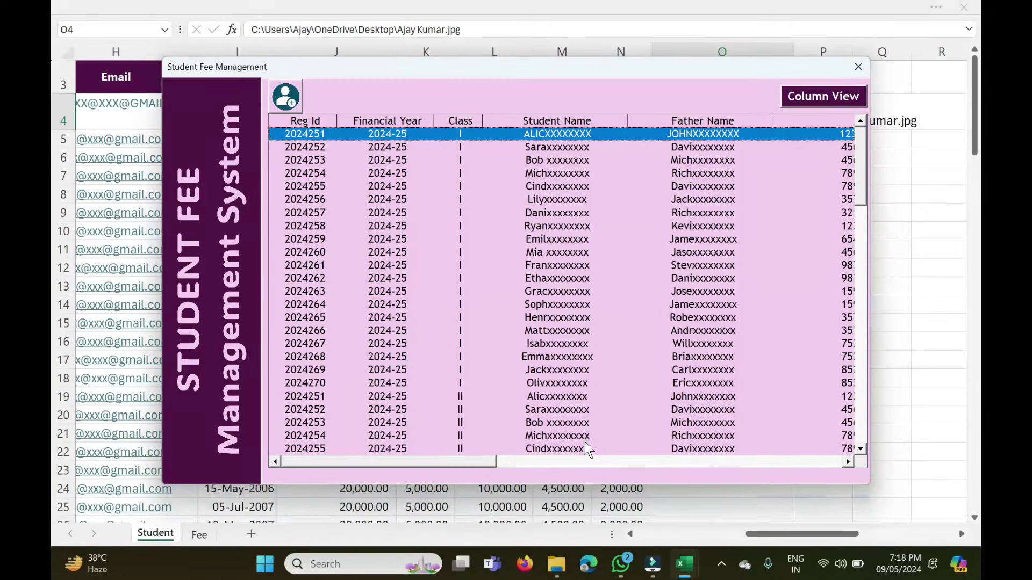
- Repeat the edit-and-save check on the first student, then close the form
double_click(526, 135)
left_click(617, 441)
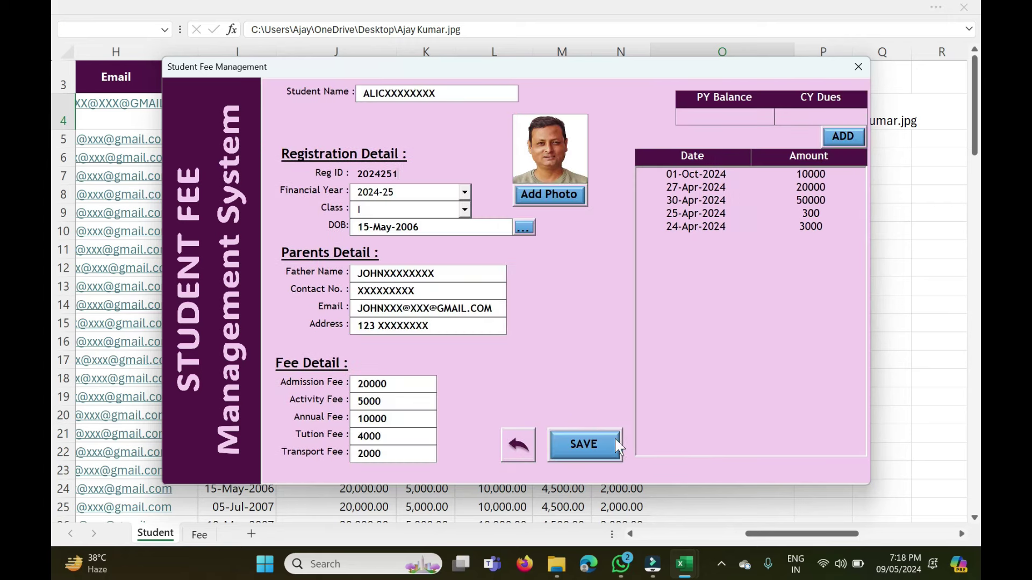
left_click(588, 445)
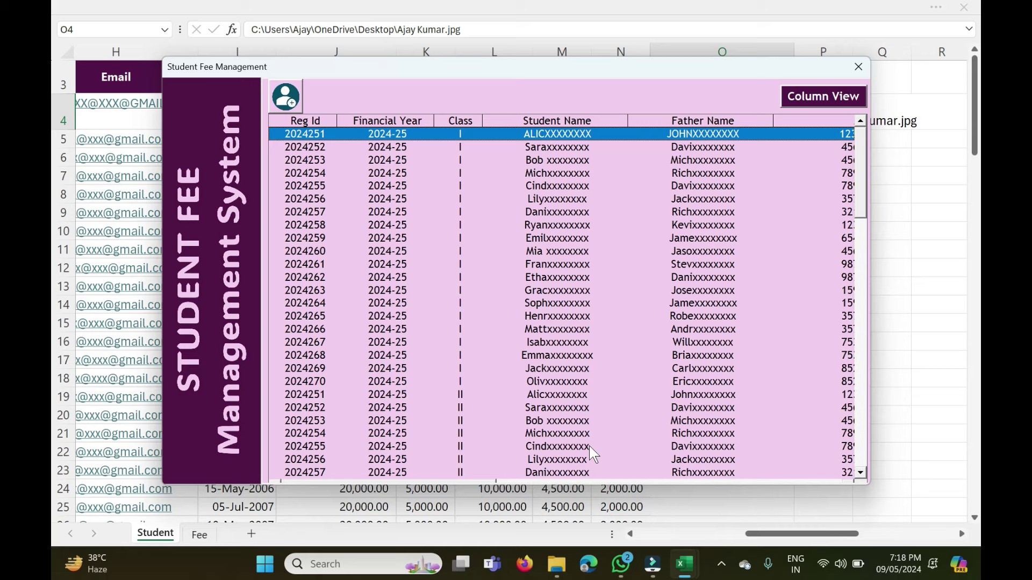
left_click(858, 67)
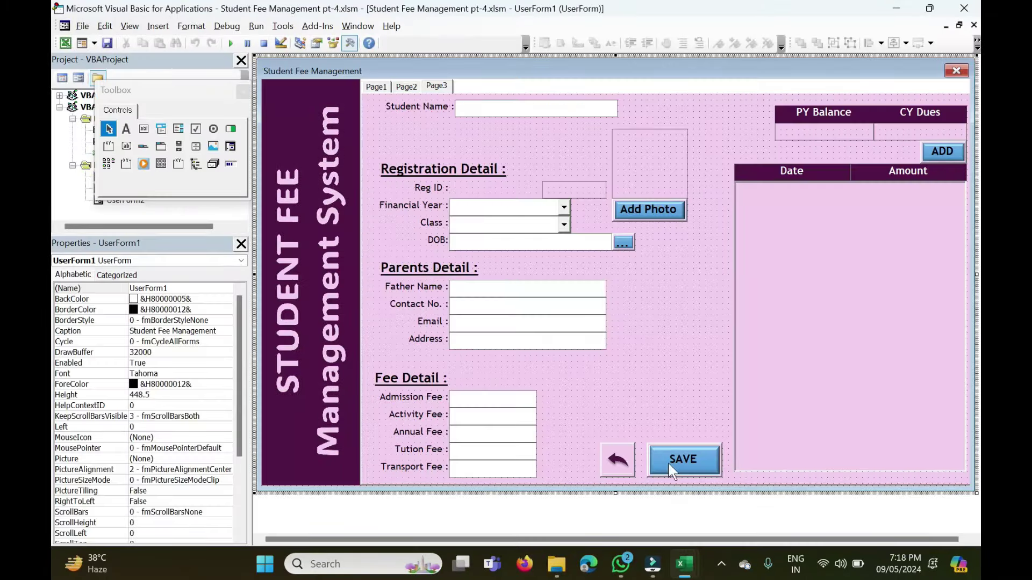
- Review the commented receipt-list block in SaveBtn_Click, then relaunch the fee form from UserForm1
double_click(678, 459)
scroll(538, 301, "down", 10)
left_click_drag(593, 522, 279, 338)
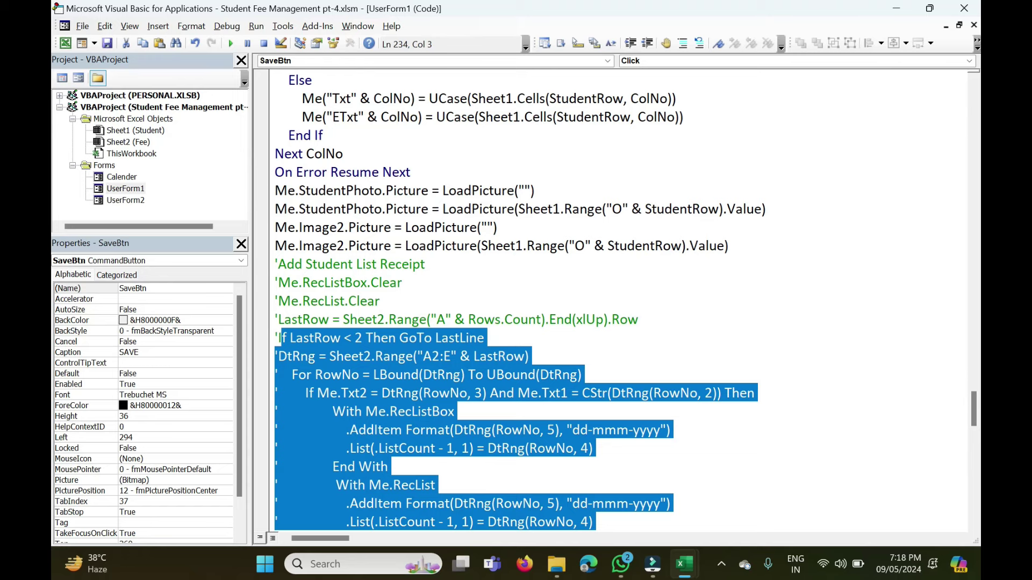
double_click(127, 189)
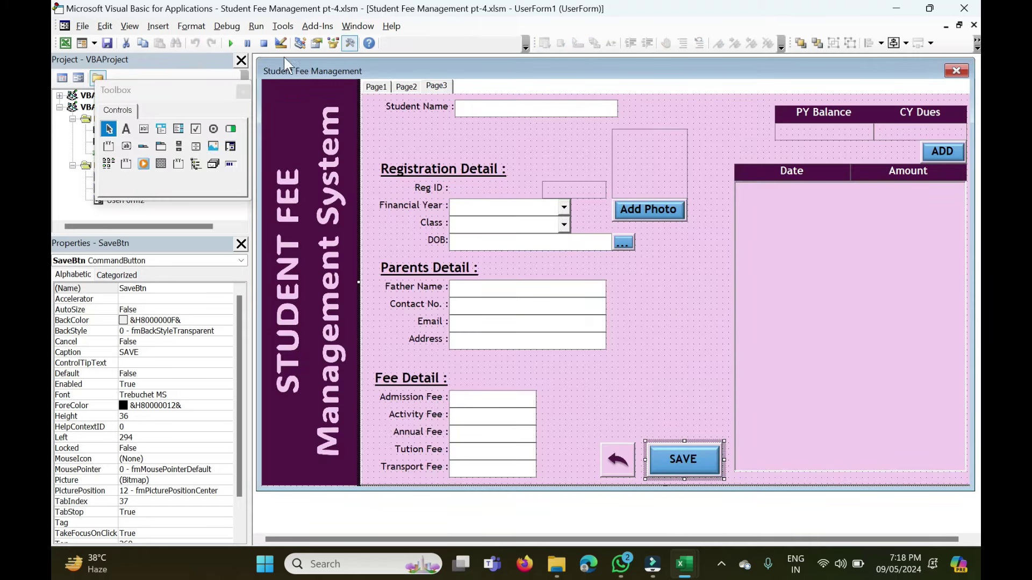
left_click(232, 43)
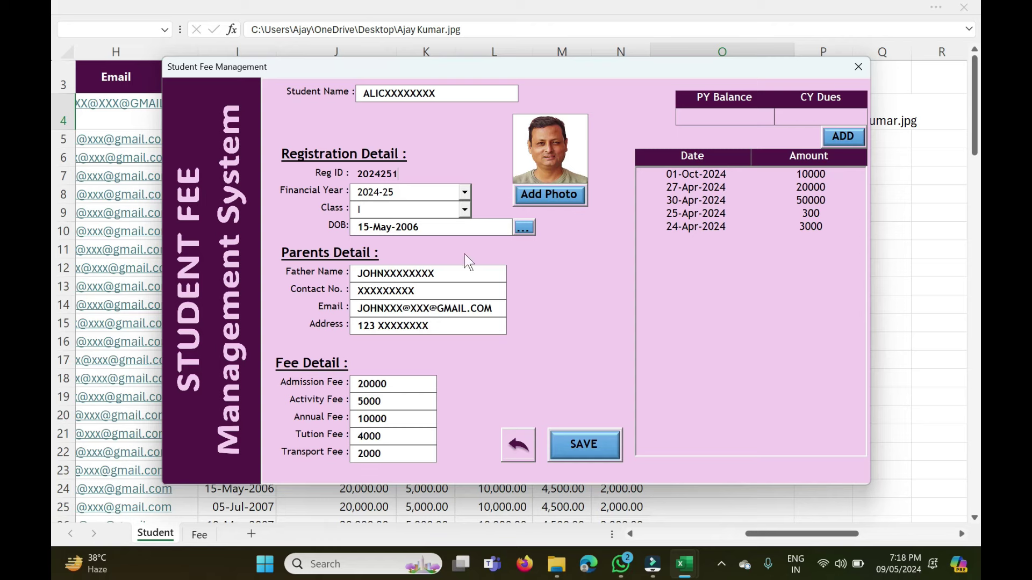
- Save the entry form, open the first student's details, then go back to the list
left_click(521, 452)
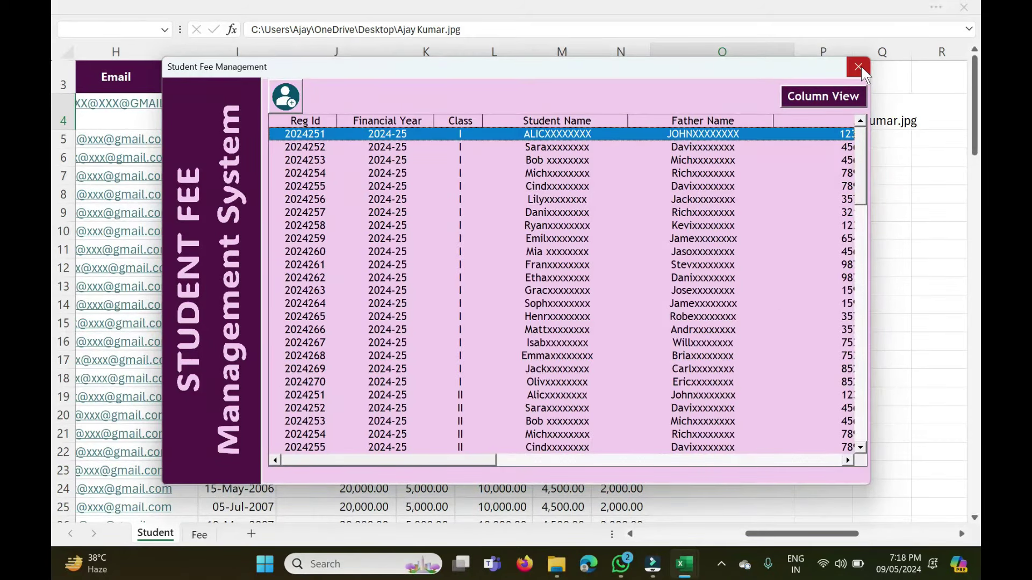
double_click(594, 133)
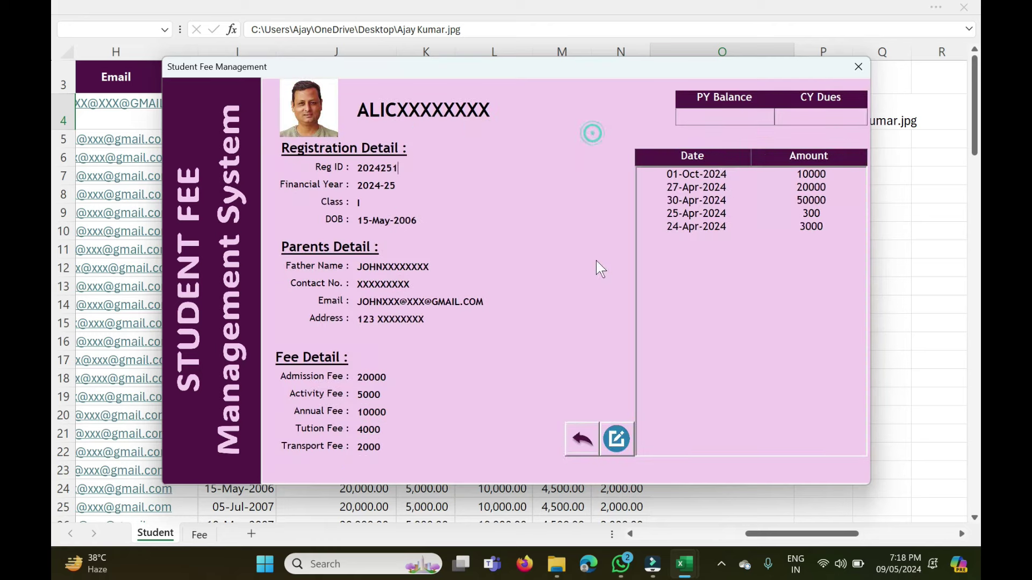
left_click(575, 447)
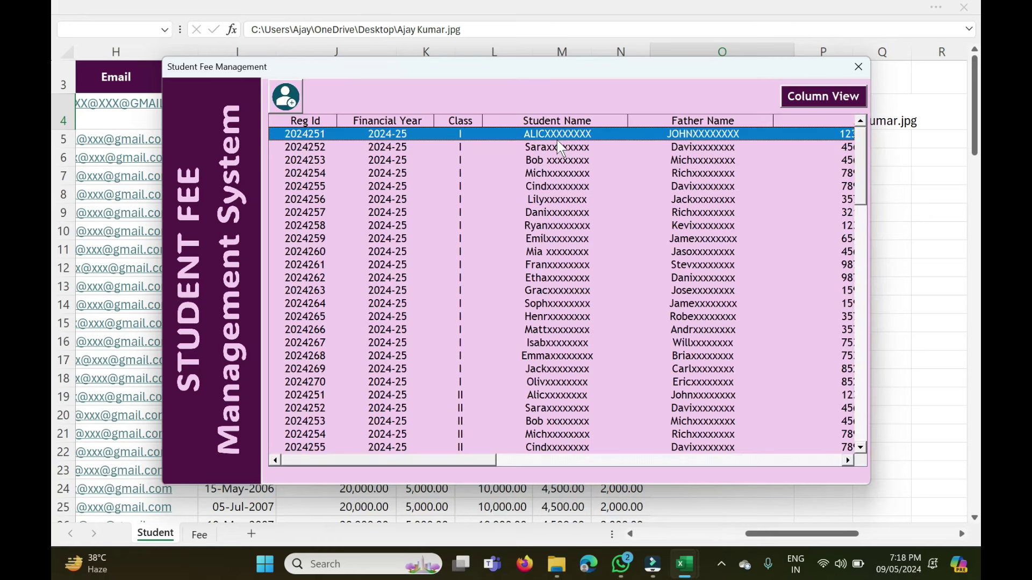
- Reopen the first student, edit and save, then bring the details up in edit mode again
double_click(557, 138)
left_click(615, 441)
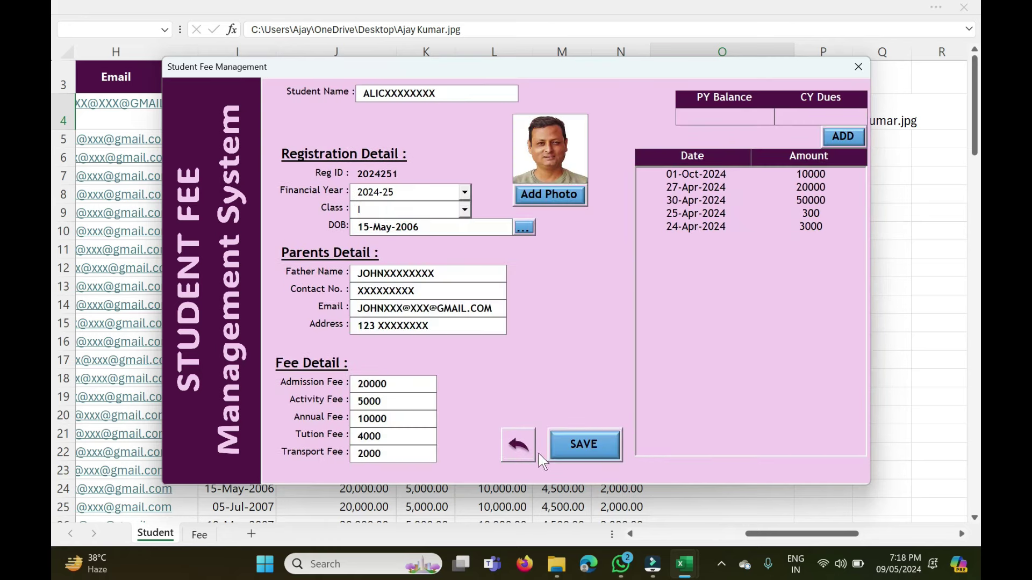
left_click(574, 447)
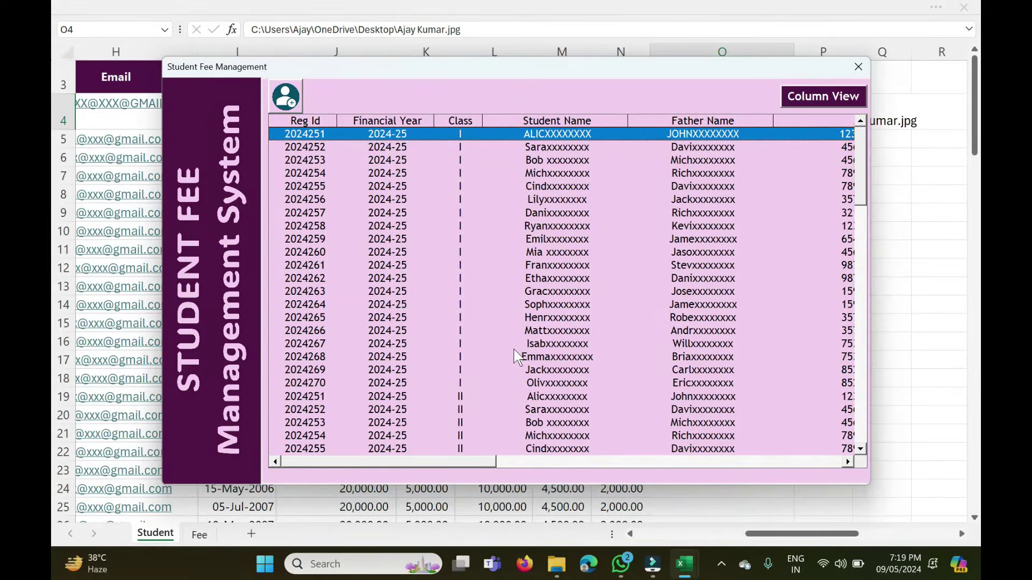
double_click(666, 134)
left_click(618, 441)
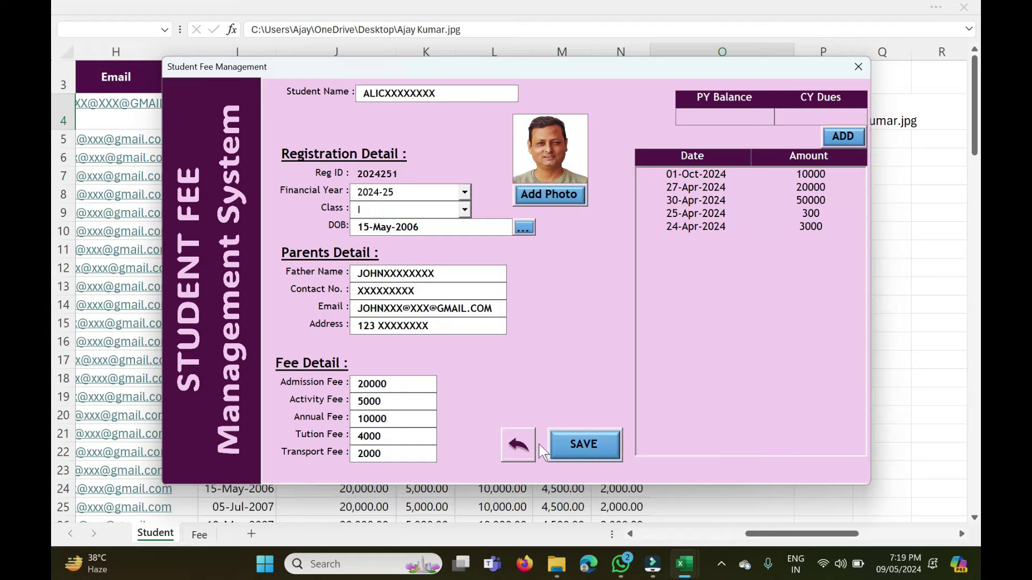
- Close the form and select the commented receipt-list block in SaveBtn_Click
left_click(859, 67)
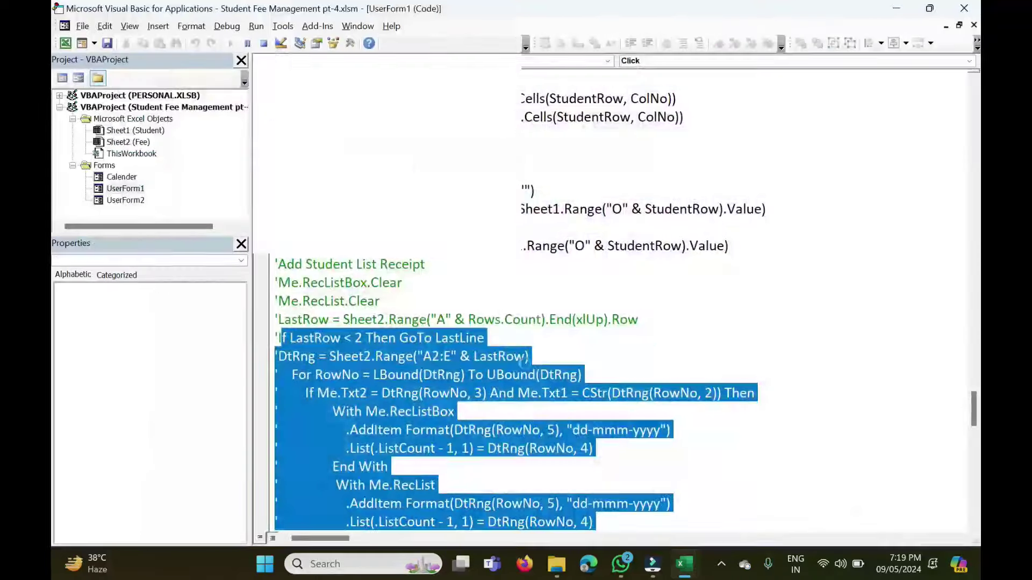
double_click(680, 472)
scroll(618, 301, "down", 7)
scroll(618, 301, "down", 6)
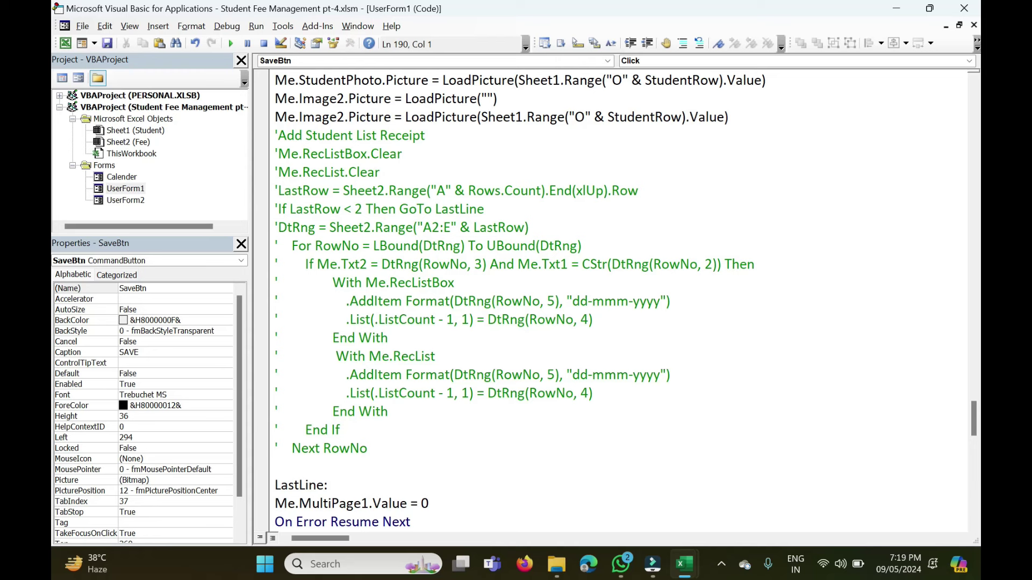
left_click_drag(275, 135, 373, 445)
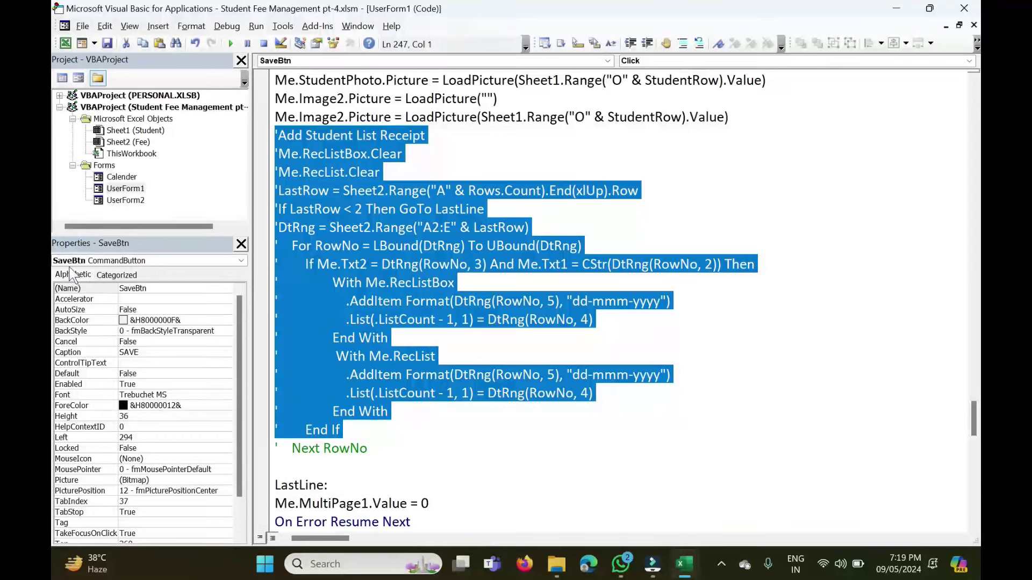
double_click(122, 190)
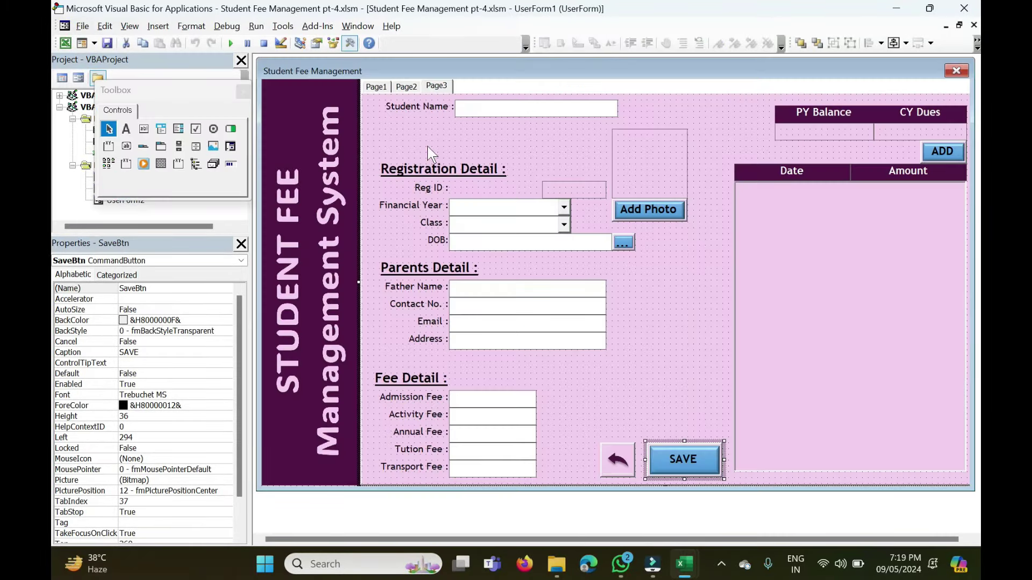
- Inspect ListBox1's double-click code on Page1, then run the form again
left_click(388, 88)
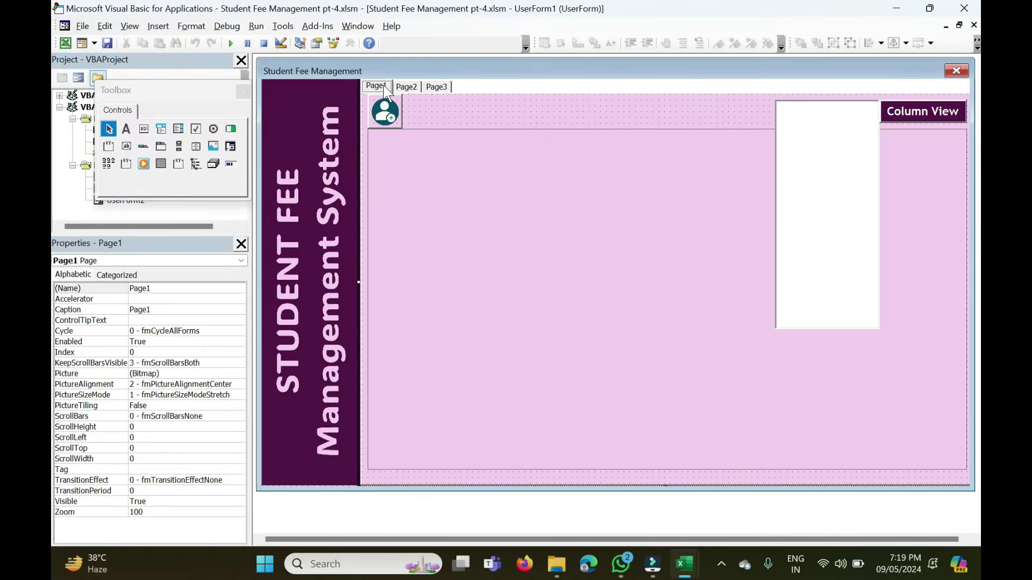
double_click(510, 205)
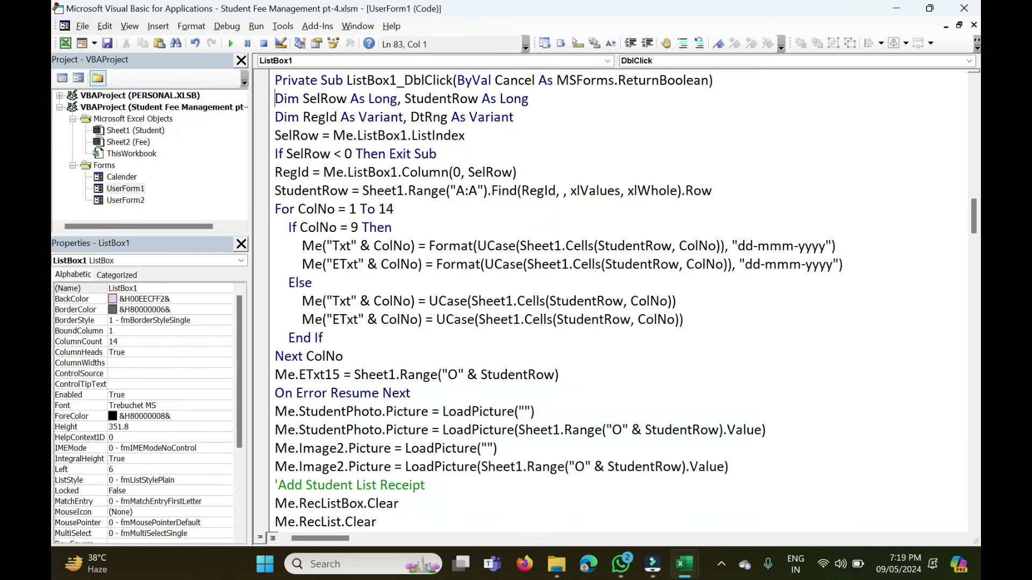
double_click(125, 188)
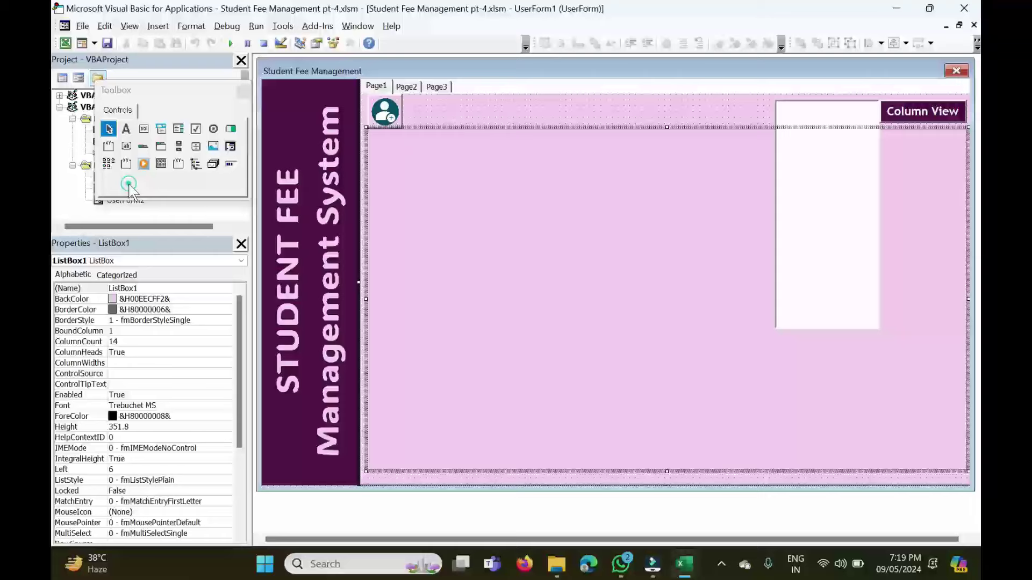
left_click(229, 44)
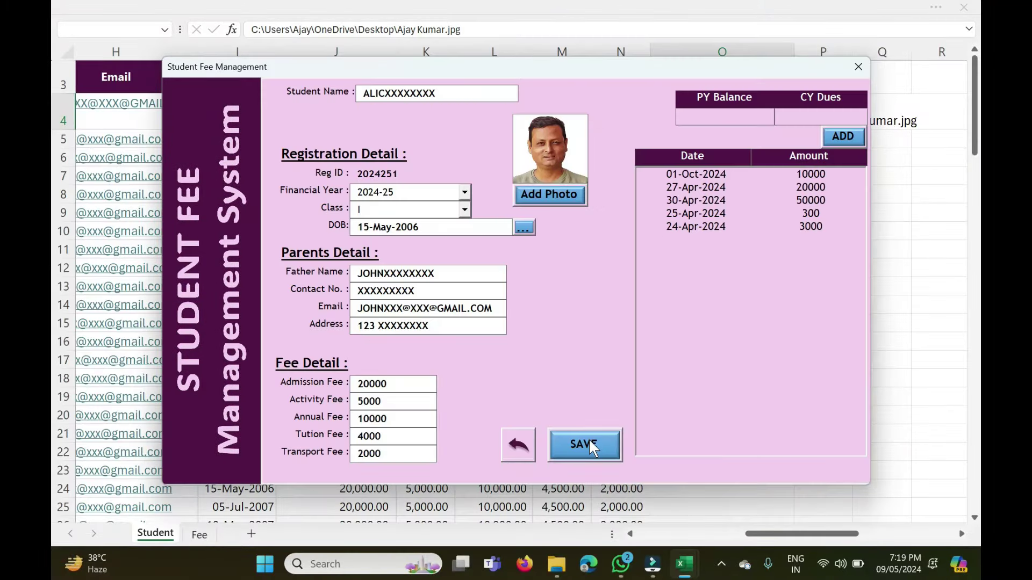
- Save the entry form, open the first student's details, then close it and view ListBox1_DblClick
left_click(589, 440)
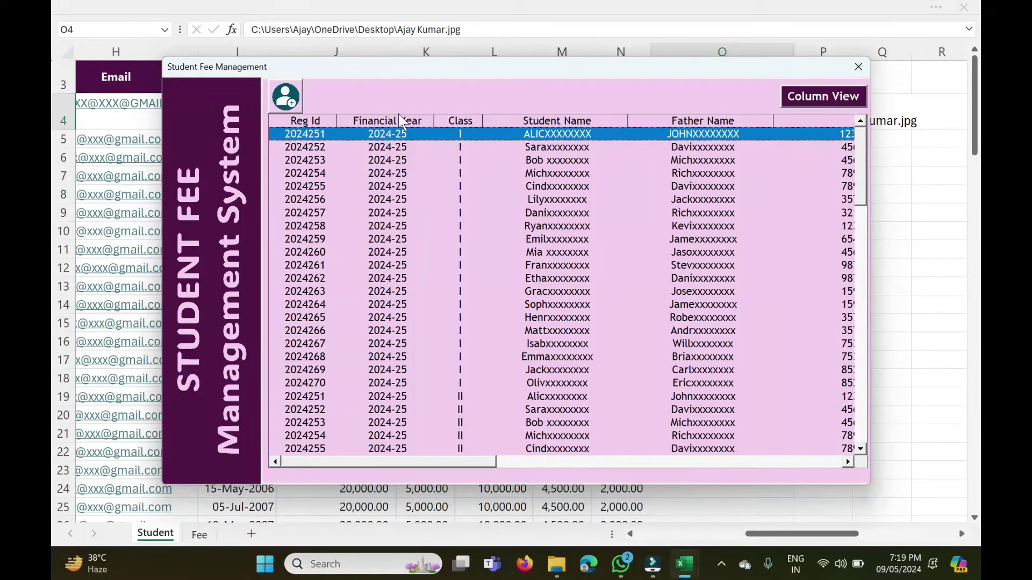
double_click(402, 134)
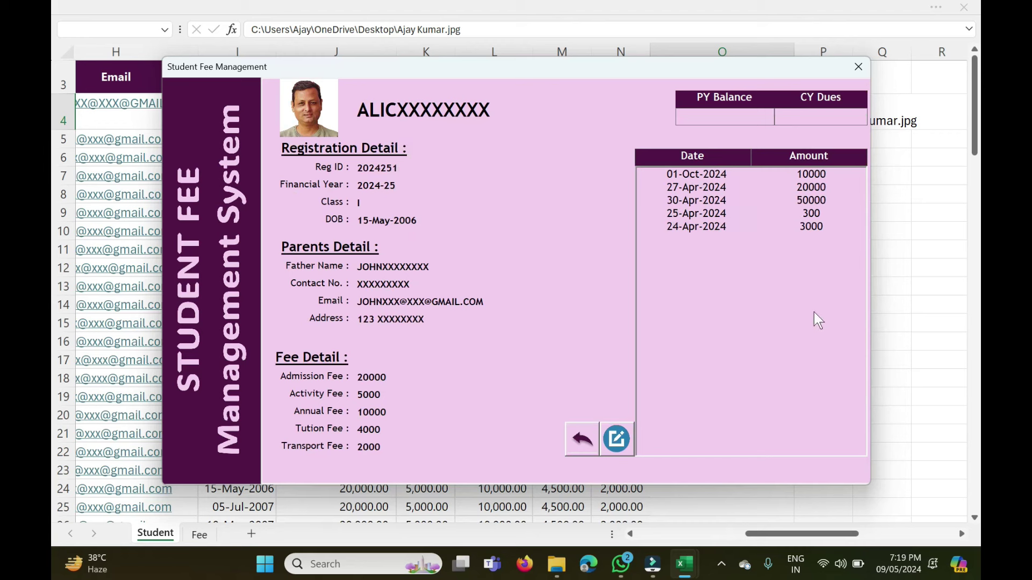
left_click(859, 66)
key("alt+F11")
double_click(478, 266)
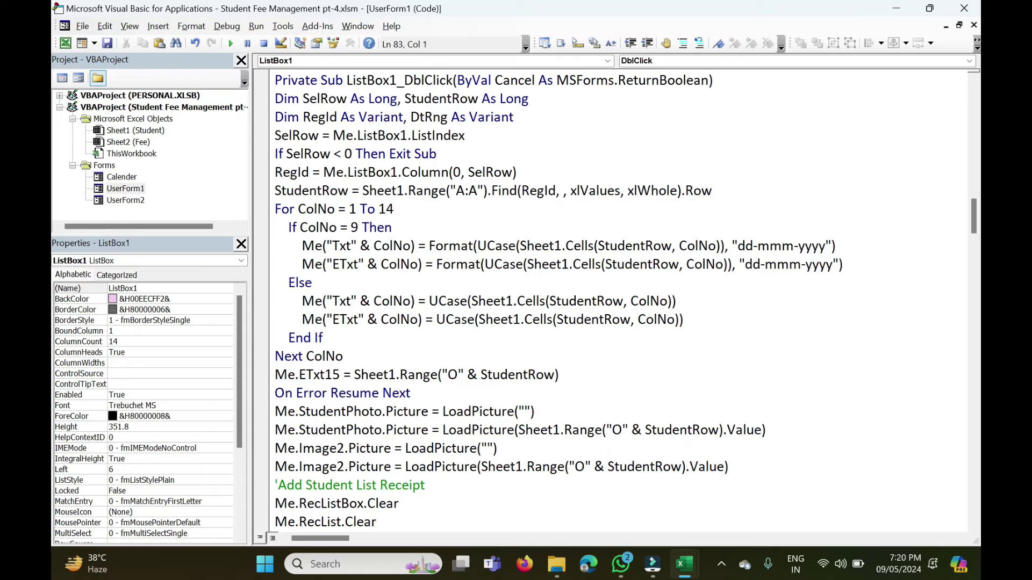
- Select the line filling the fourth receipt column in ListBox1_DblClick
scroll(618, 301, "down", 5)
scroll(618, 301, "down", 2)
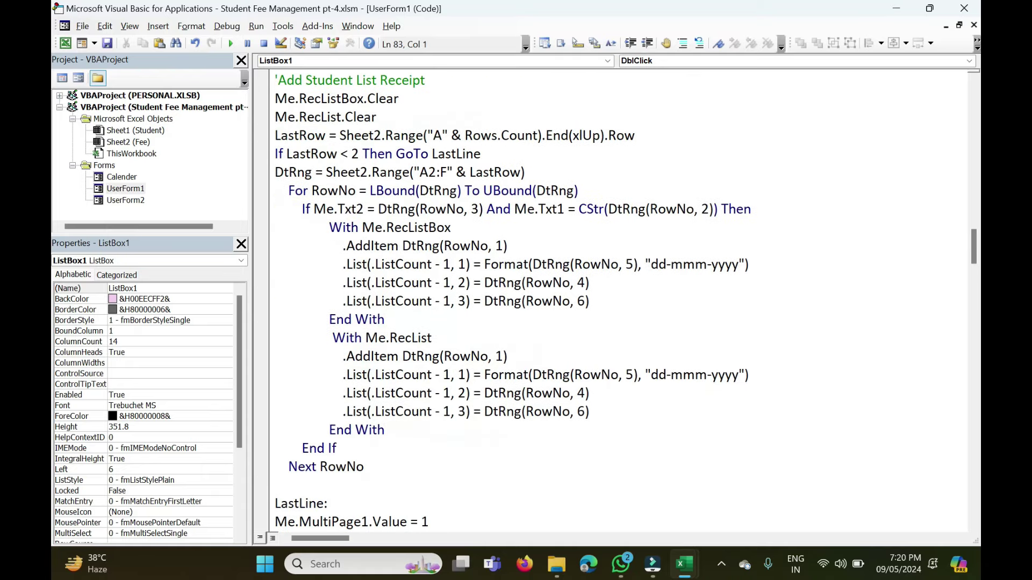
left_click_drag(589, 301, 339, 303)
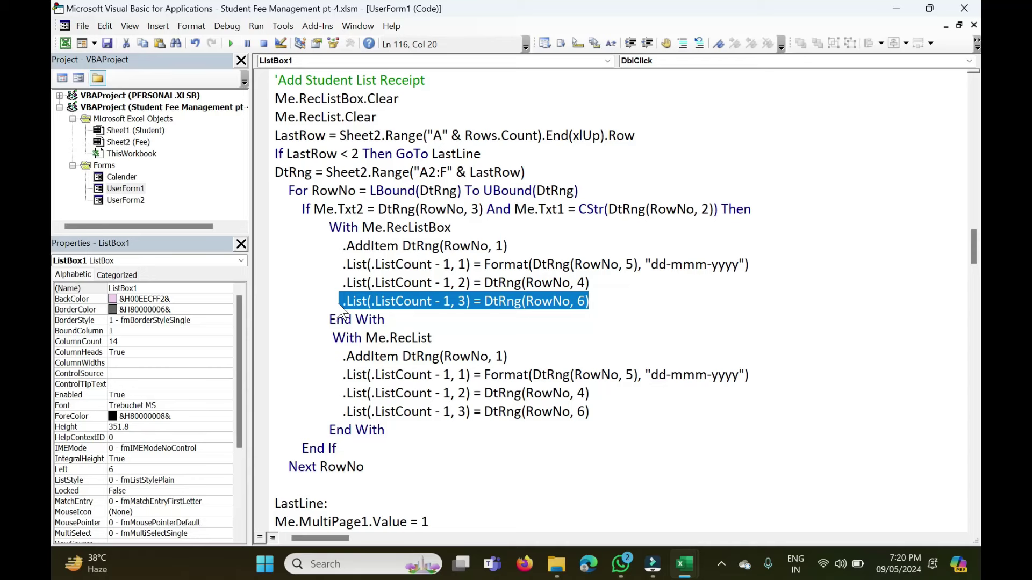
- Highlight Me.MultiPage1.Value = 0 in SaveBtn_Click from the Page3 designer
double_click(121, 188)
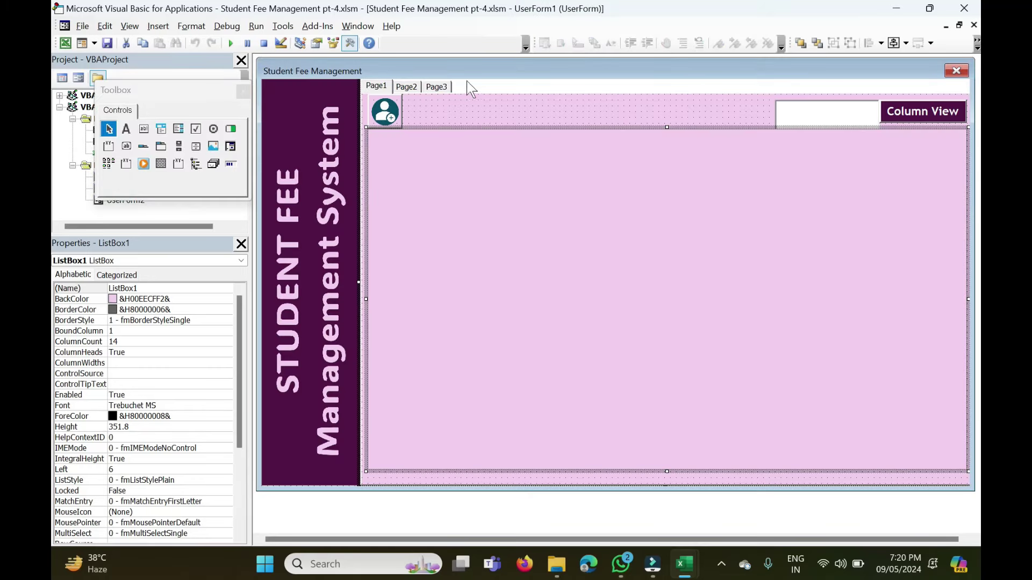
left_click(436, 87)
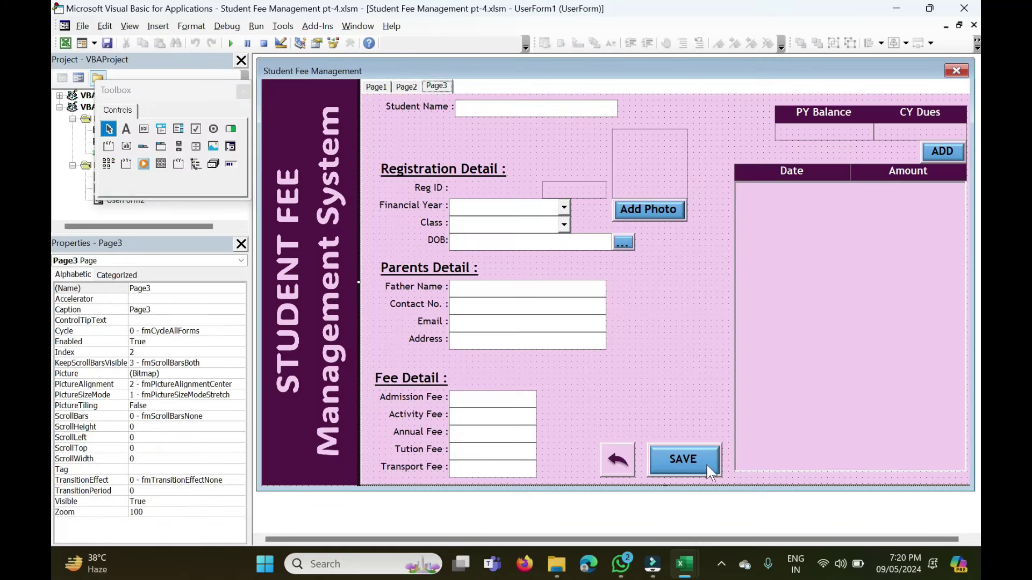
double_click(680, 457)
scroll(680, 457, "down", 6)
scroll(681, 457, "down", 1)
scroll(618, 301, "down", 6)
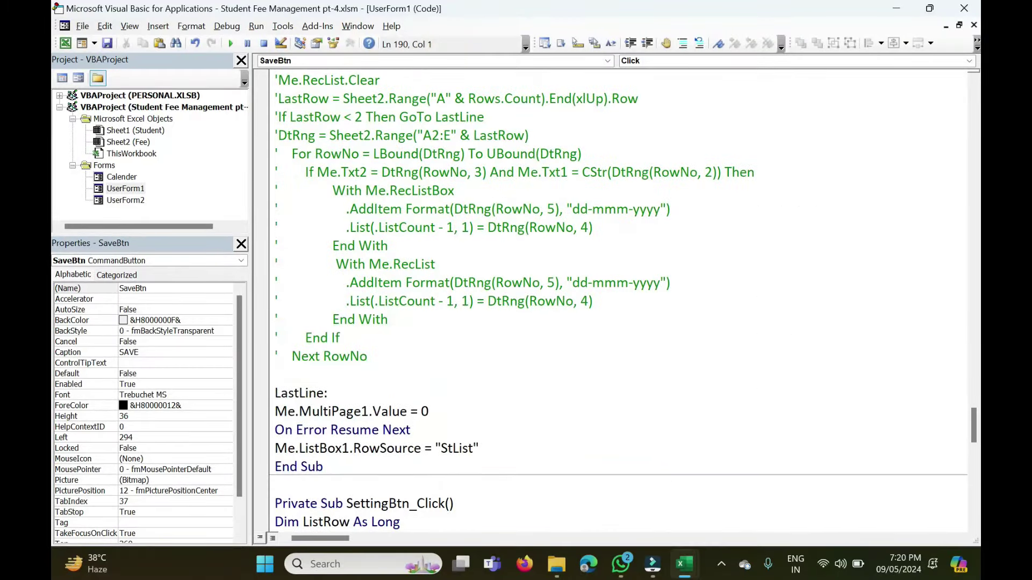
left_click(262, 411)
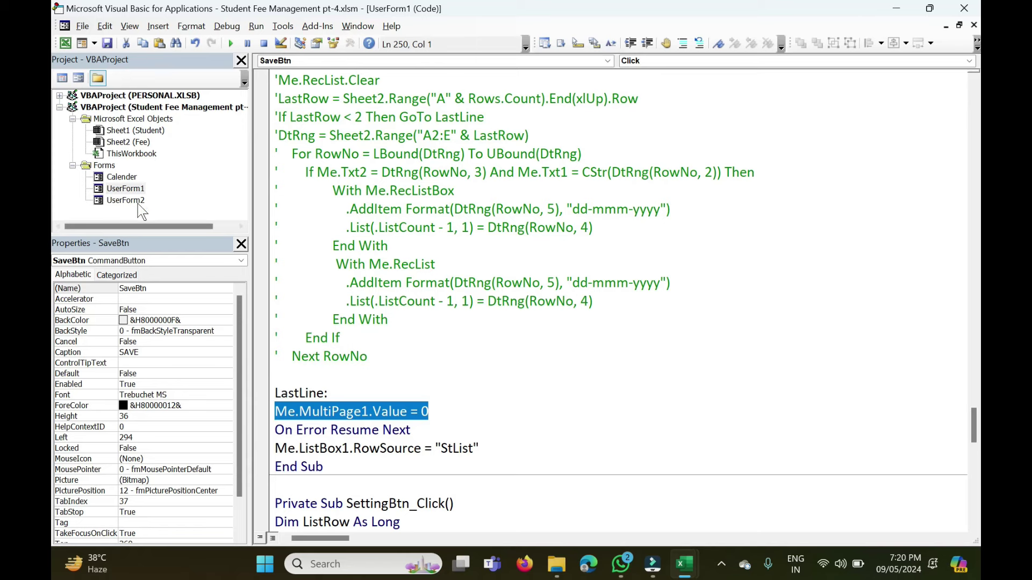
- Highlight the same Me.MultiPage1.Value = 0 line in Cancelbtn_Click, then run the form
double_click(126, 188)
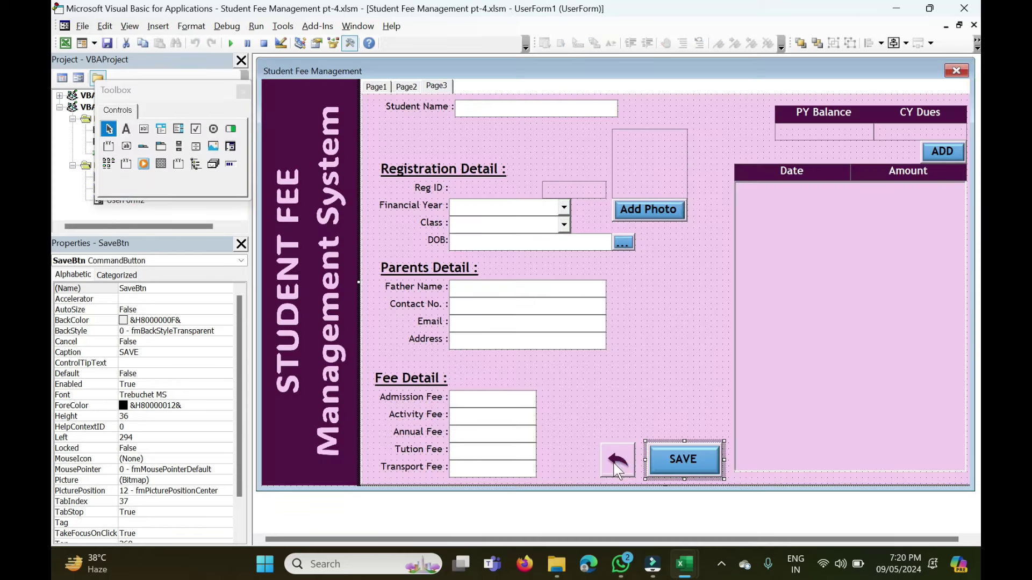
double_click(618, 462)
left_click_drag(275, 98, 429, 98)
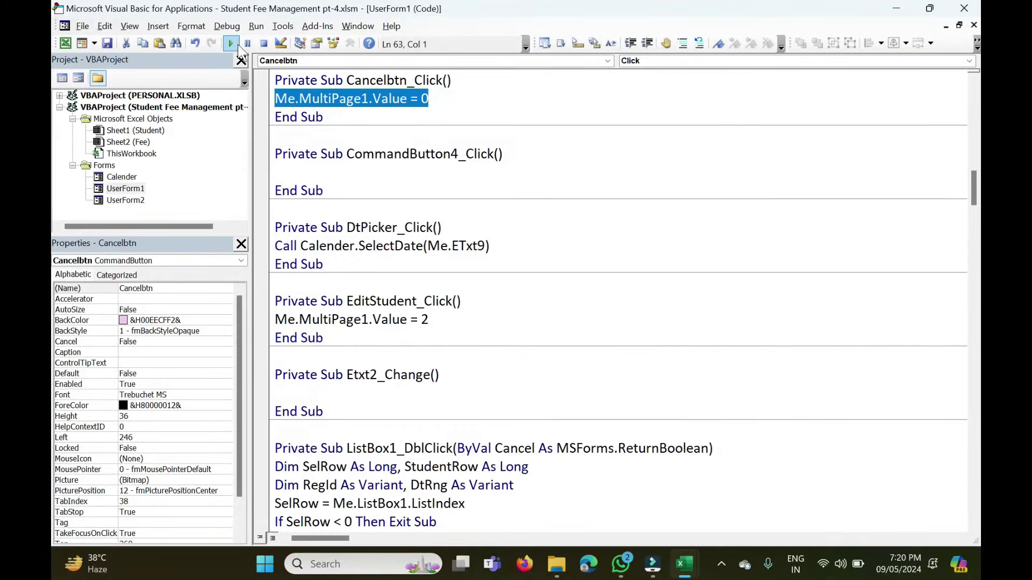
left_click(231, 43)
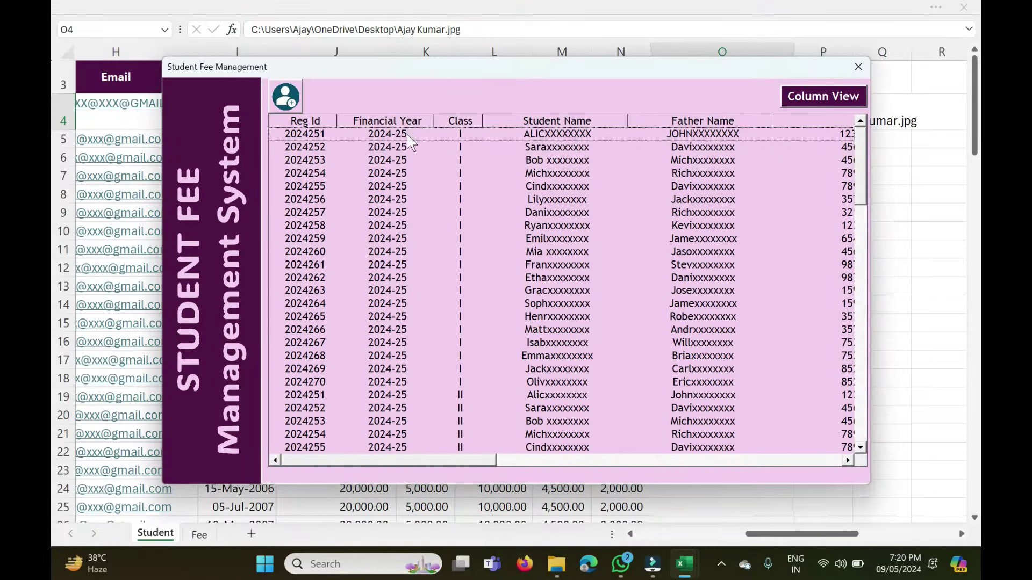
- Open the first student's details, switch to the edit form, and return to the list
double_click(408, 135)
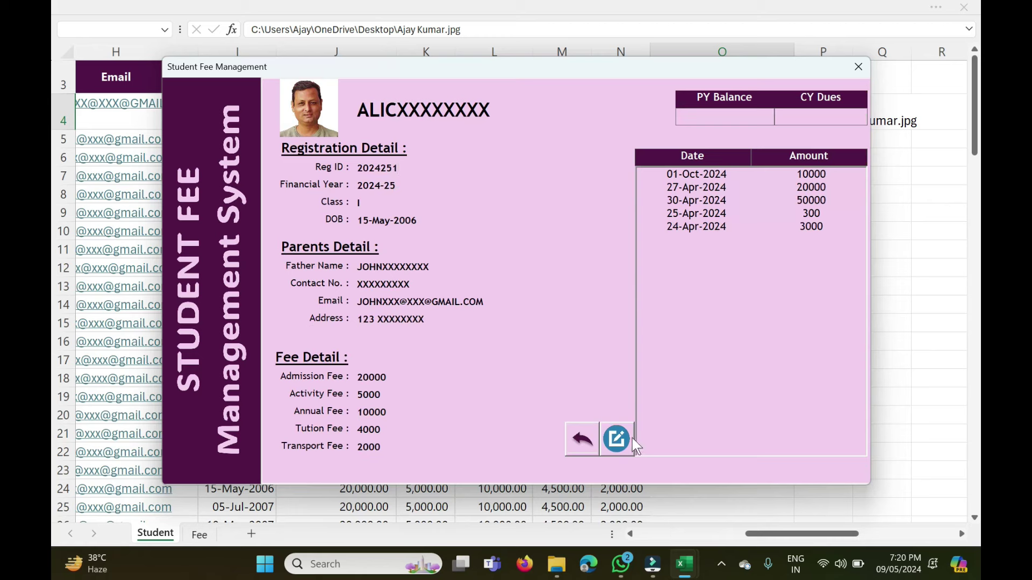
left_click(617, 439)
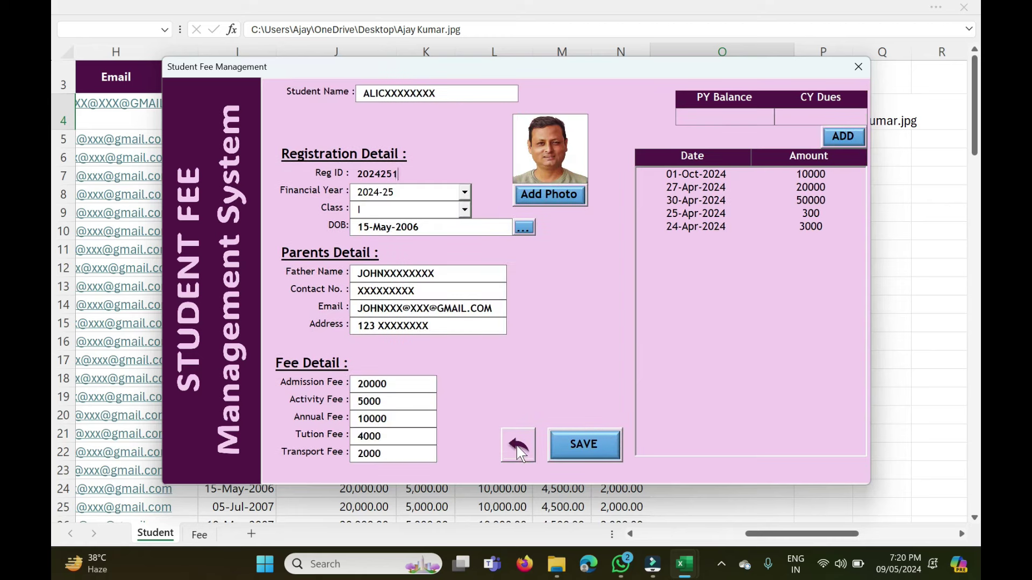
left_click(518, 445)
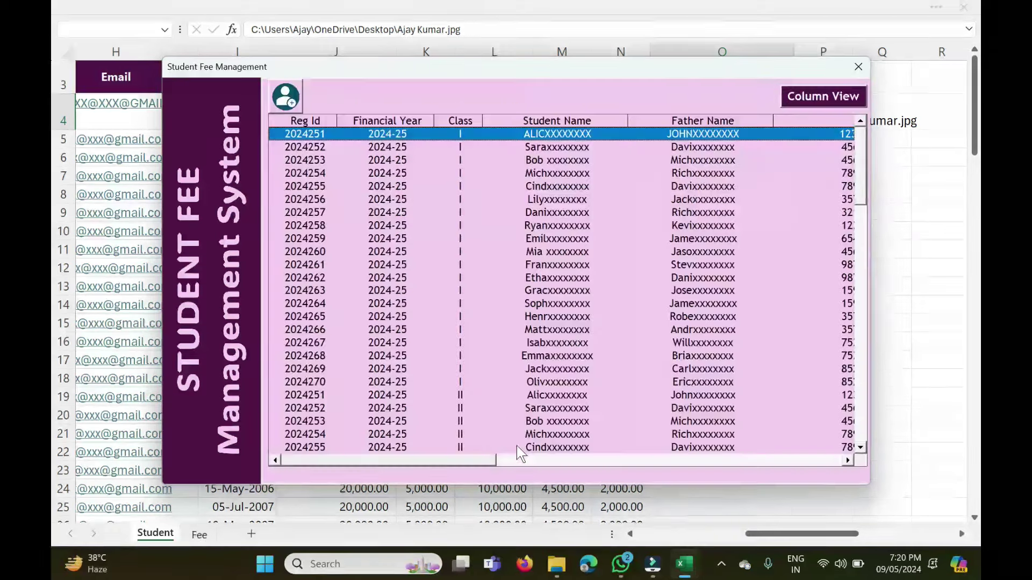
- Reopen a student's details, view the 01-Oct-2024 payment receipt, then close the receipt and form
double_click(376, 181)
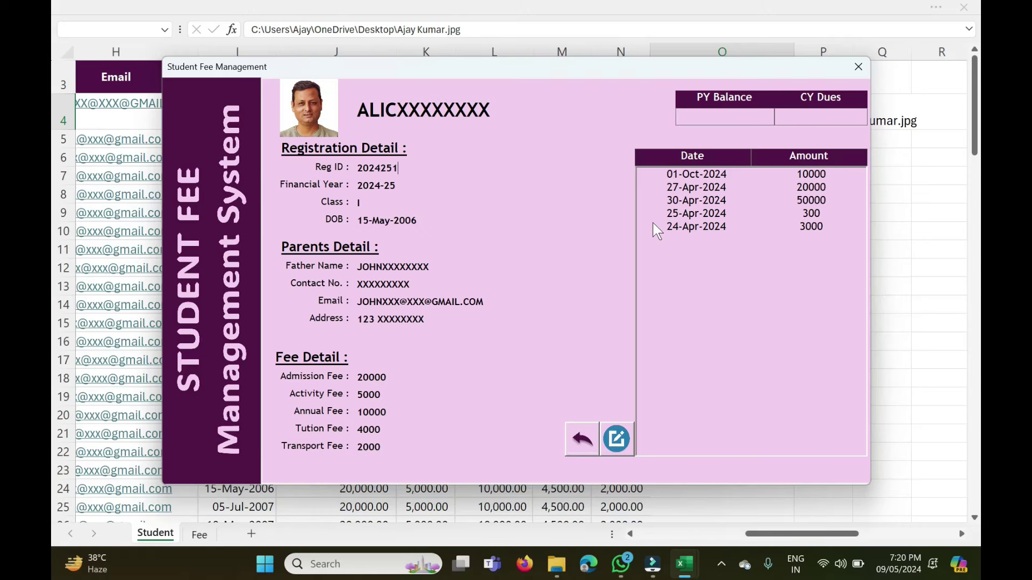
double_click(716, 175)
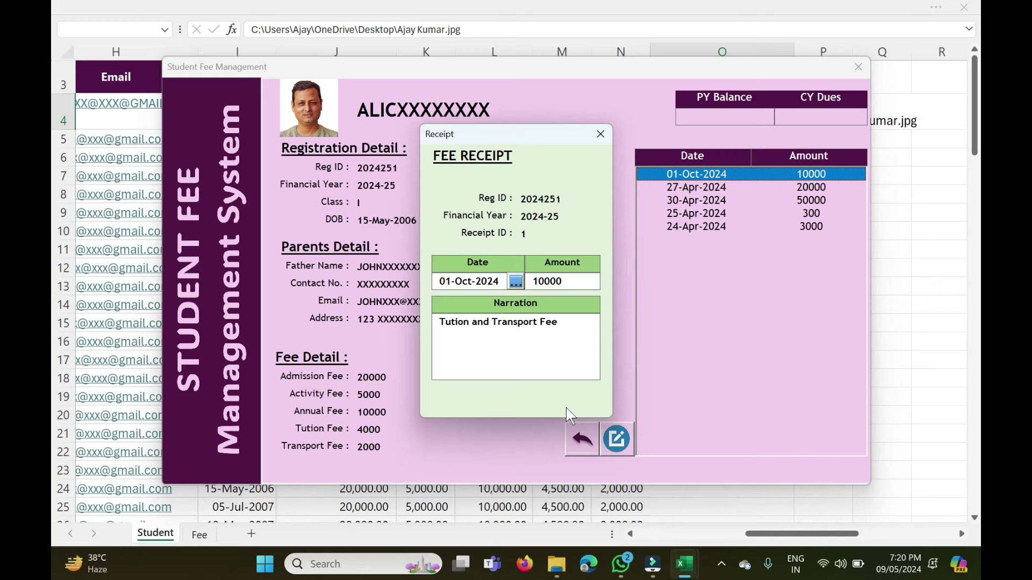
left_click(600, 135)
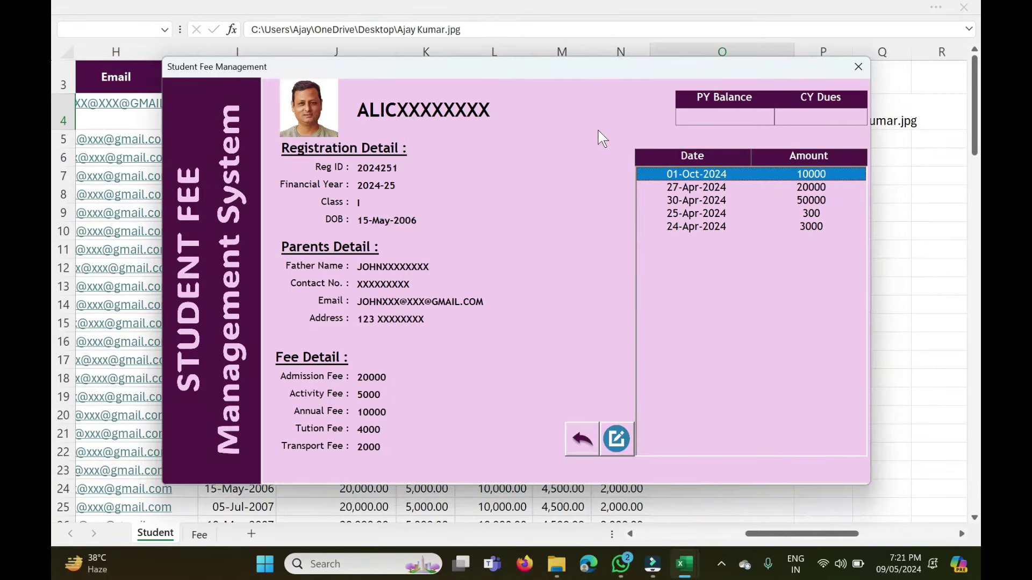
left_click(858, 67)
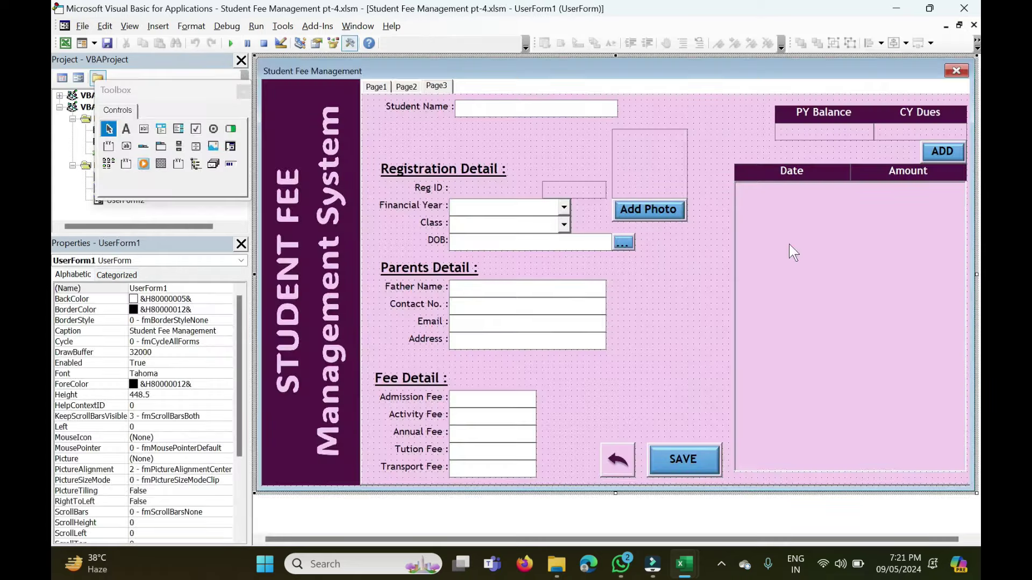
- Open the Page3 payment list's double-click code and mark the receipt-filling lines
left_click(438, 86)
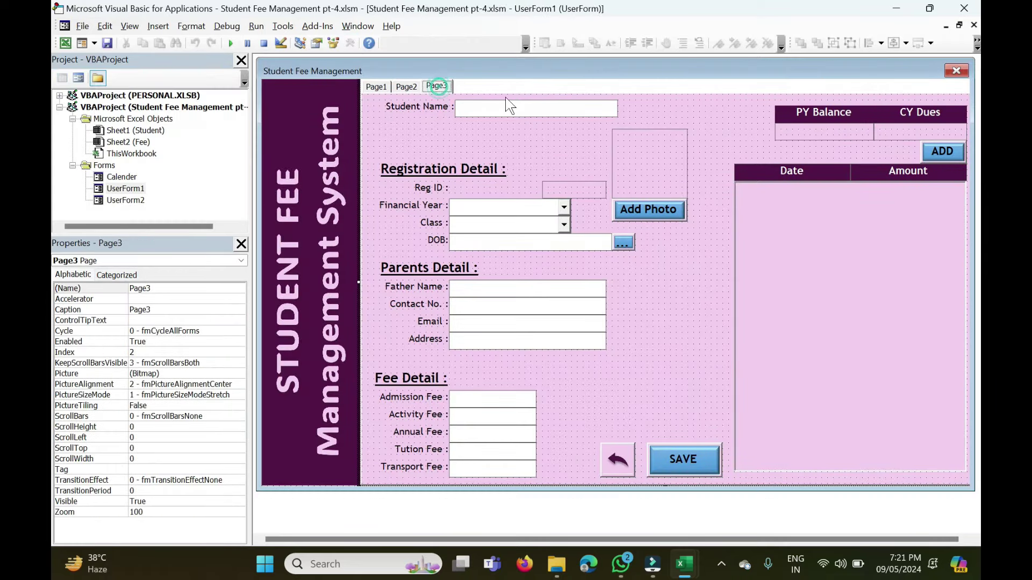
left_click(859, 219)
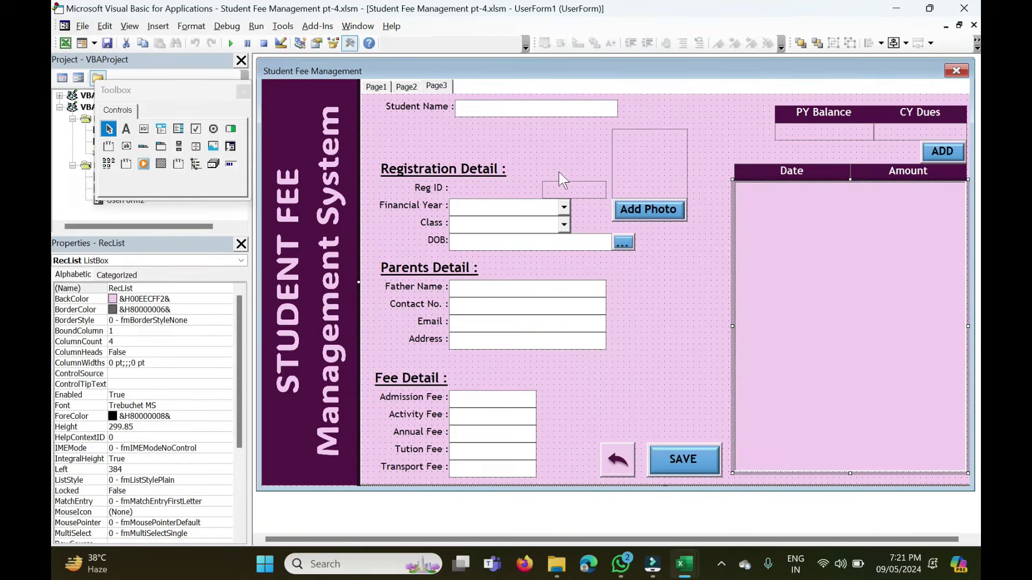
left_click(407, 87)
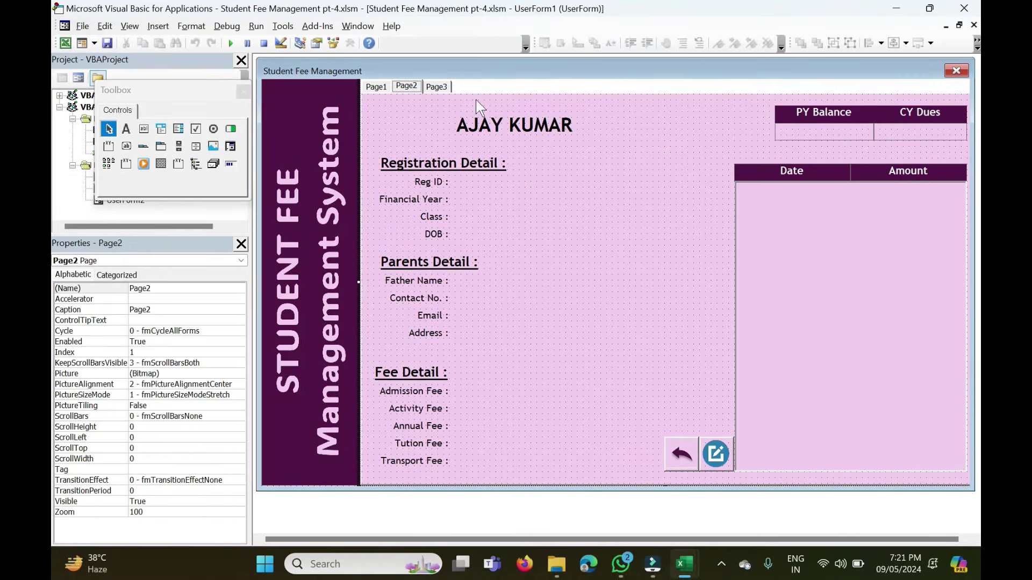
left_click(437, 87)
double_click(833, 279)
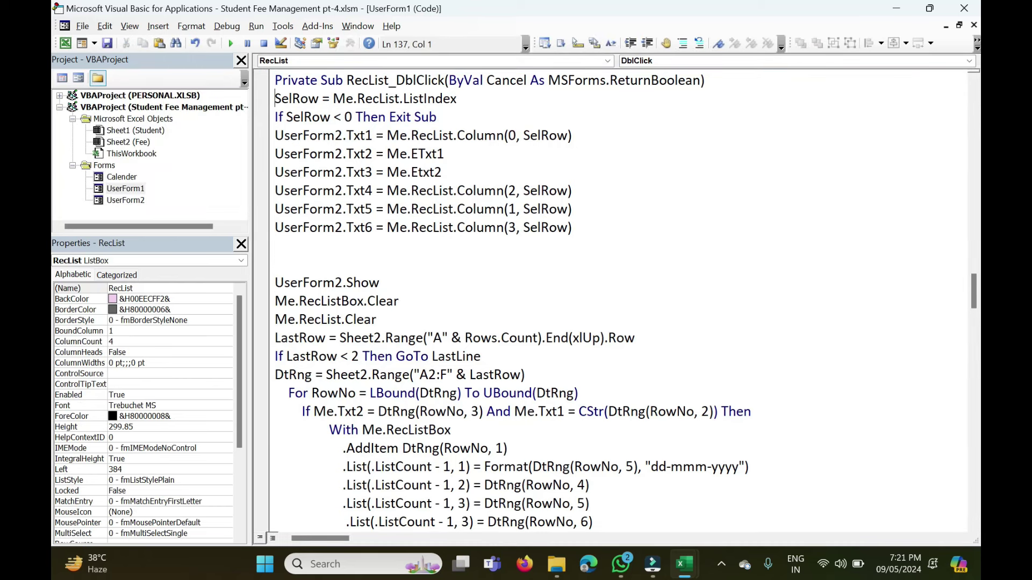
mouse_move(275, 98)
left_mouse_down()
mouse_move(333, 154)
mouse_move(572, 228)
left_mouse_up()
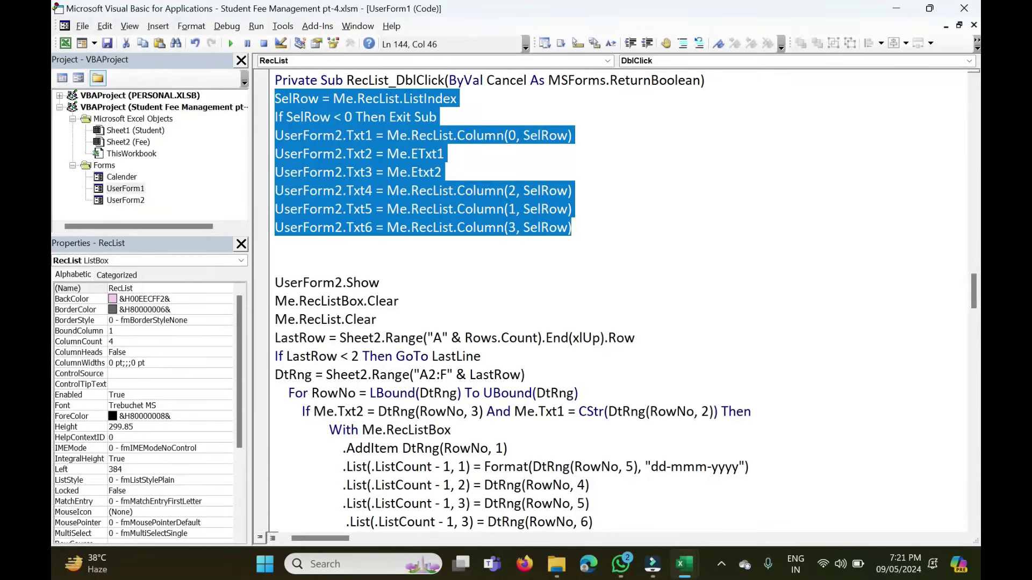
double_click(126, 188)
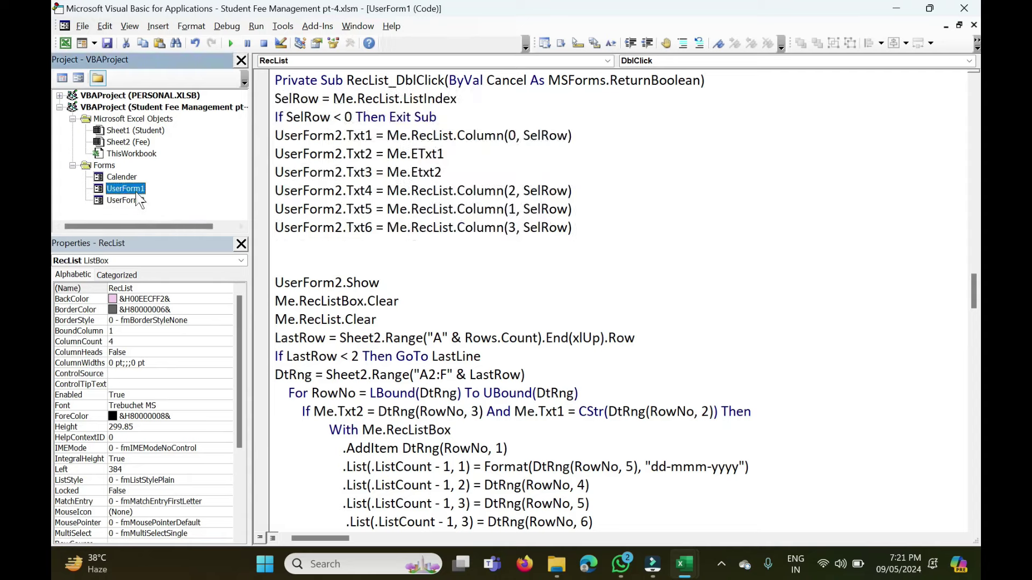
- Open RecListBox_DblClick from Page2 and highlight the SaveBtn.Visible = False line
left_click(407, 87)
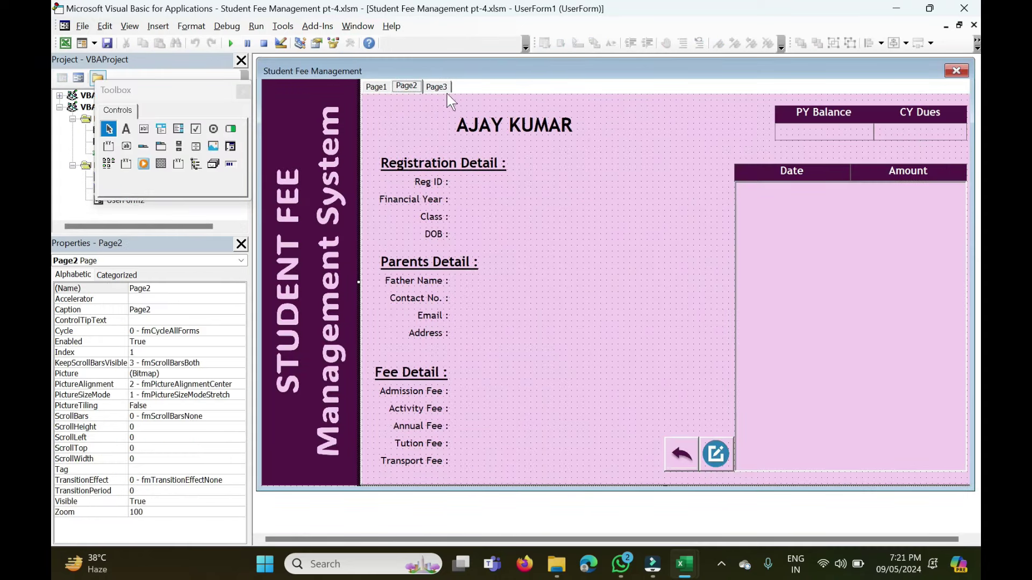
double_click(808, 259)
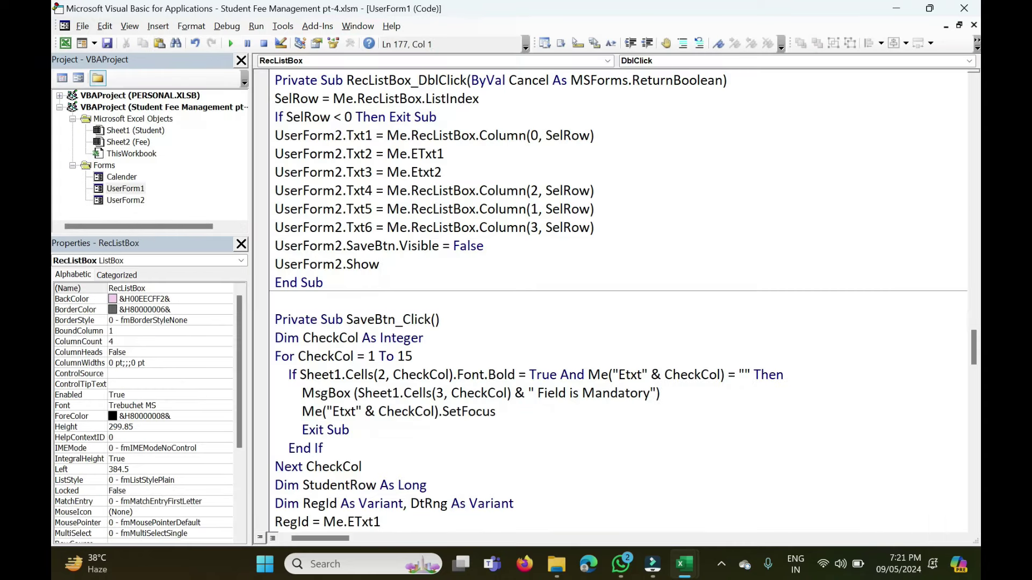
left_click_drag(594, 227, 275, 99)
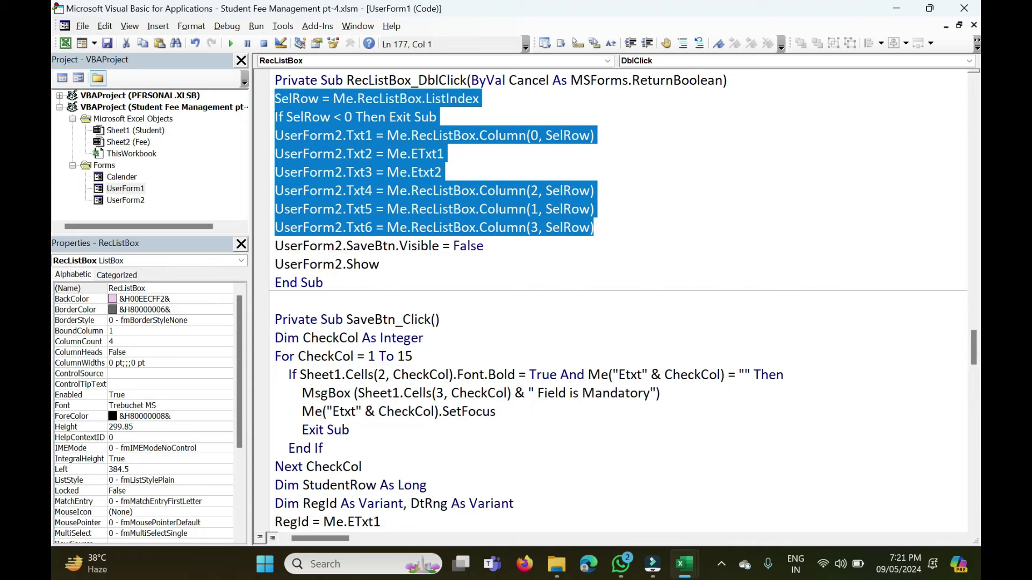
left_click(617, 153)
left_click_drag(358, 99, 422, 98)
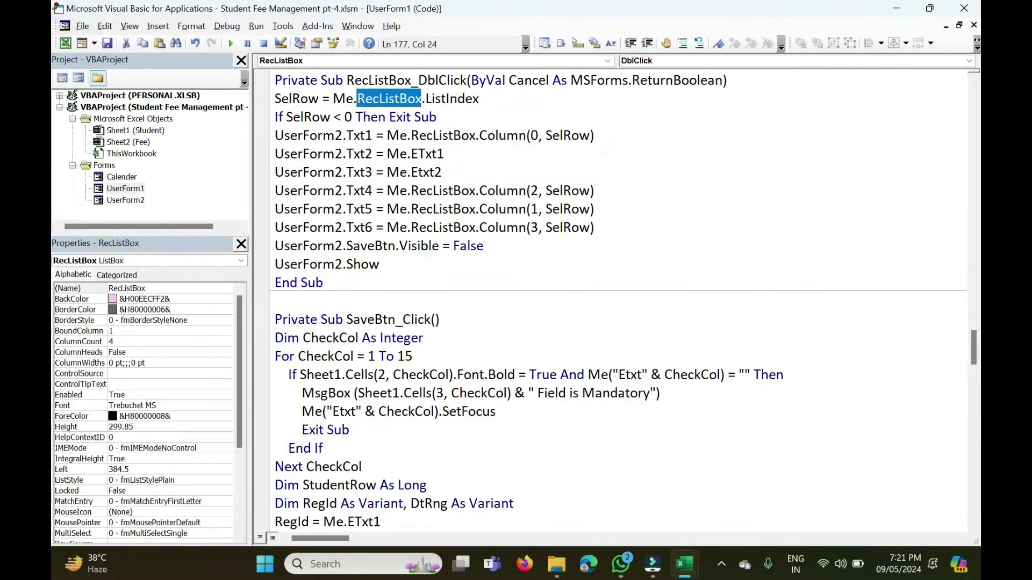
left_click_drag(483, 245, 274, 246)
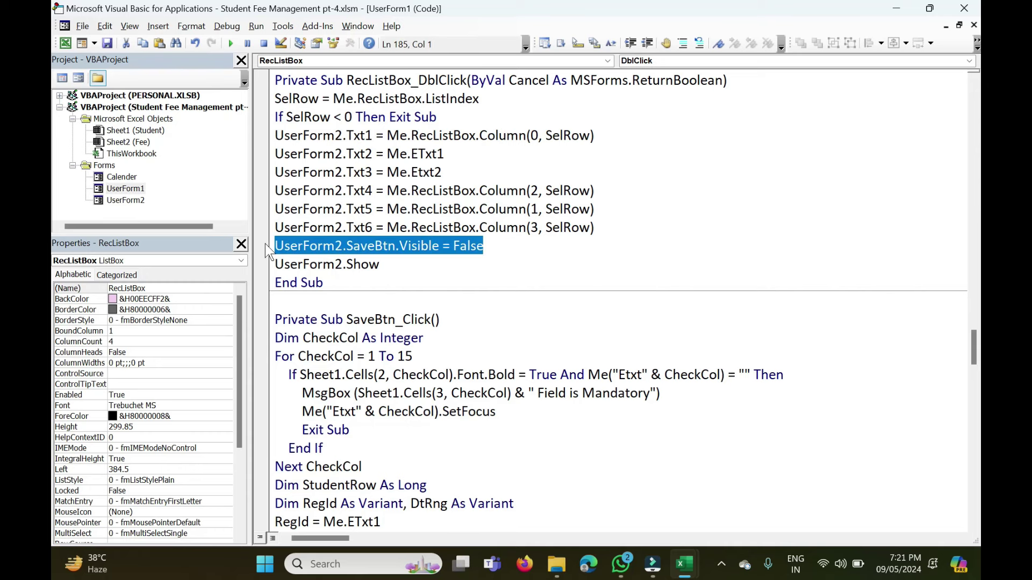
left_click(126, 200)
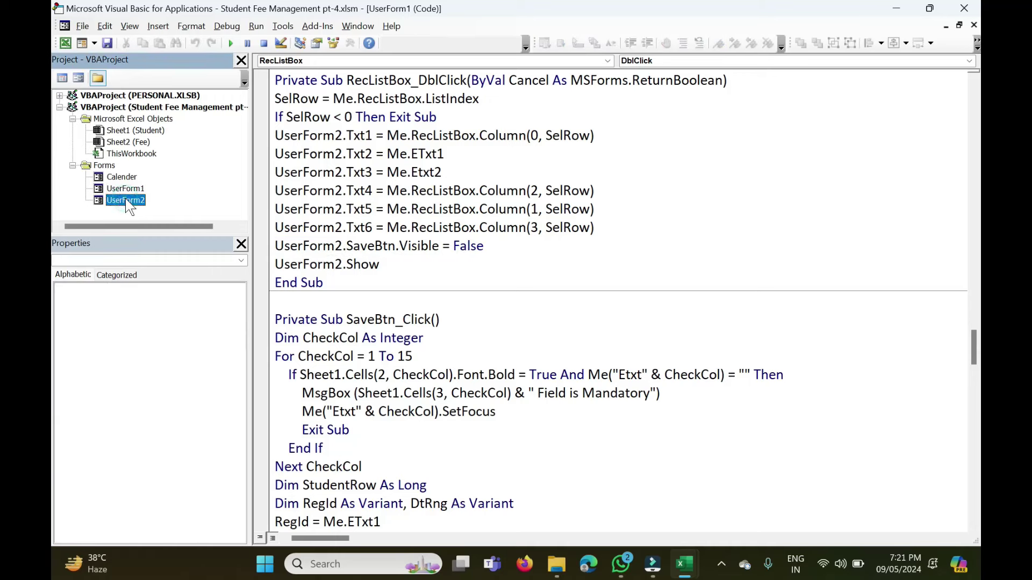
double_click(126, 200)
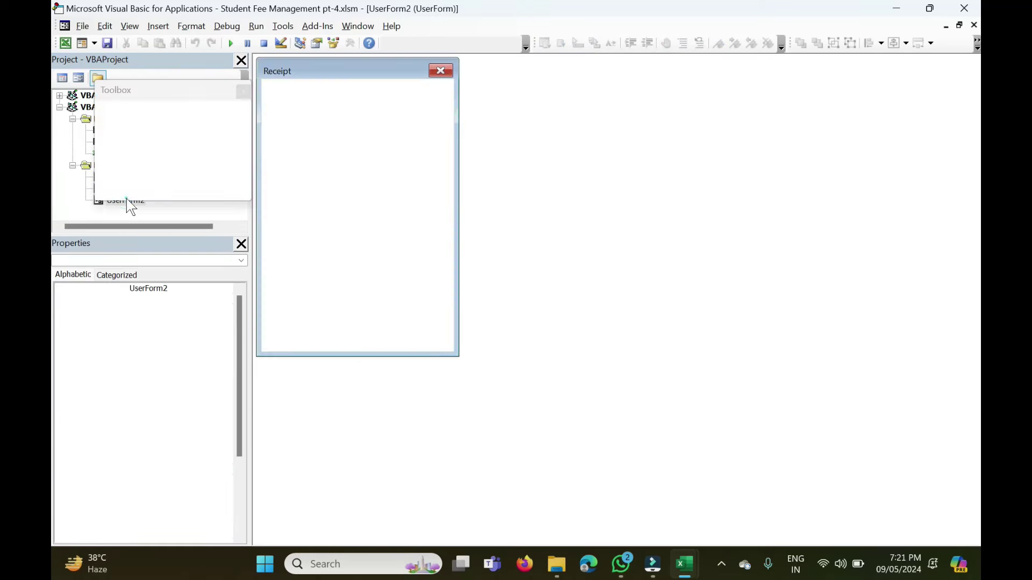
left_click(390, 334)
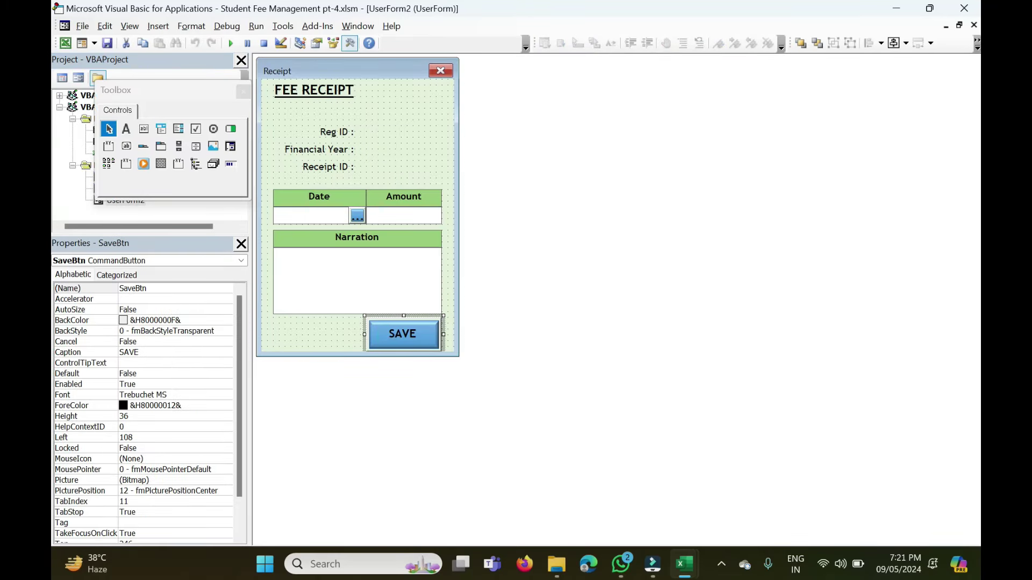
left_click_drag(185, 89, 782, 252)
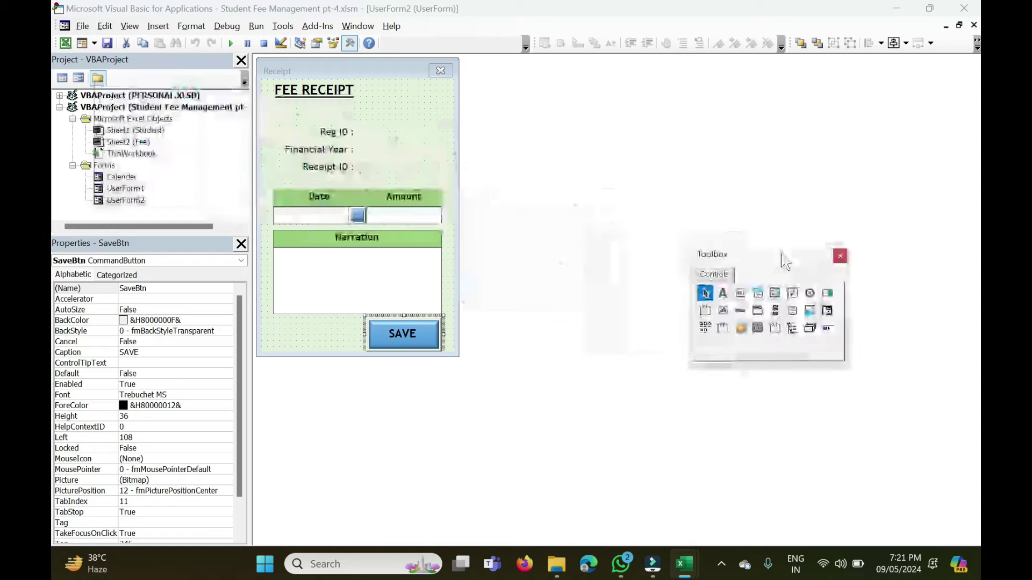
double_click(126, 188)
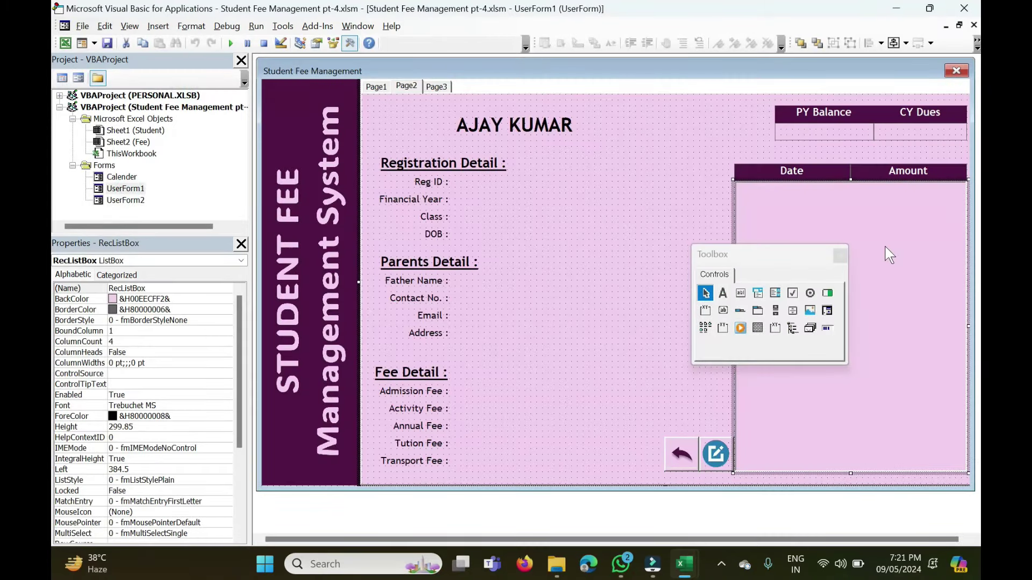
double_click(876, 239)
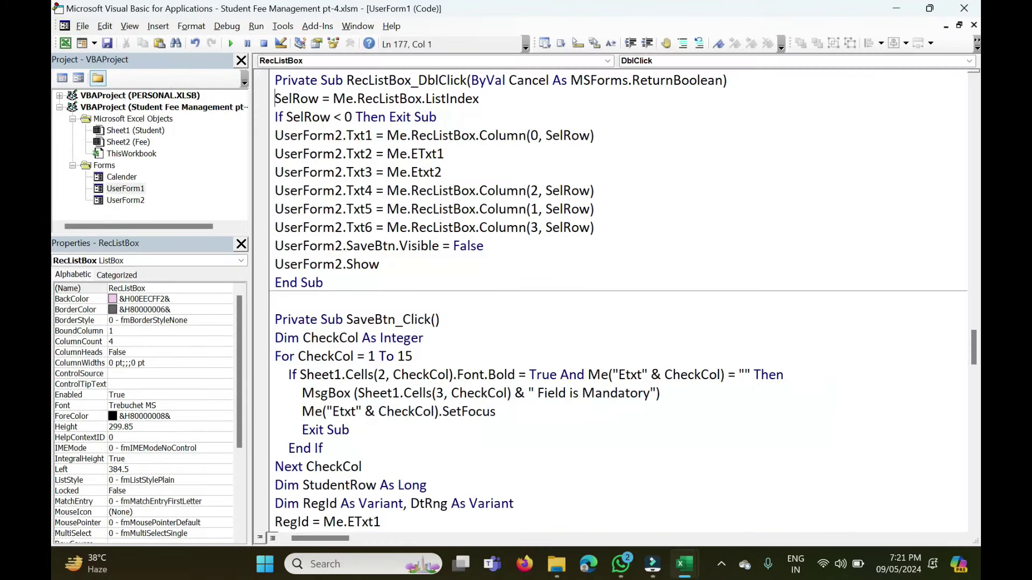
left_click_drag(486, 246, 267, 250)
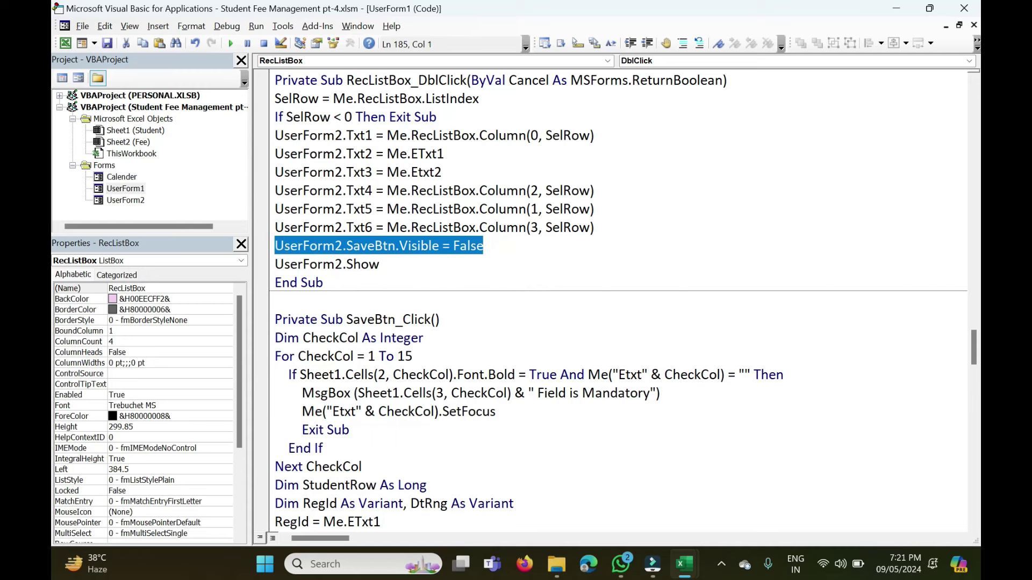